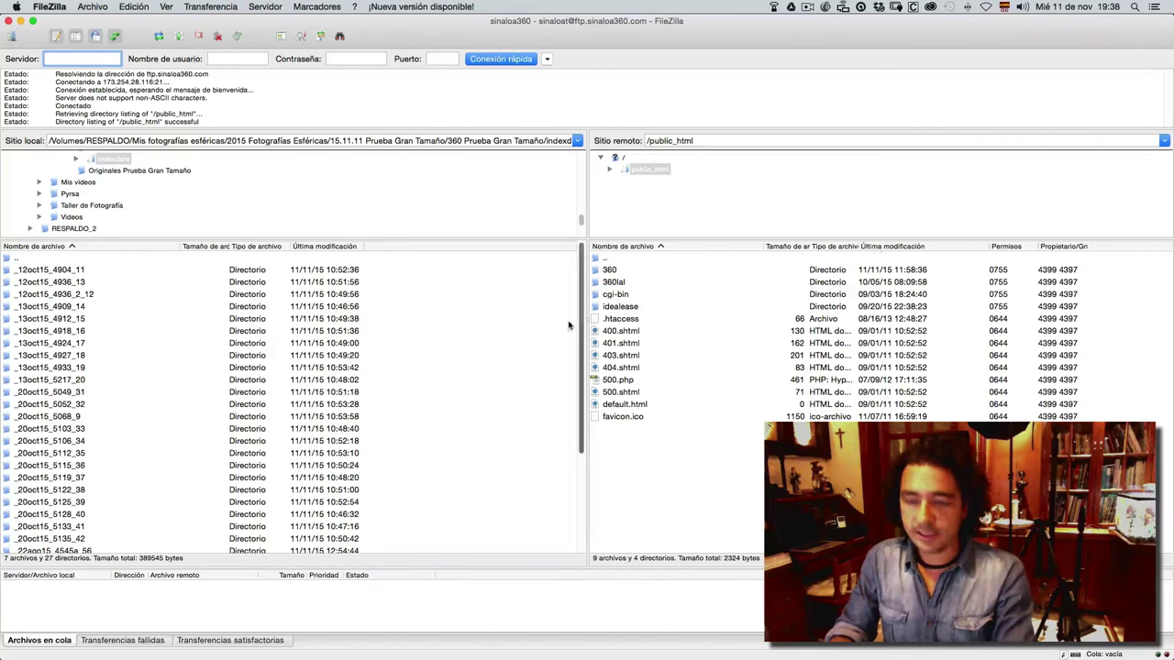
# Step: Switch to Finder and check the total size and item count of the "360 Prueba Gran Tamaño" folder
pyautogui.press('super+Tab')
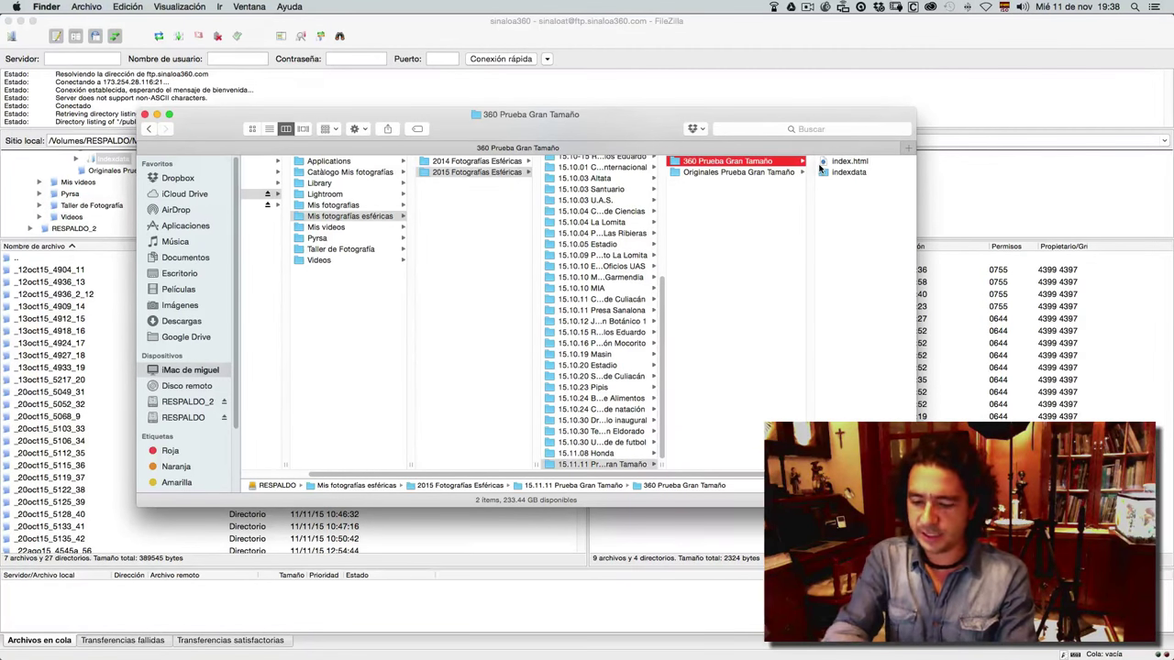
pyautogui.press('super+i')
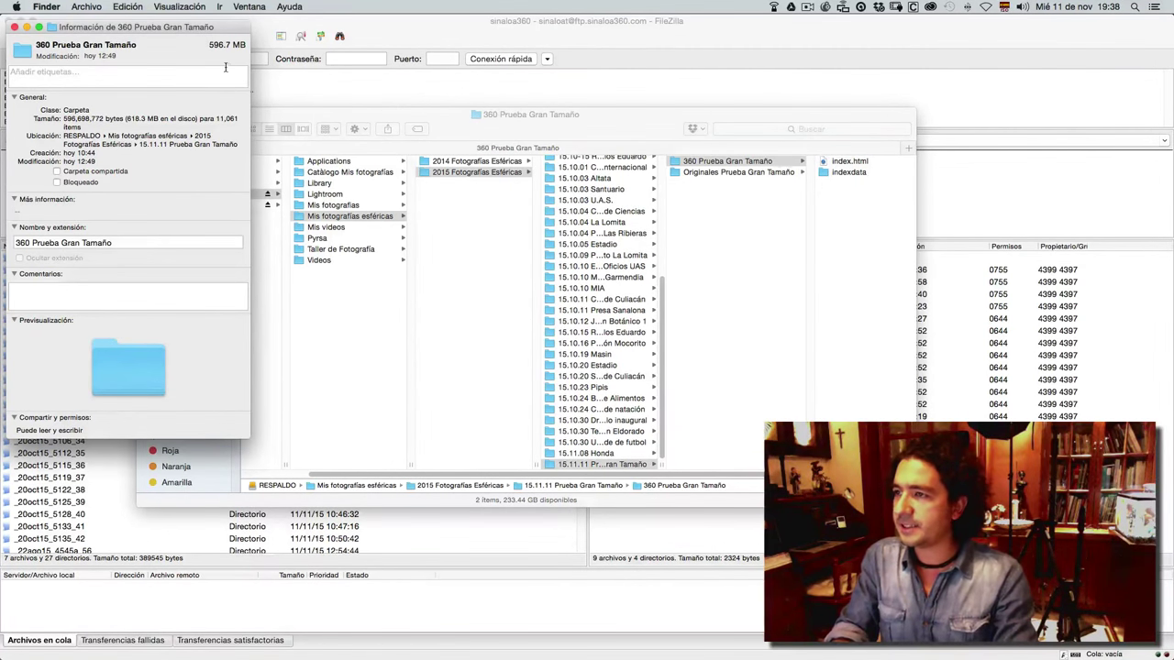
pyautogui.moveTo(207, 44); pyautogui.dragTo(231, 44)
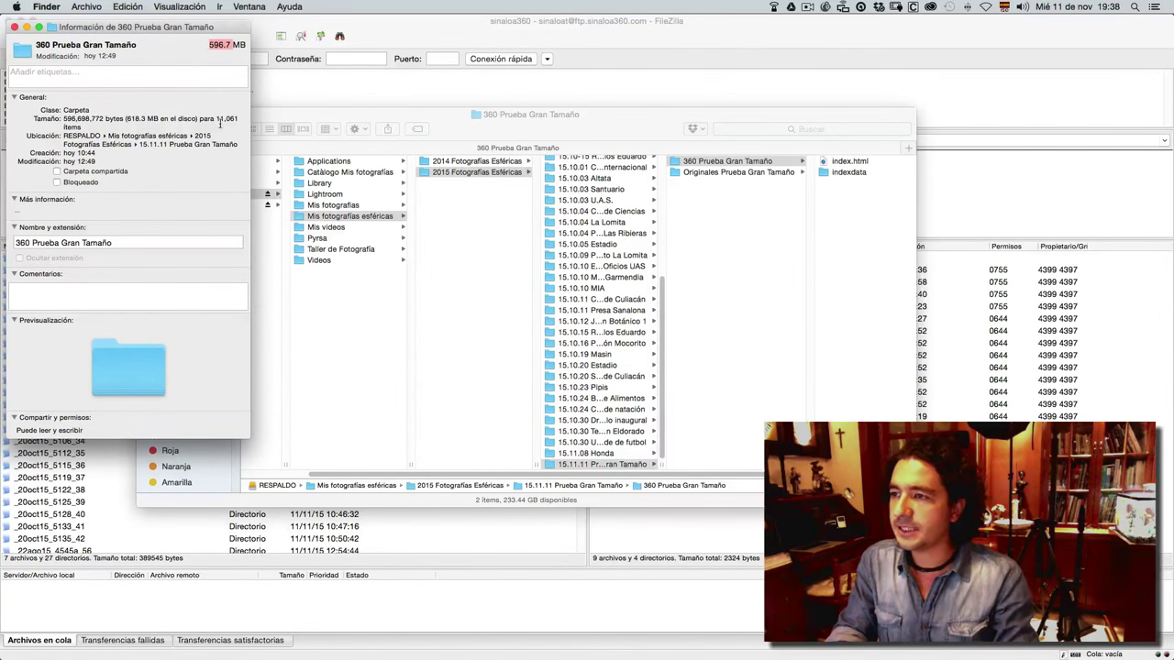
pyautogui.moveTo(216, 118); pyautogui.dragTo(248, 104)
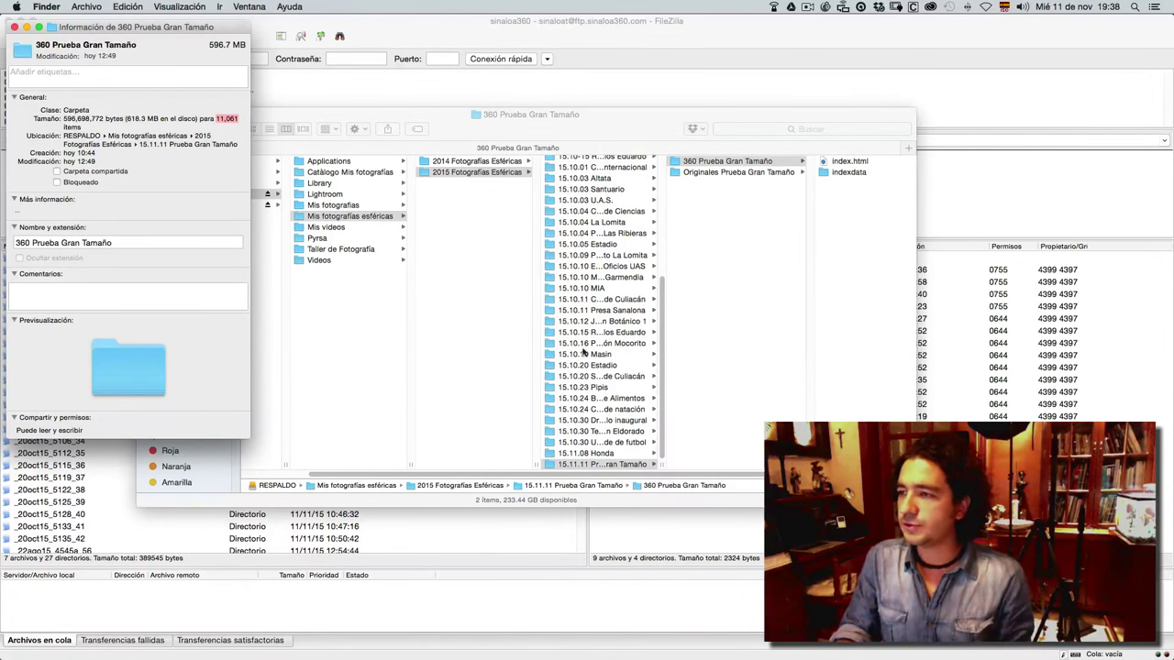
pyautogui.click(14, 27)
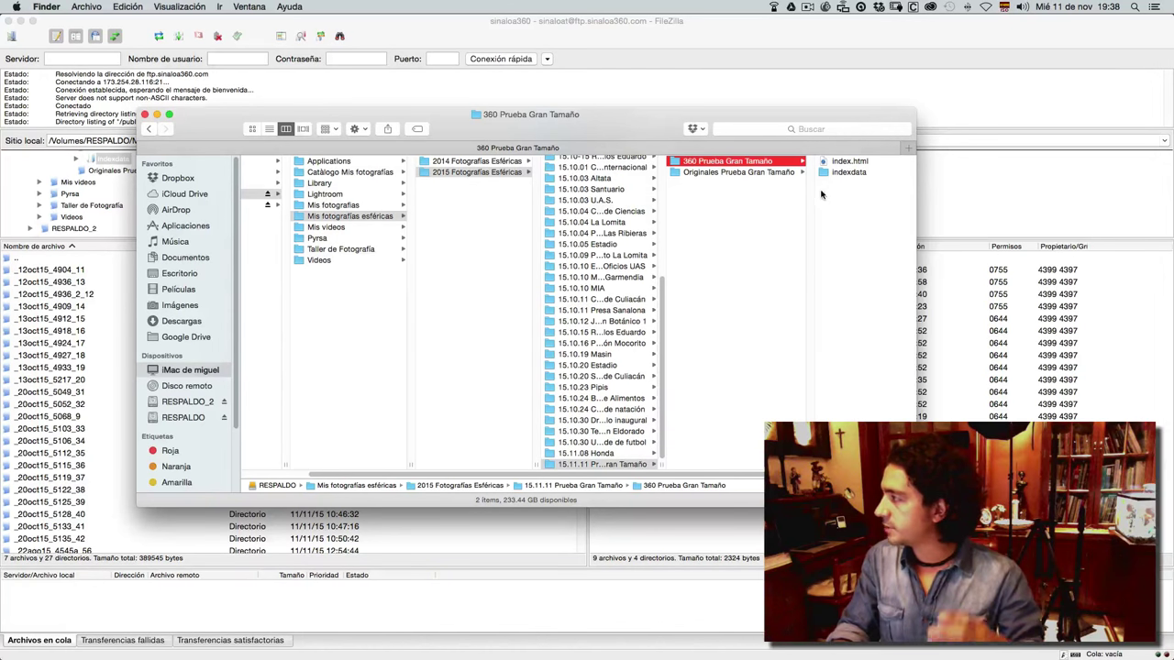
# Step: Compress index.html and the indexdata folder inside "360 Prueba Gran Tamaño" together into one zip archive
pyautogui.hscroll(1, 862, 204)
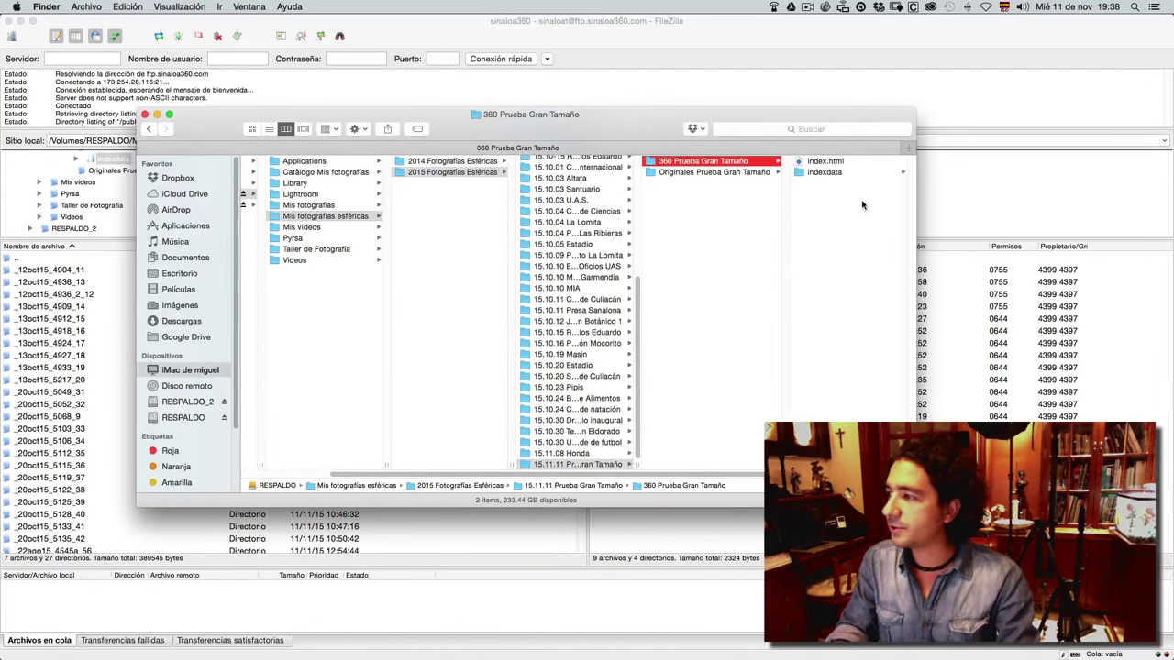
pyautogui.moveTo(838, 193); pyautogui.dragTo(834, 169)
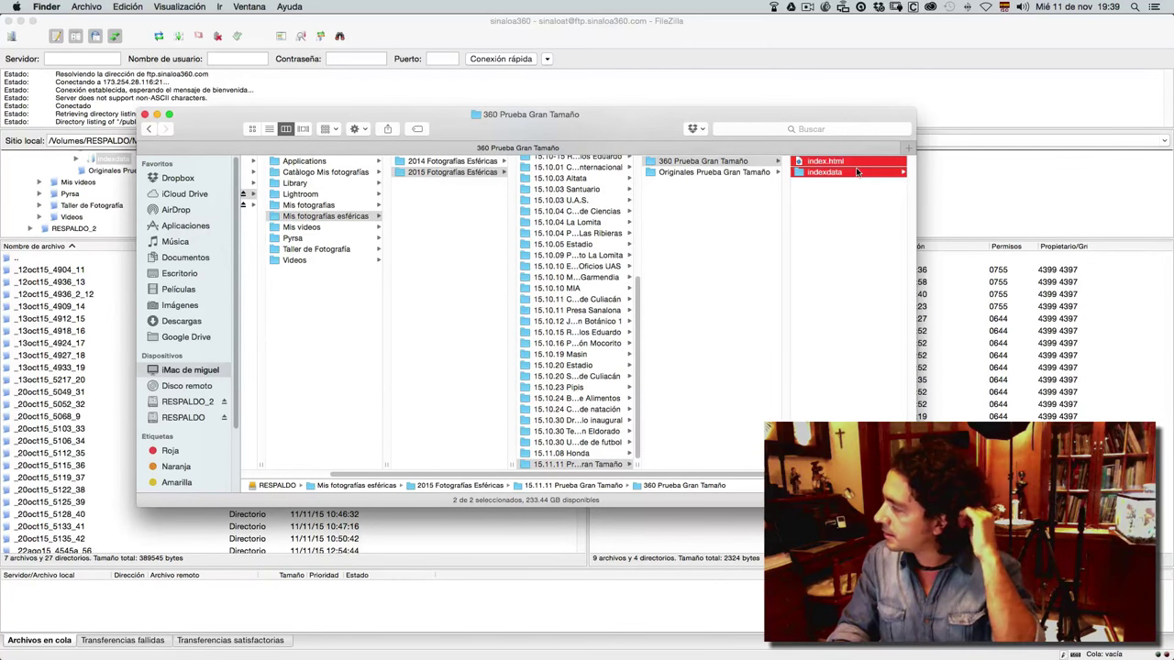
pyautogui.rightClick(856, 171)
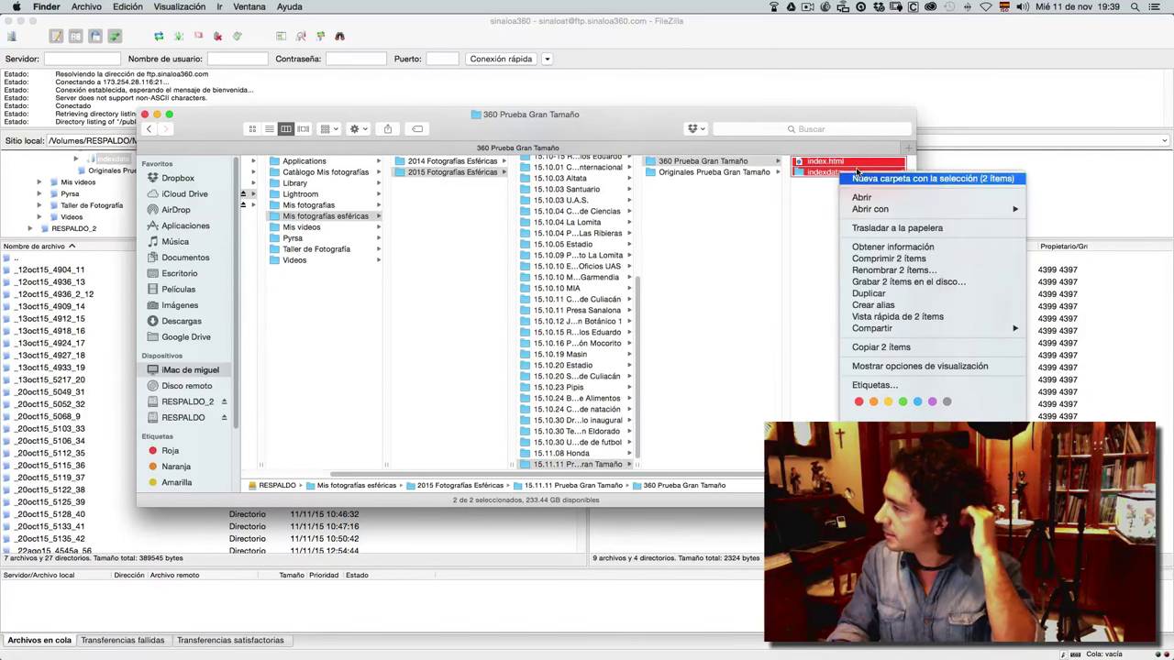
pyautogui.click(860, 260)
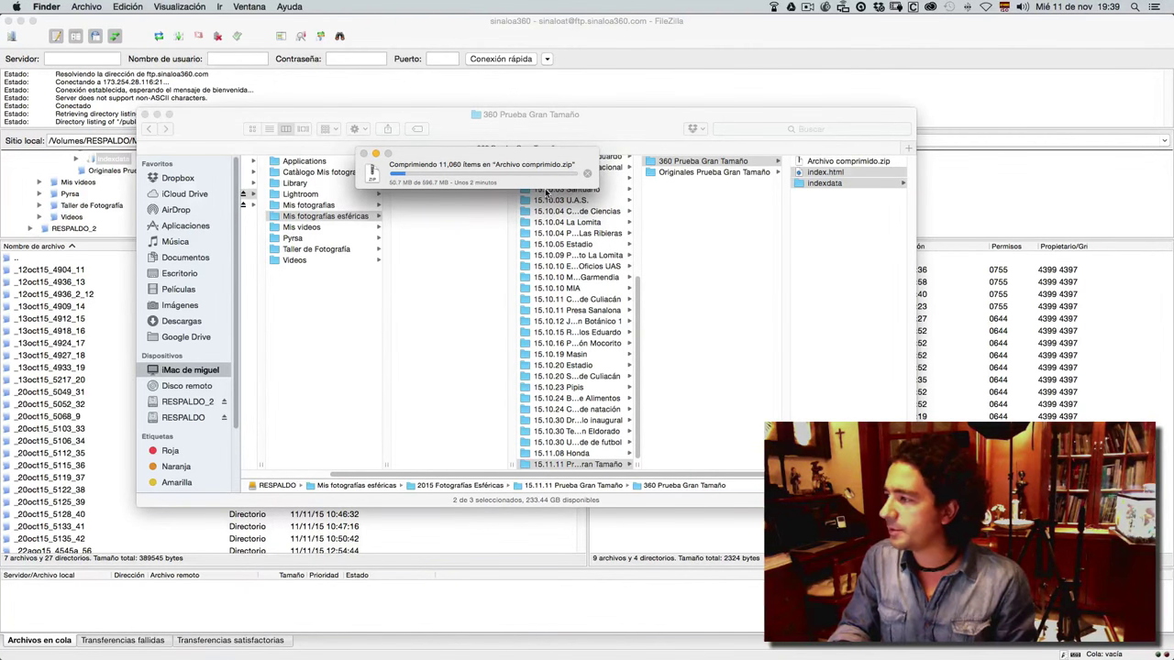
# Step: Switch to FileZilla and create a new site named "Mi sitio" in the site manager
pyautogui.click(661, 44)
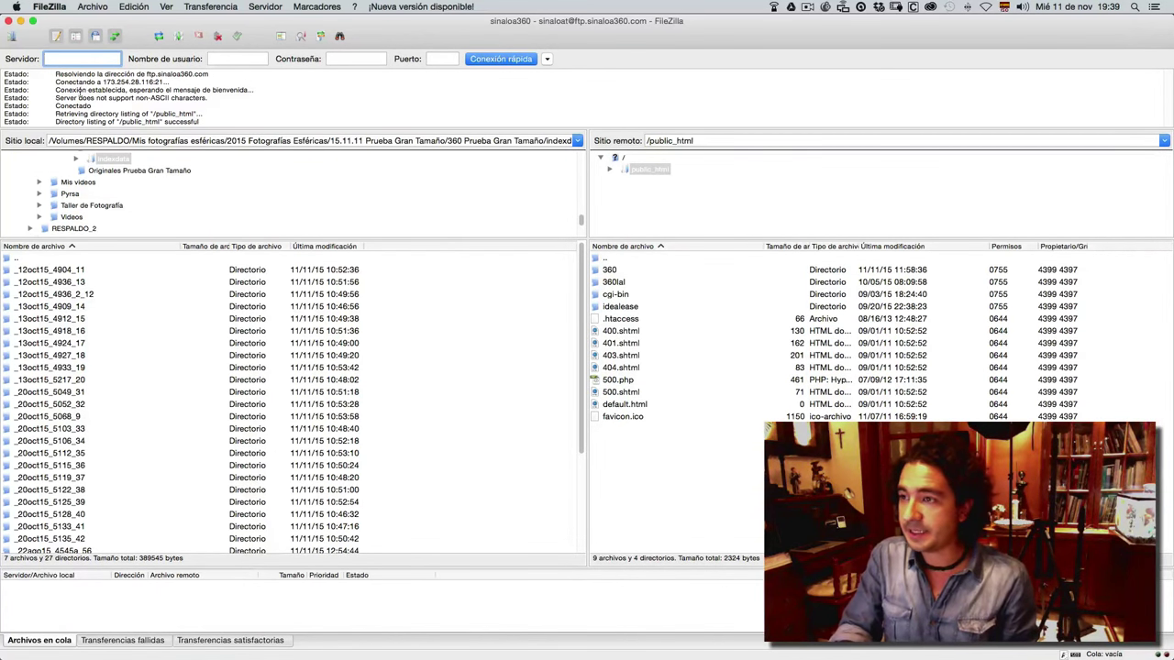
pyautogui.moveTo(16, 79); pyautogui.dragTo(207, 126)
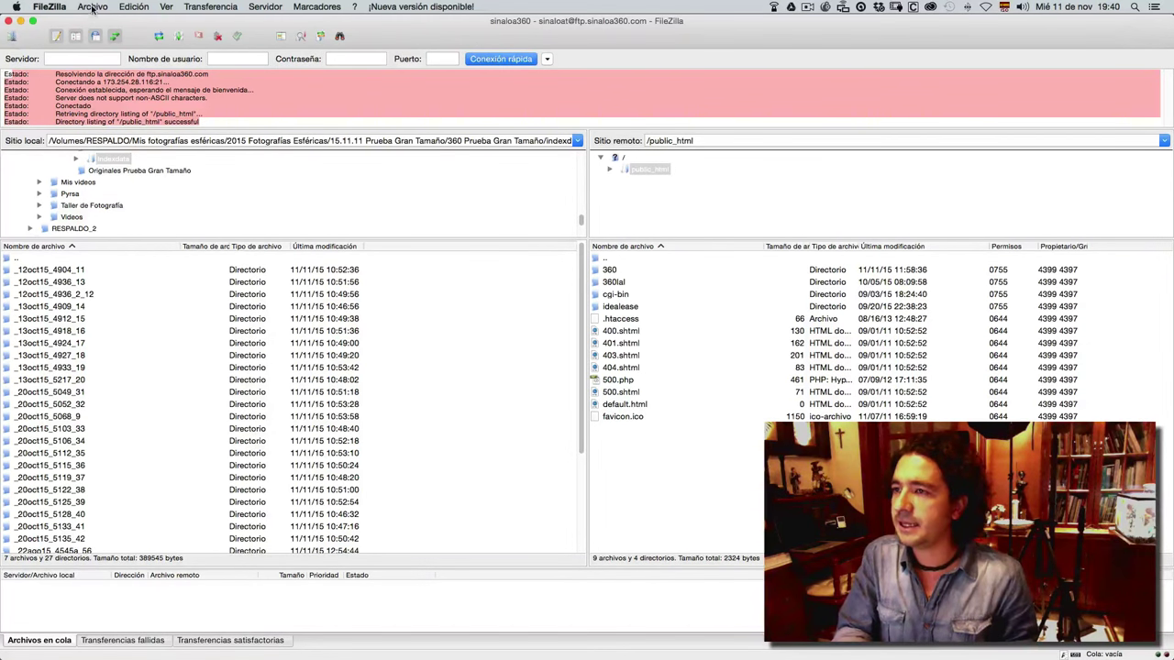
pyautogui.click(92, 8)
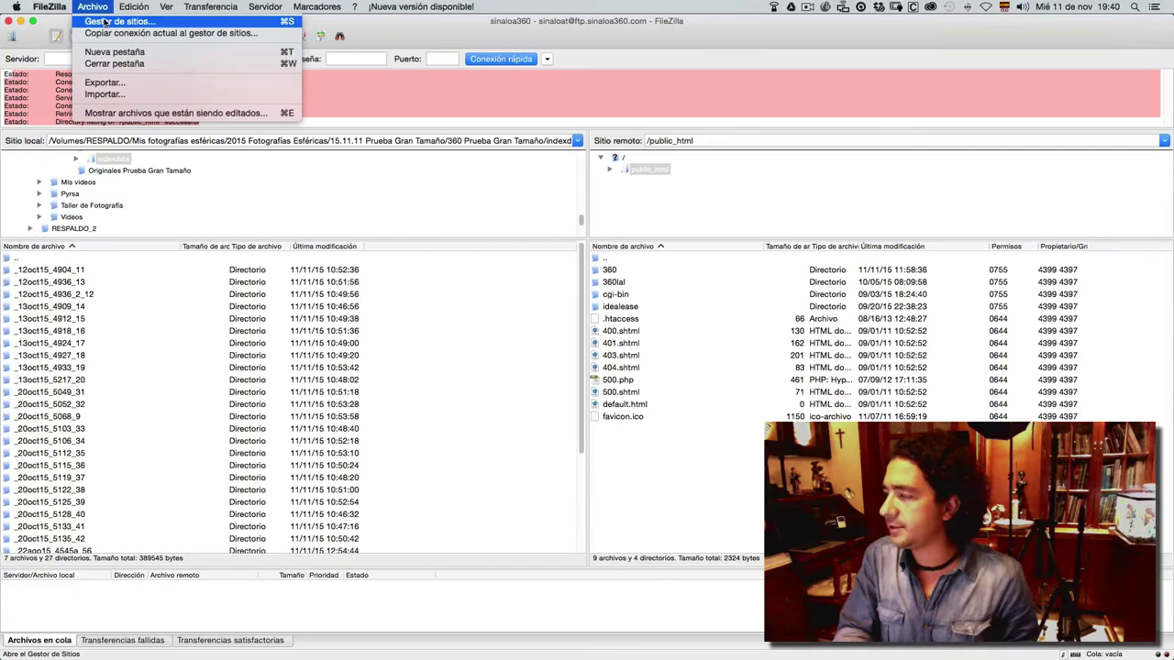
pyautogui.click(106, 21)
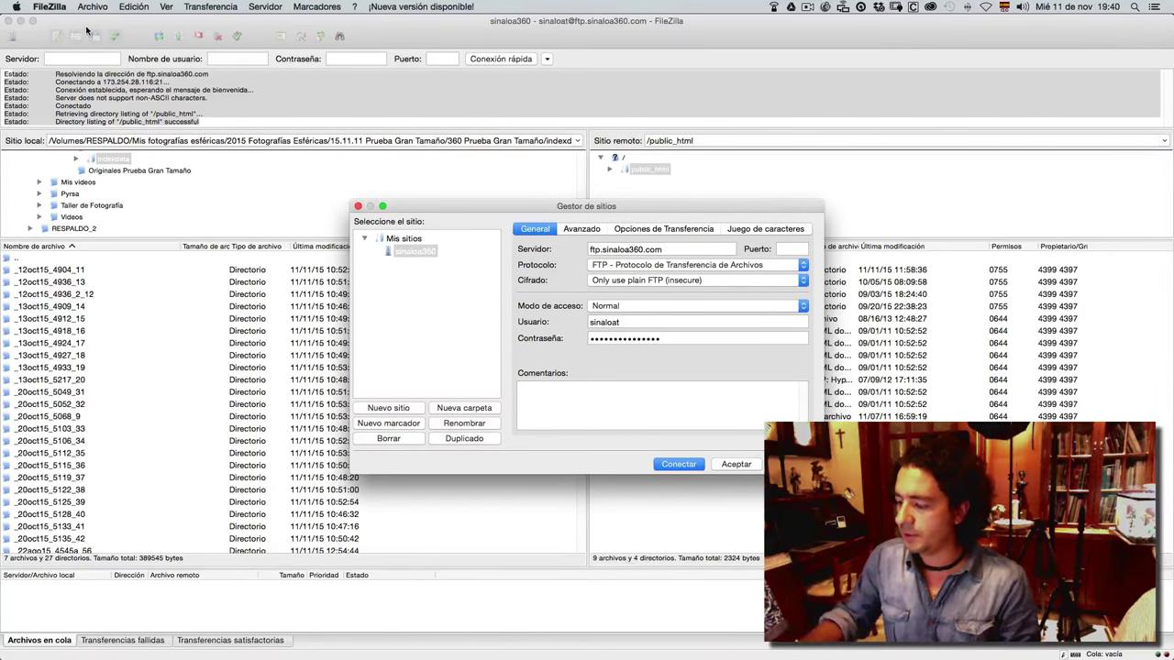
pyautogui.click(390, 410)
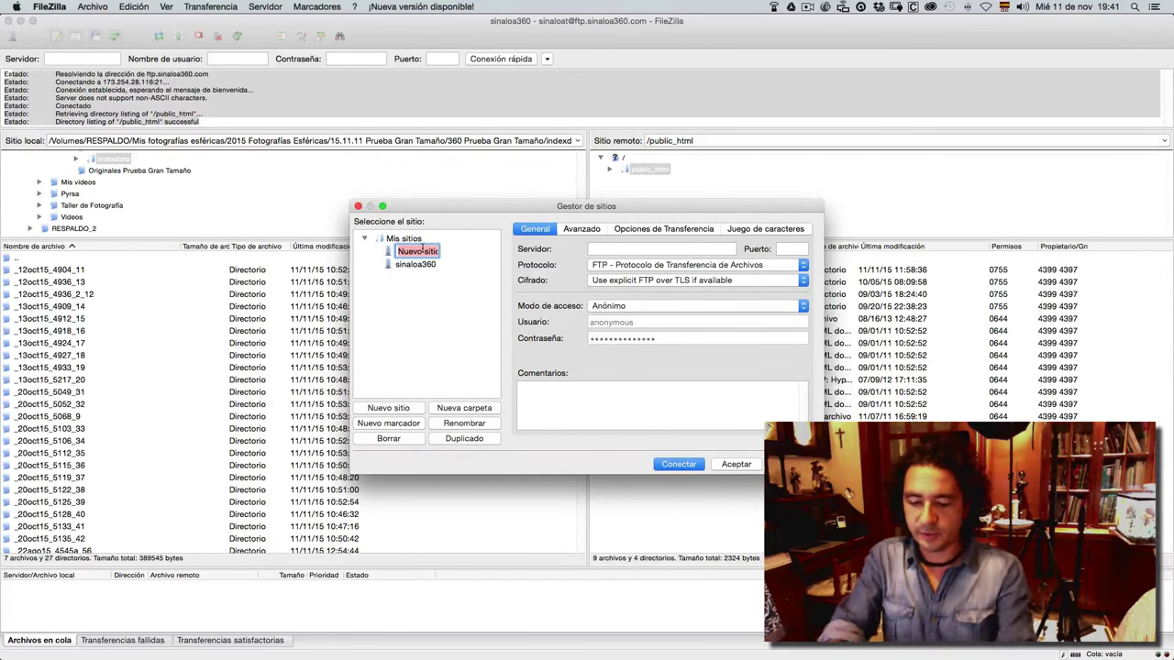
pyautogui.write('Mi sitio')
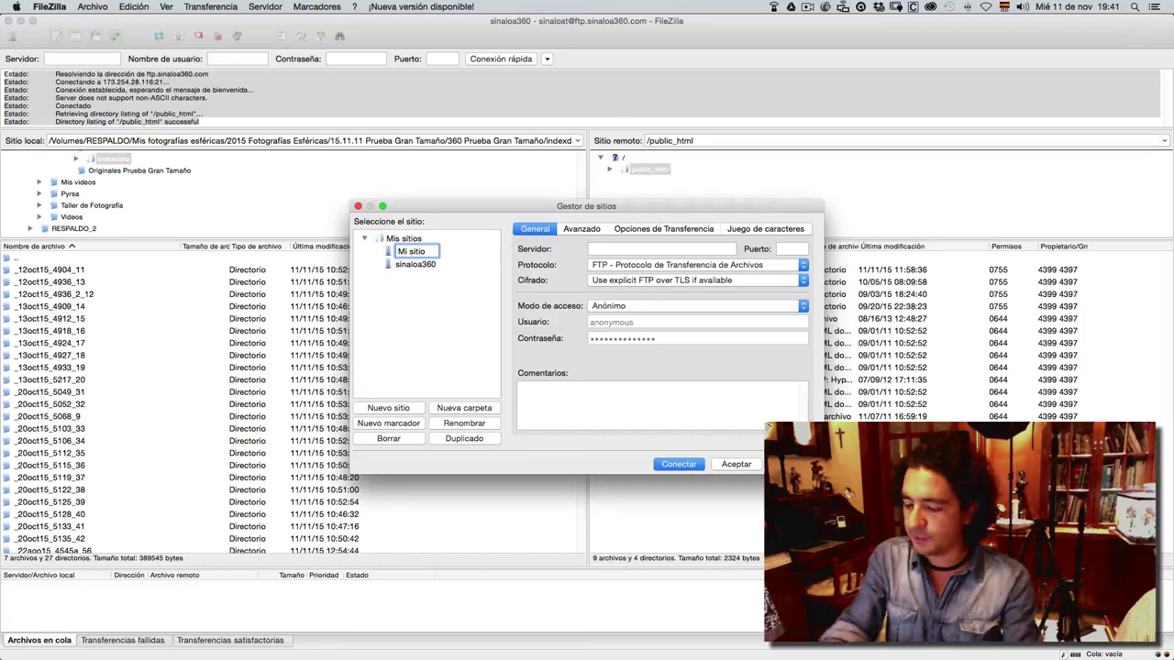
pyautogui.press('Return')
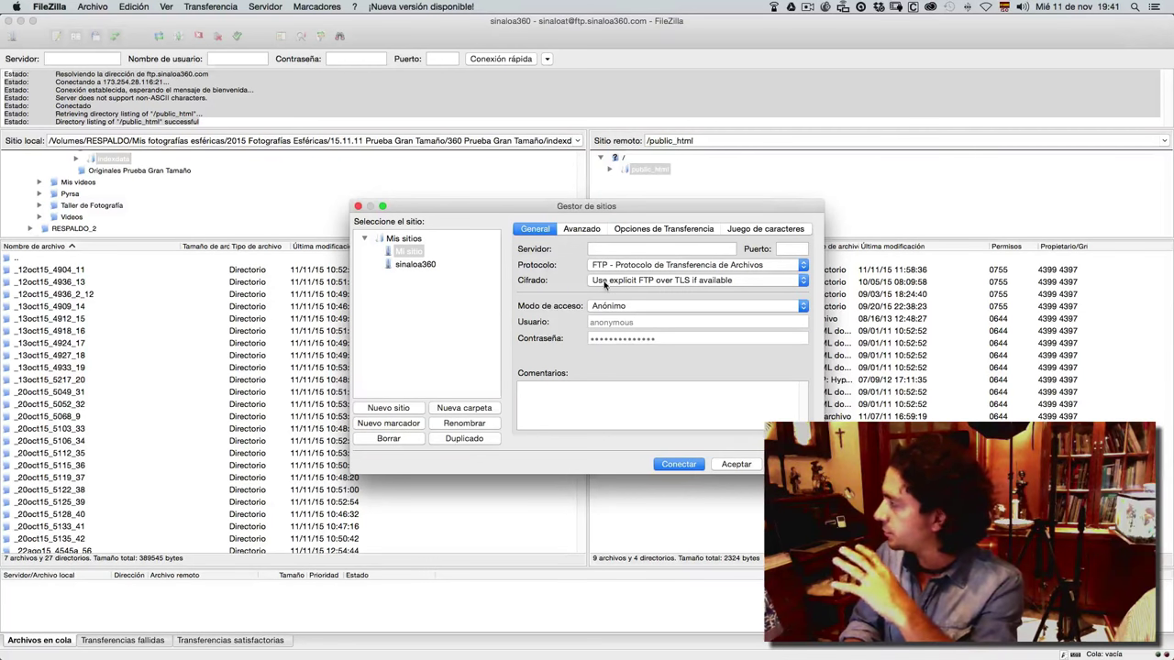
# Step: Configure Mi sitio with the FTP protocol, "Only use plain FTP (insecure)" encryption and Normal access mode
pyautogui.click(614, 251)
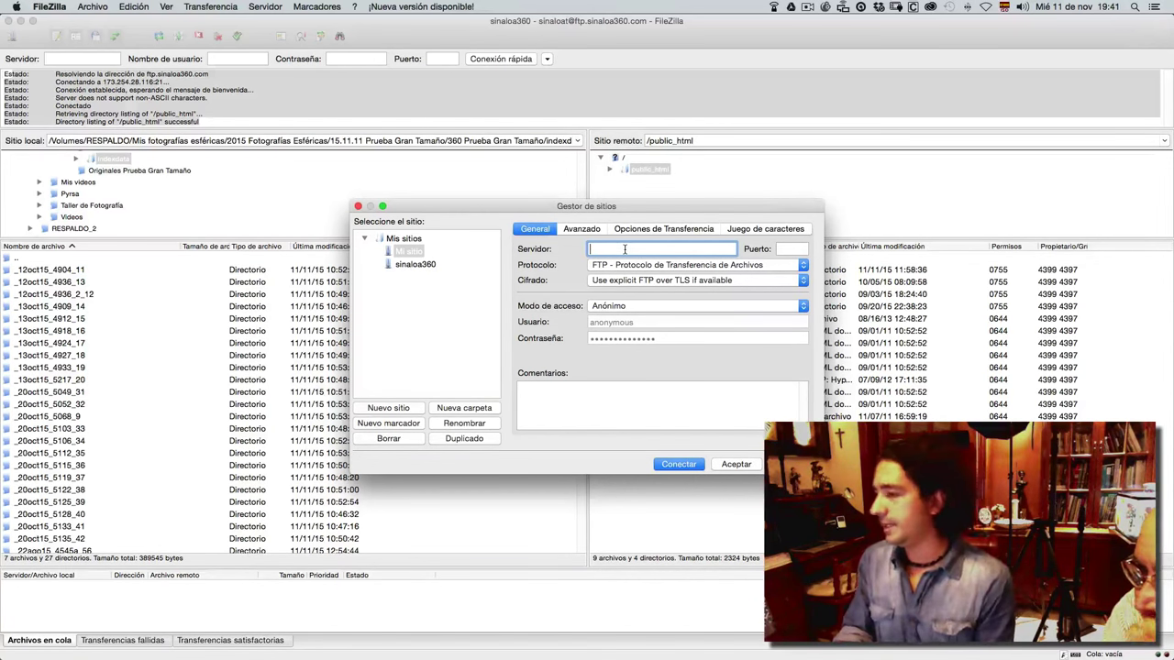
pyautogui.click(678, 267)
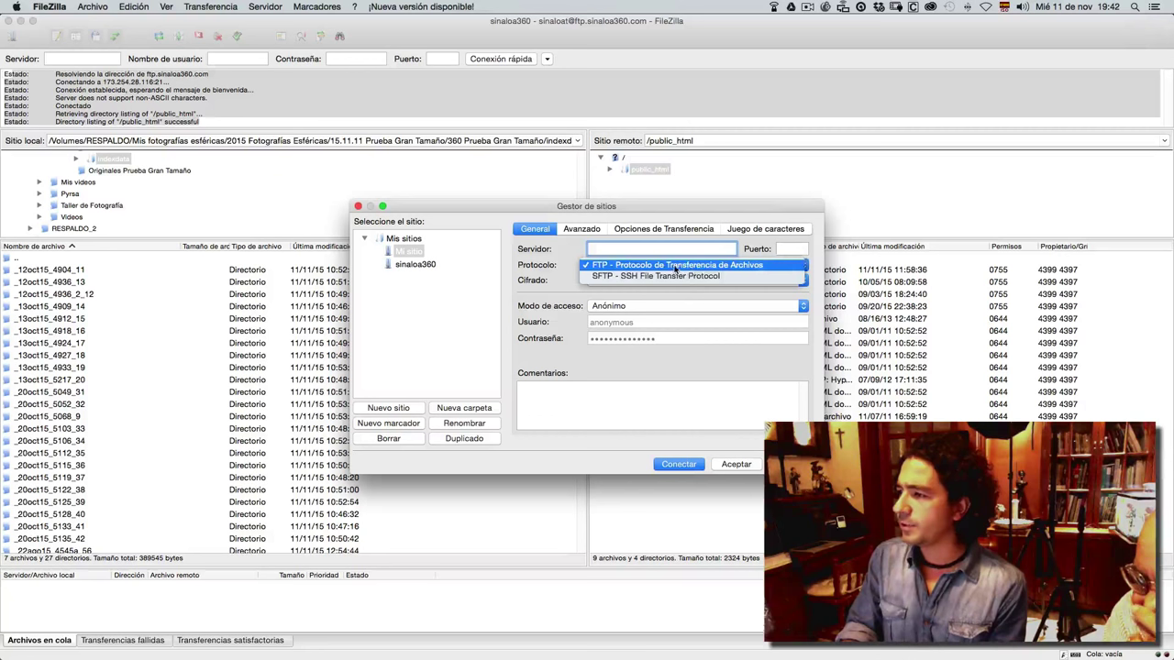
pyautogui.click(613, 266)
pyautogui.click(626, 281)
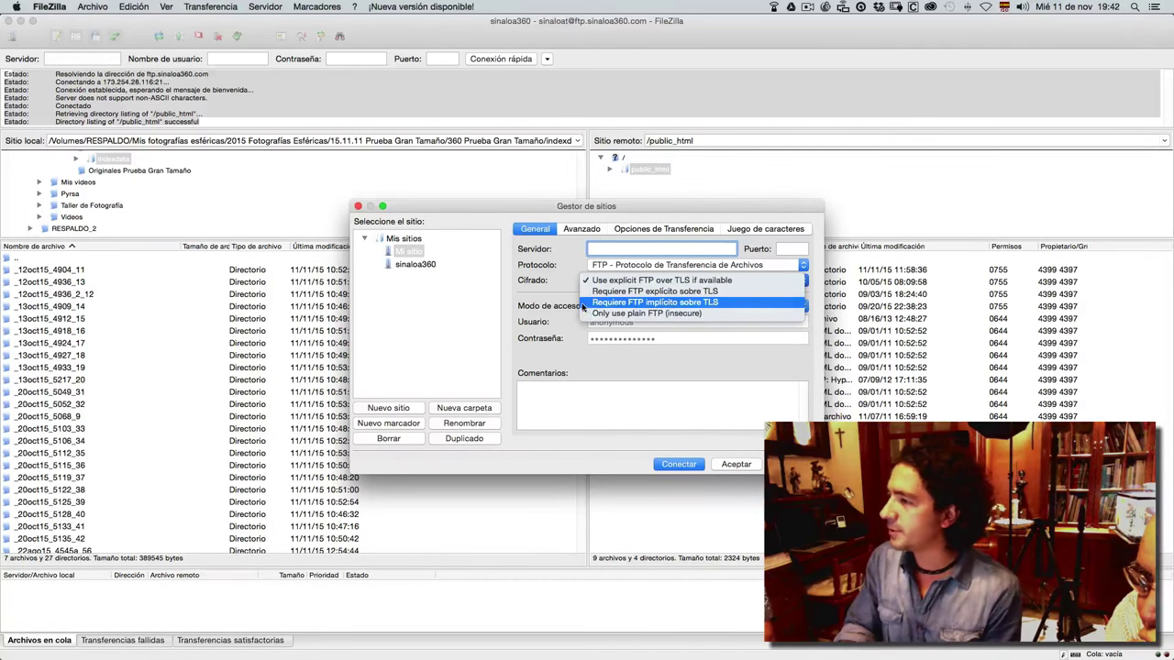
pyautogui.click(629, 316)
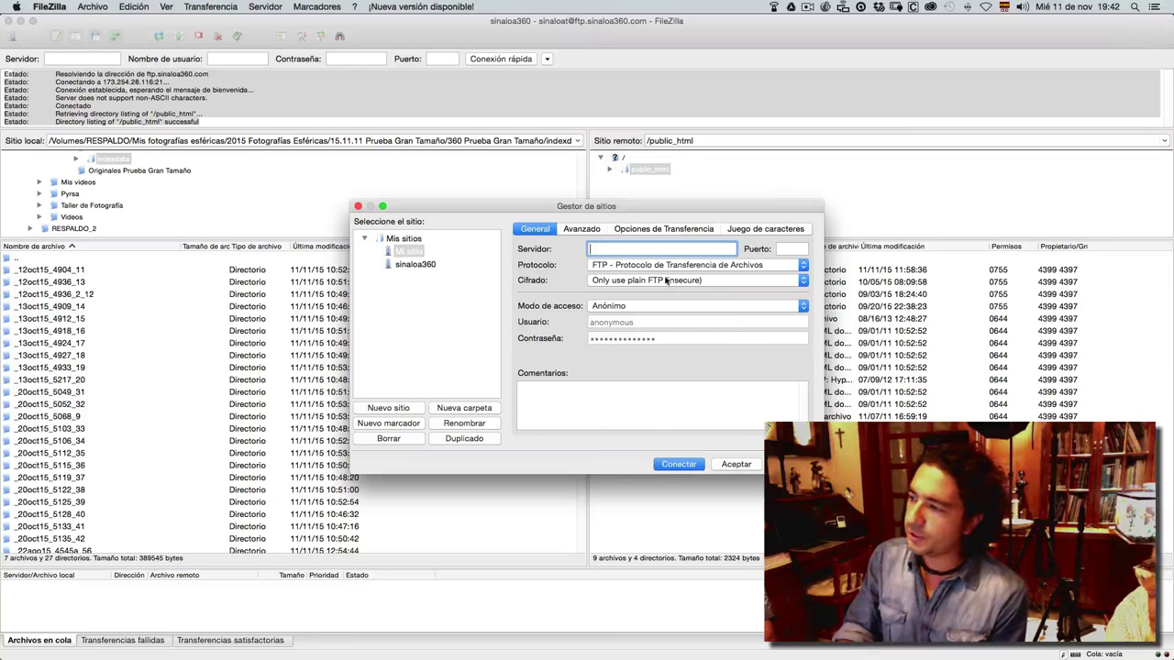
pyautogui.click(657, 306)
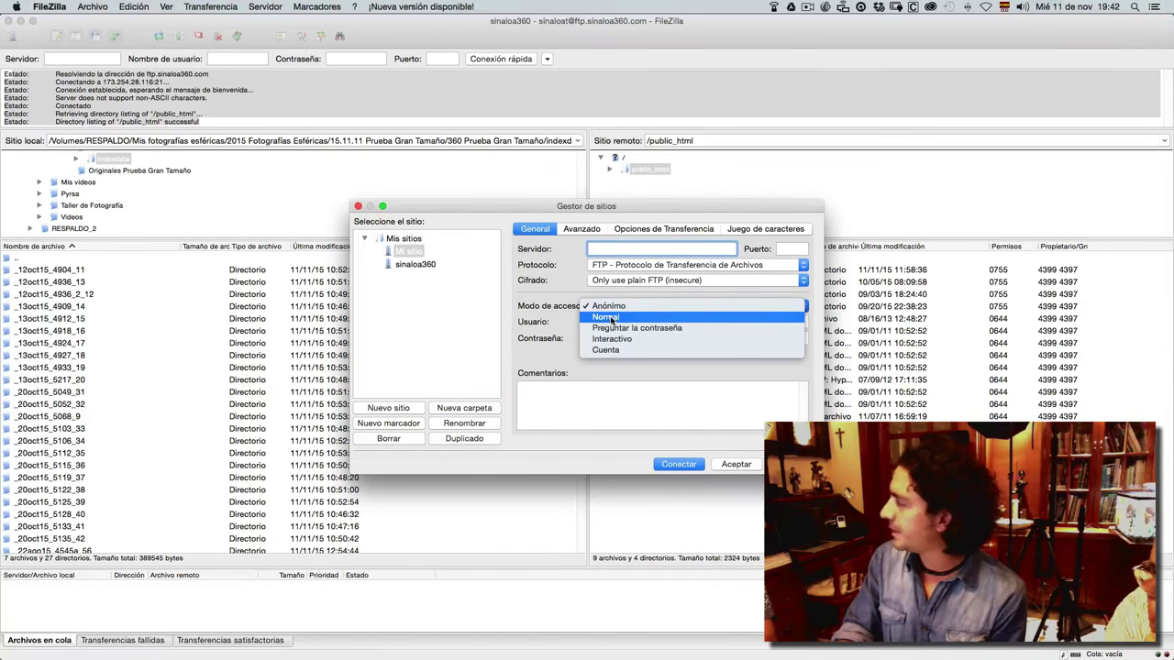
pyautogui.click(607, 317)
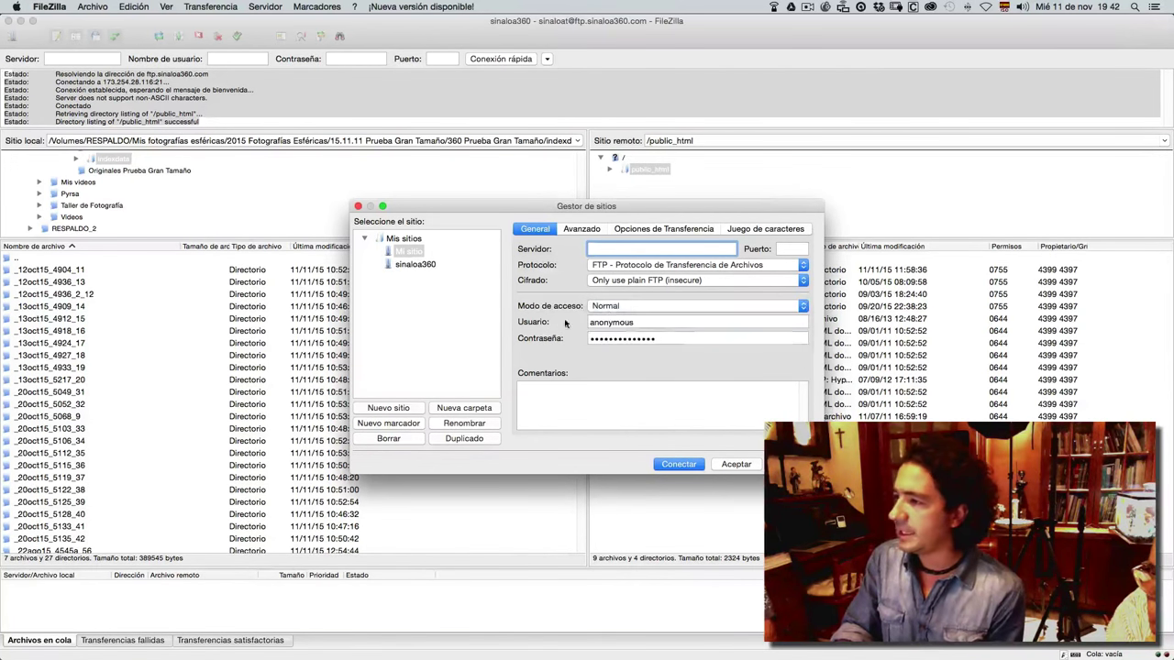
# Step: Enter "usuario" as the user name for Mi sitio and fill in the account password
pyautogui.doubleClick(631, 322)
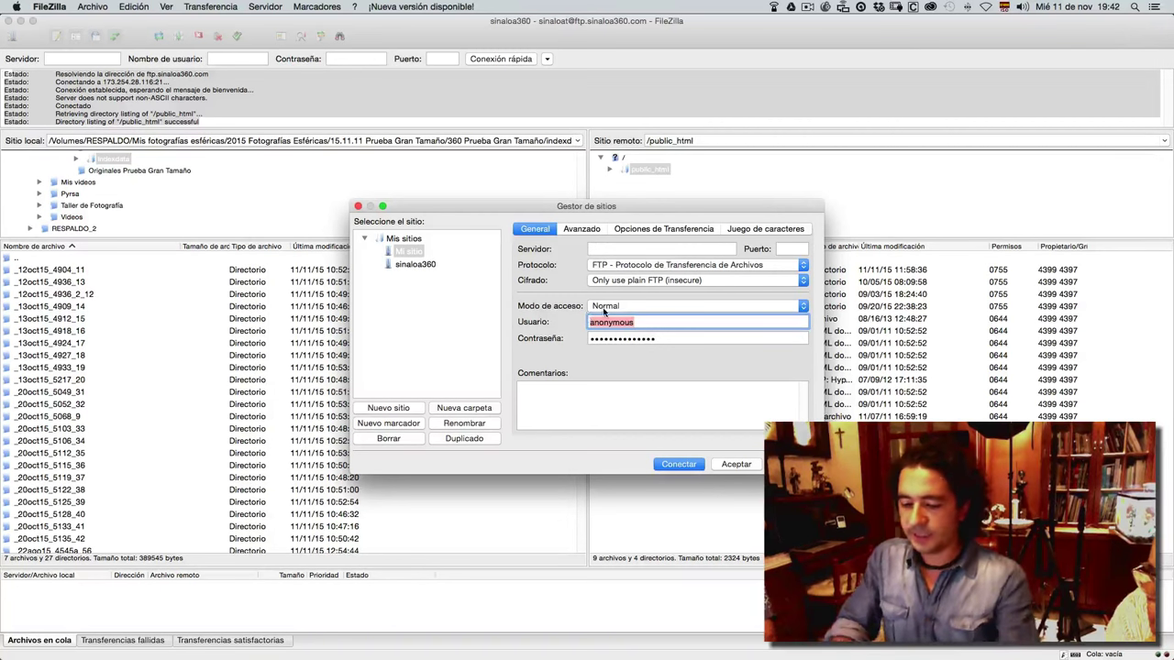
pyautogui.write('usuario')
pyautogui.press('Tab')
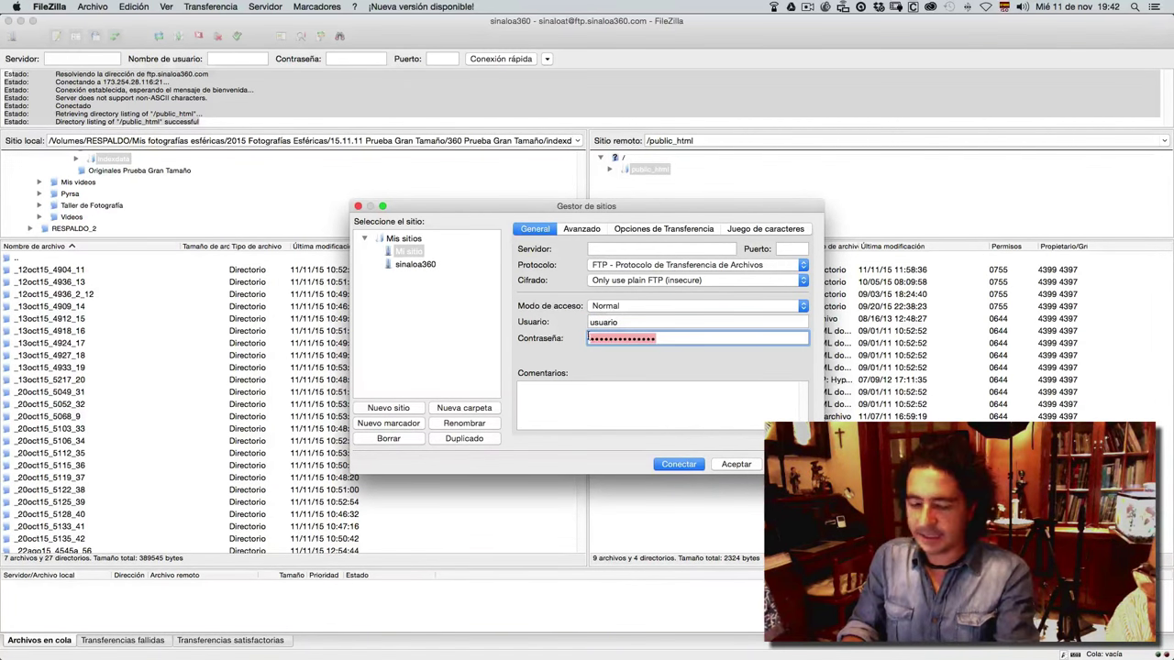
pyautogui.write('•••••••••••')
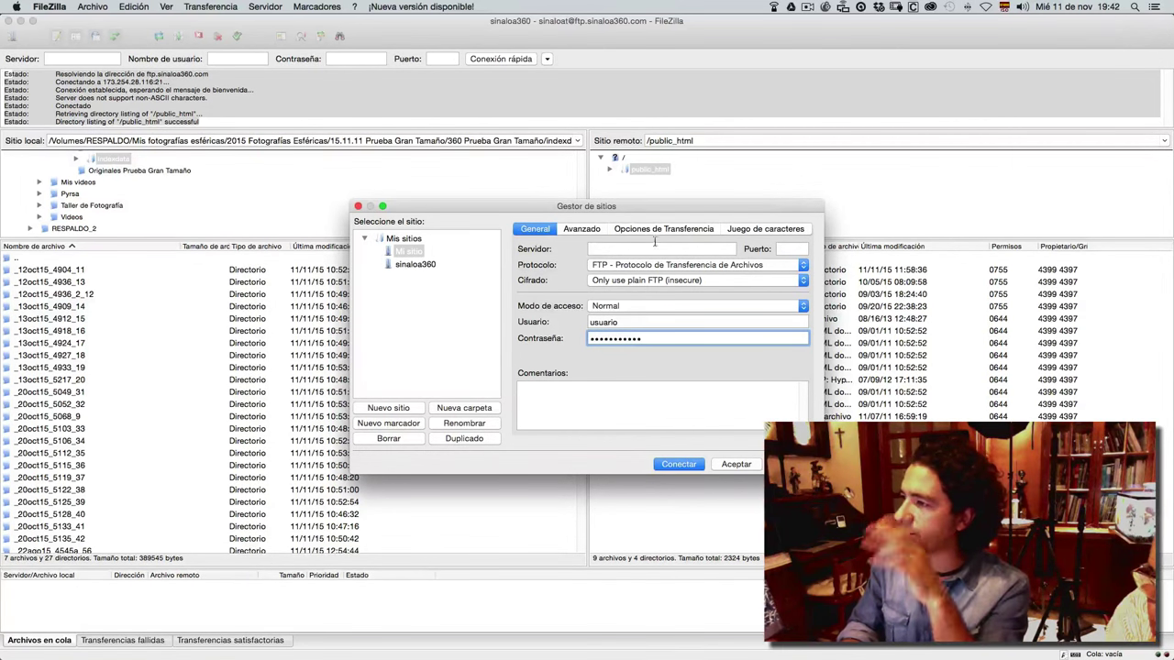
pyautogui.click(594, 249)
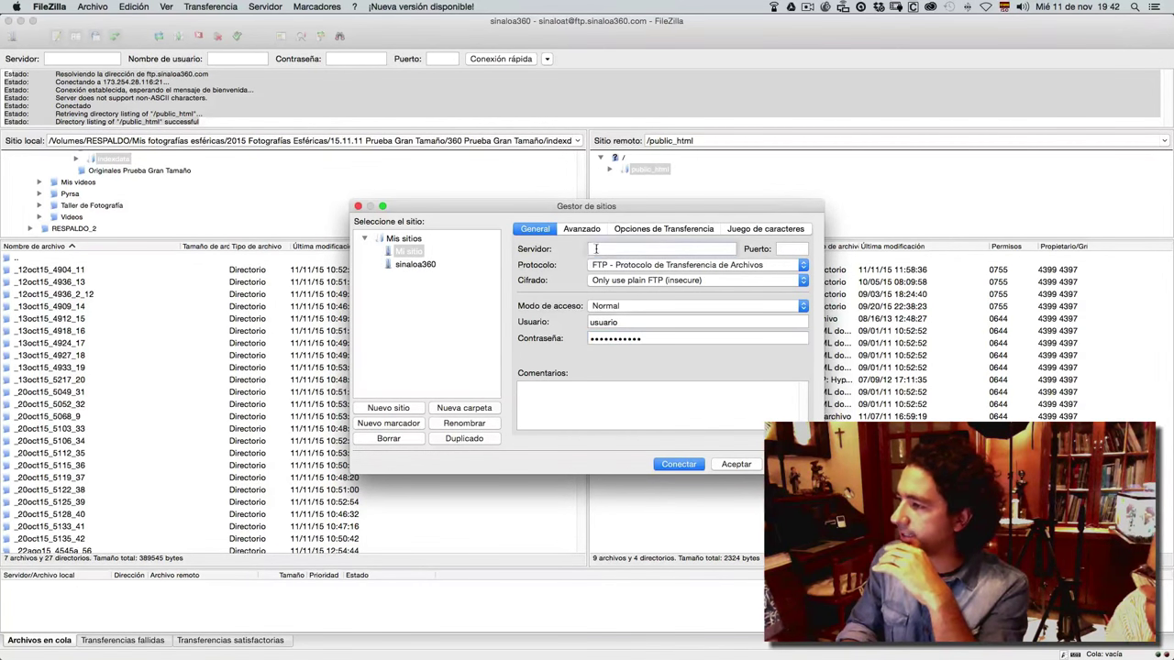
pyautogui.click(596, 324)
pyautogui.click(605, 339)
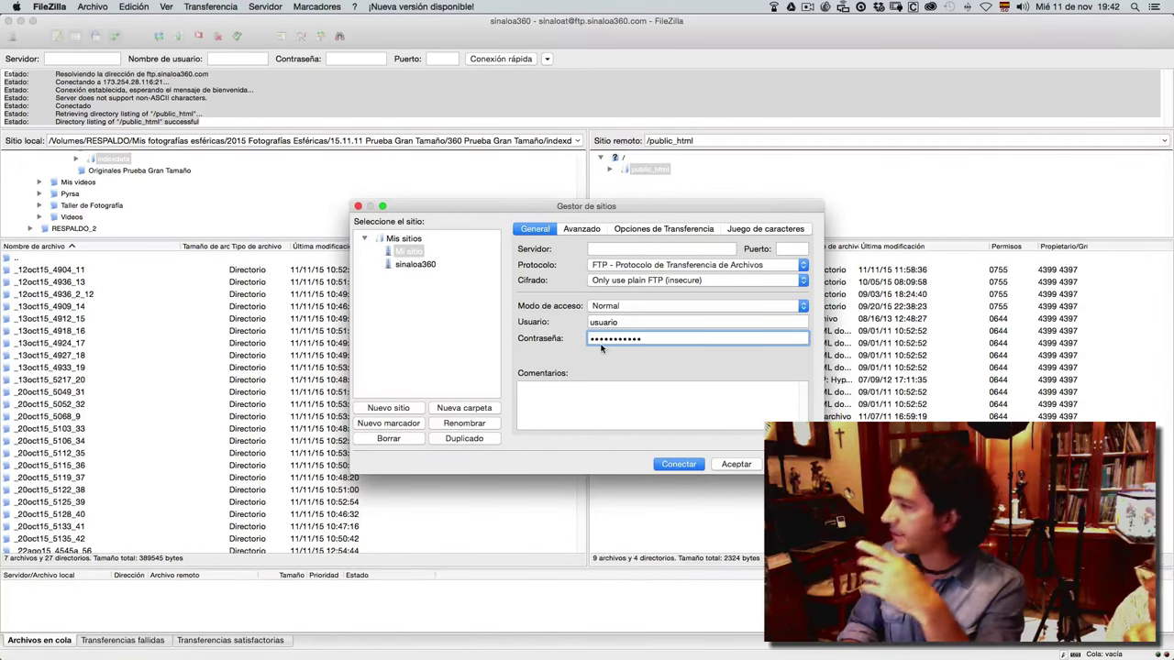
# Step: Set the default remote directory of Mi sitio to /public_html/360 and return to its general settings
pyautogui.click(586, 231)
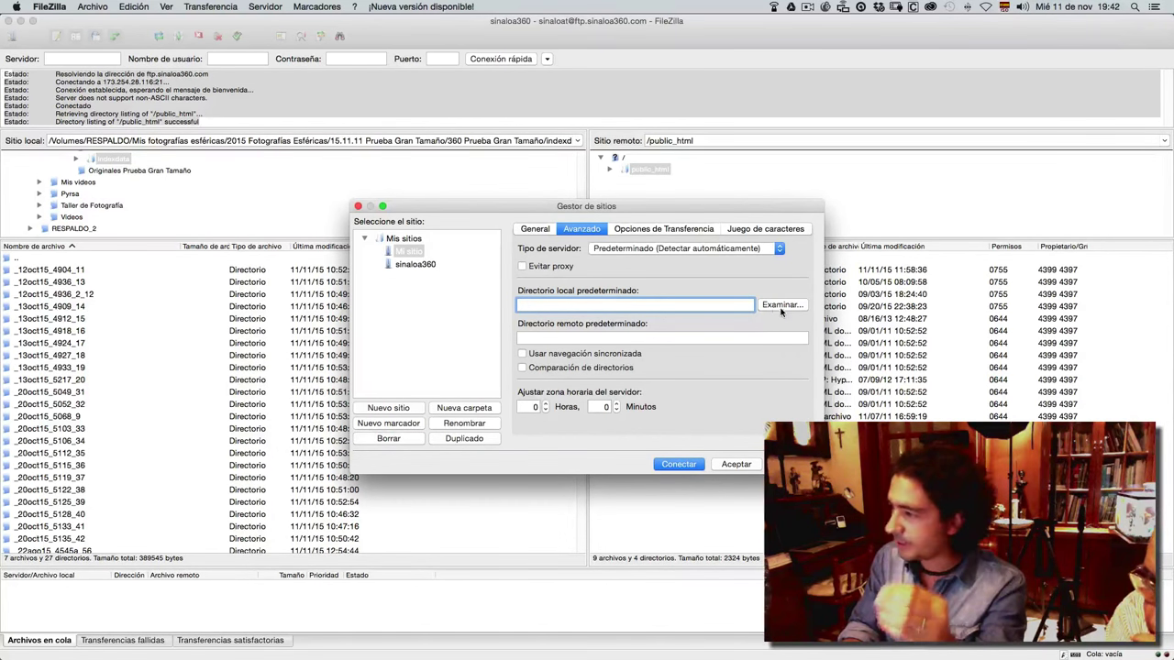
pyautogui.click(519, 336)
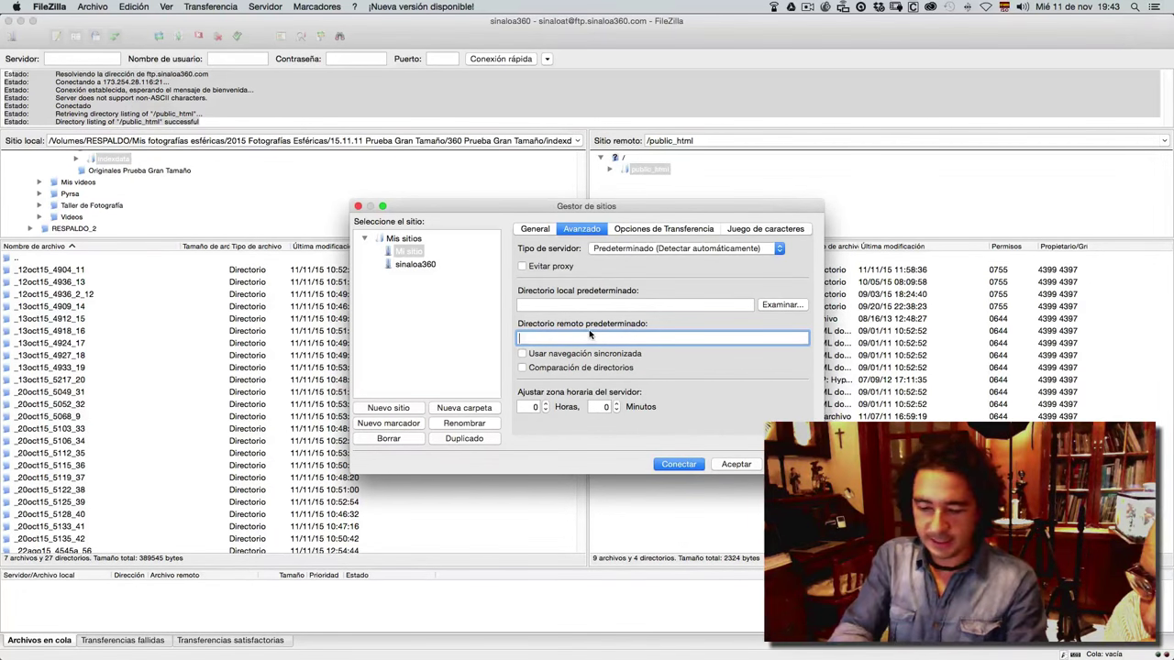
pyautogui.write('/www')
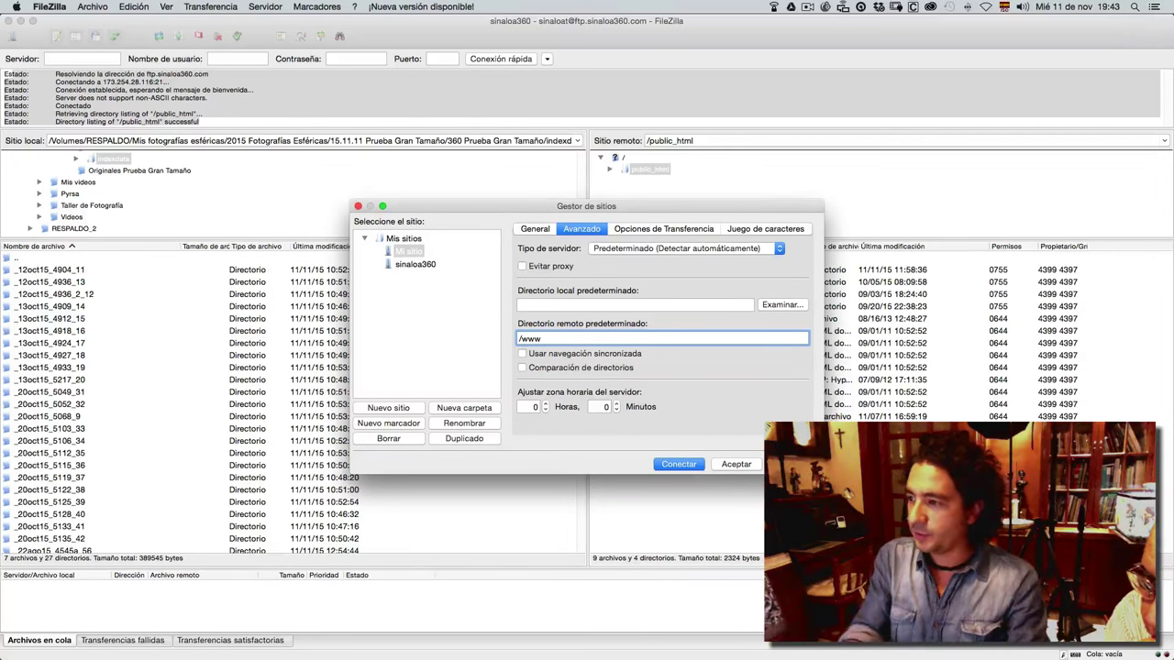
pyautogui.press('BackSpace')
pyautogui.press('BackSpace')
pyautogui.press('BackSpace')
pyautogui.write('public')
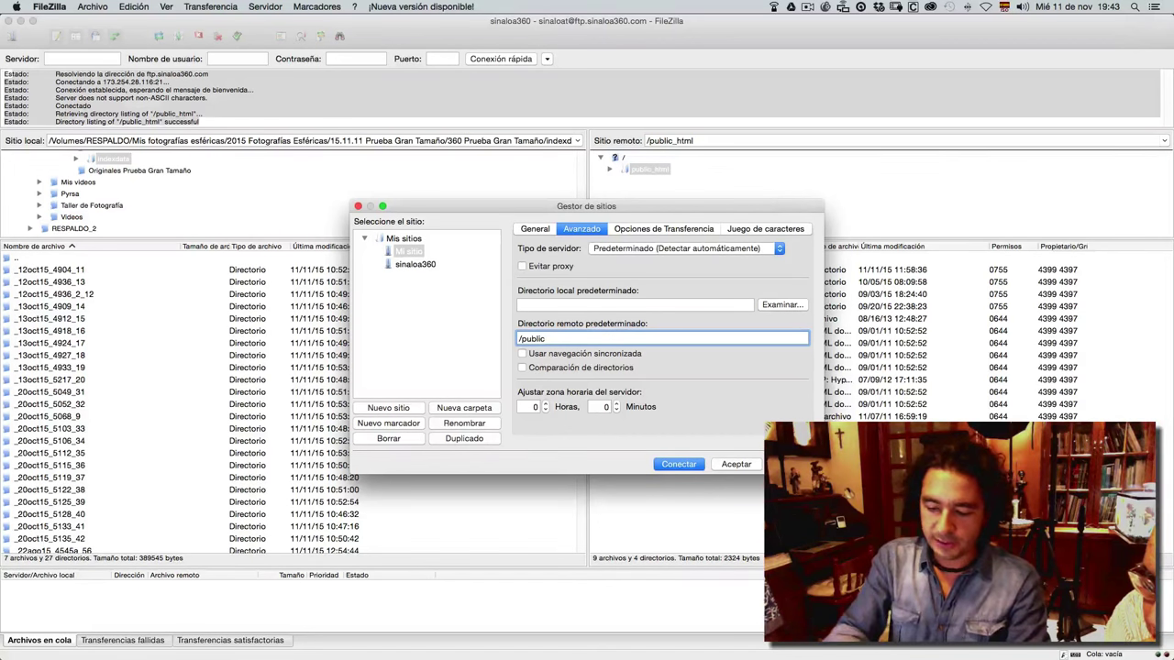
pyautogui.write('_ht')
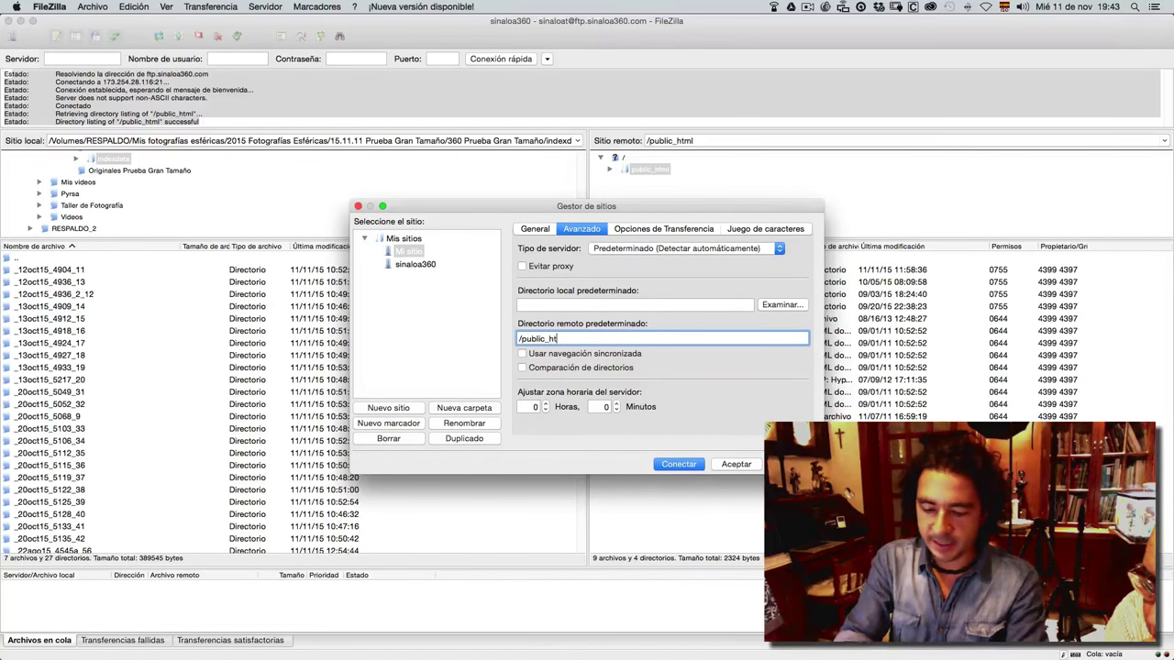
pyautogui.write('ml/')
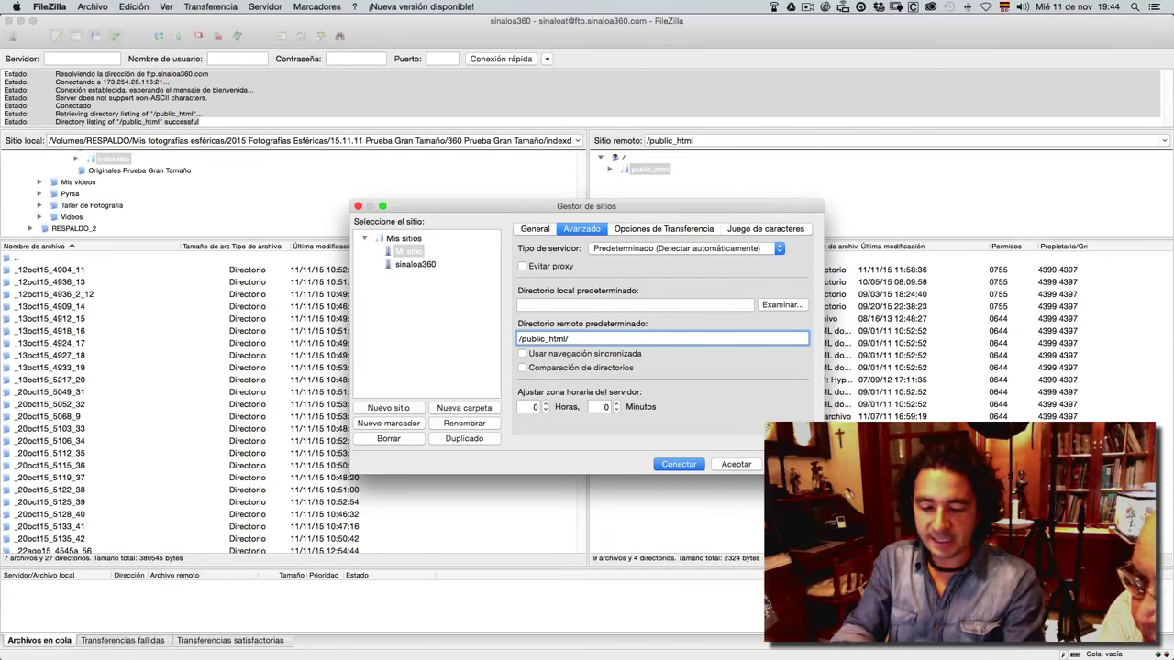
pyautogui.write('60')
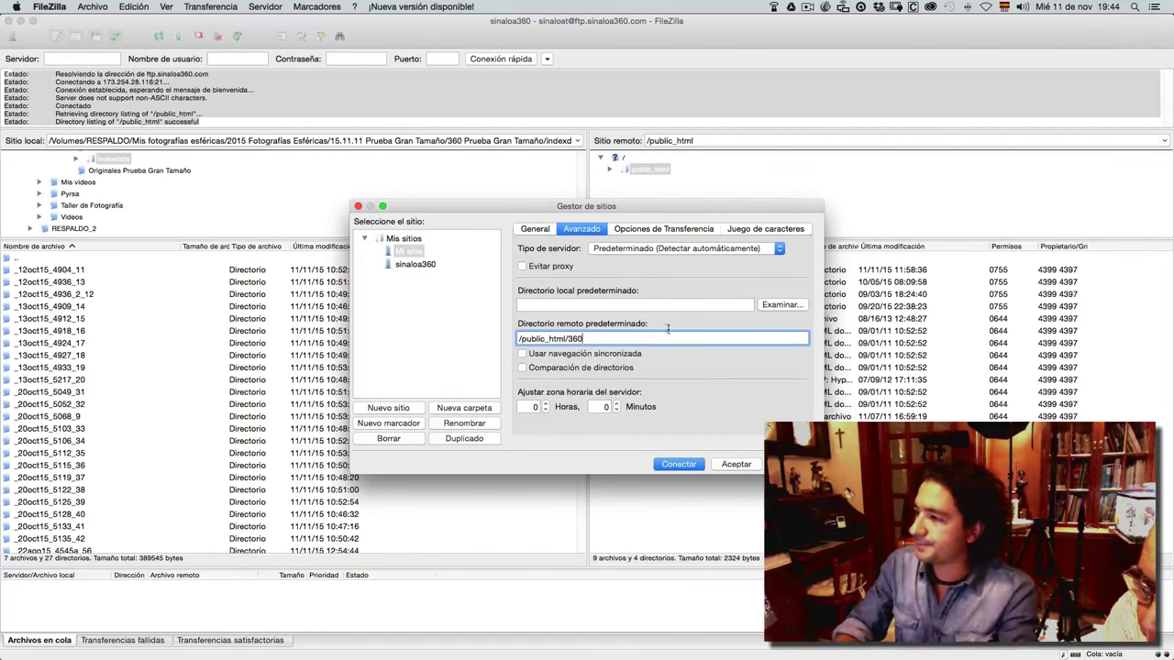
pyautogui.click(544, 305)
pyautogui.click(535, 229)
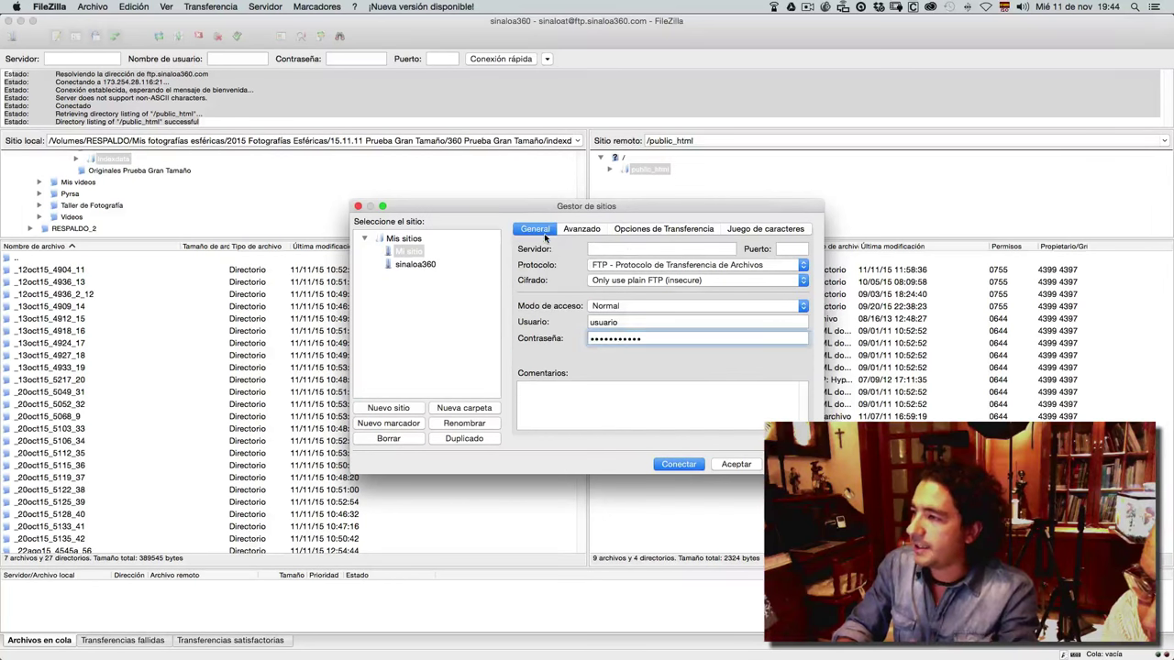
# Step: Review Mi sitio's server, access mode, user and password fields, and the folder browser for its default local directory
pyautogui.click(619, 250)
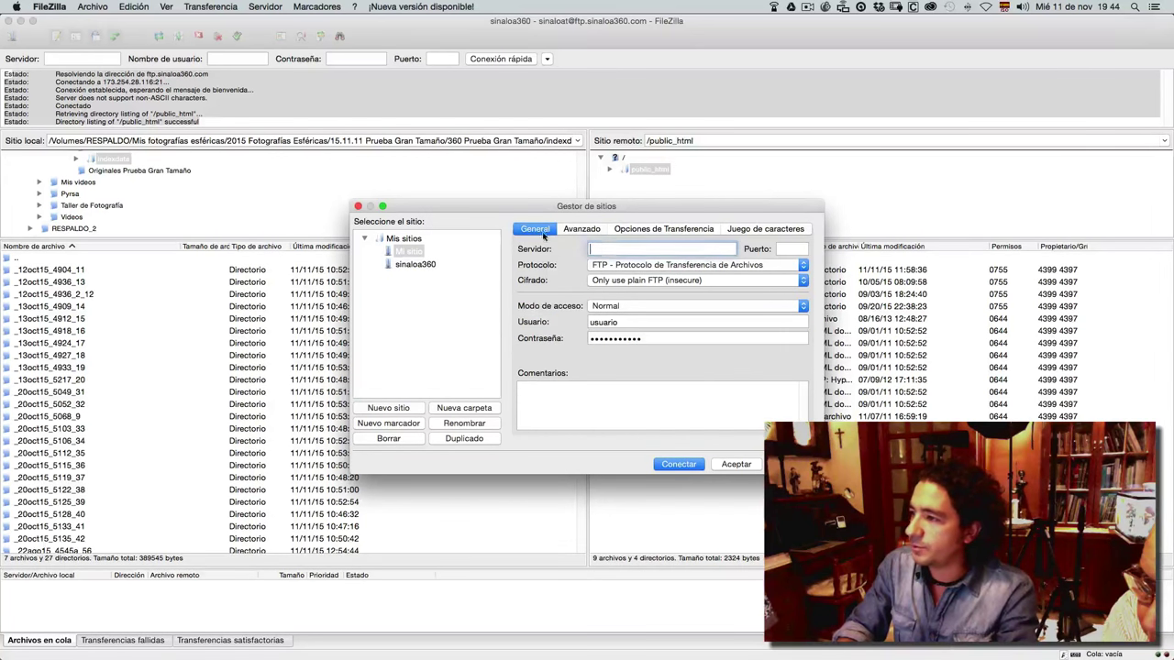
pyautogui.click(594, 310)
pyautogui.click(595, 308)
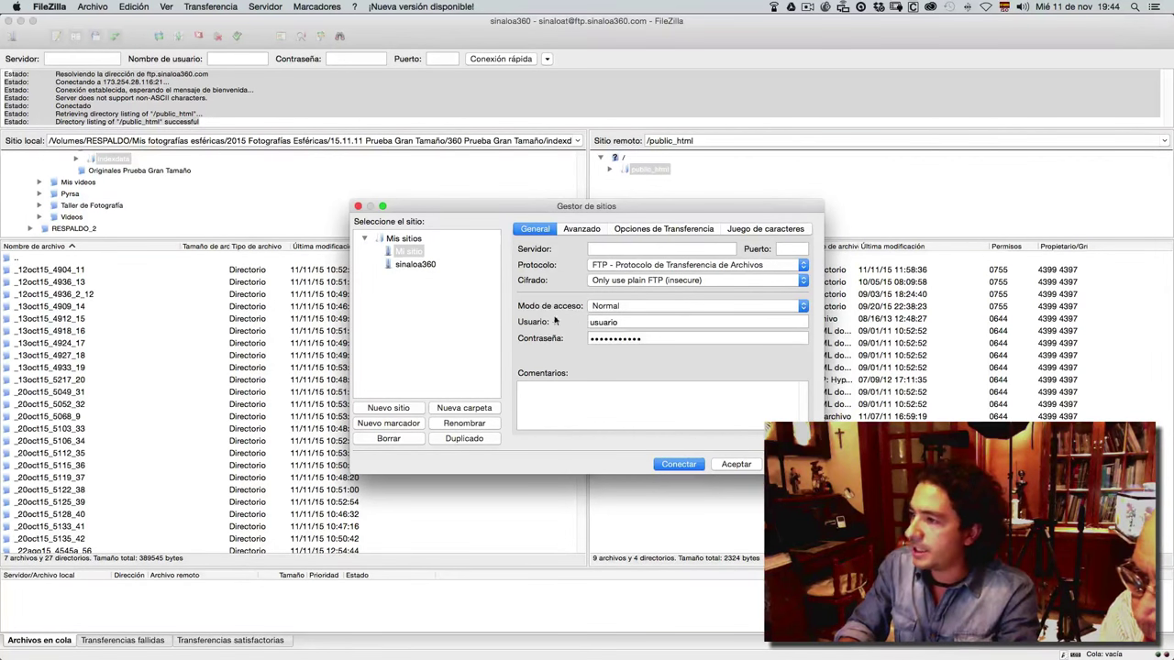
pyautogui.click(639, 326)
pyautogui.press('Tab')
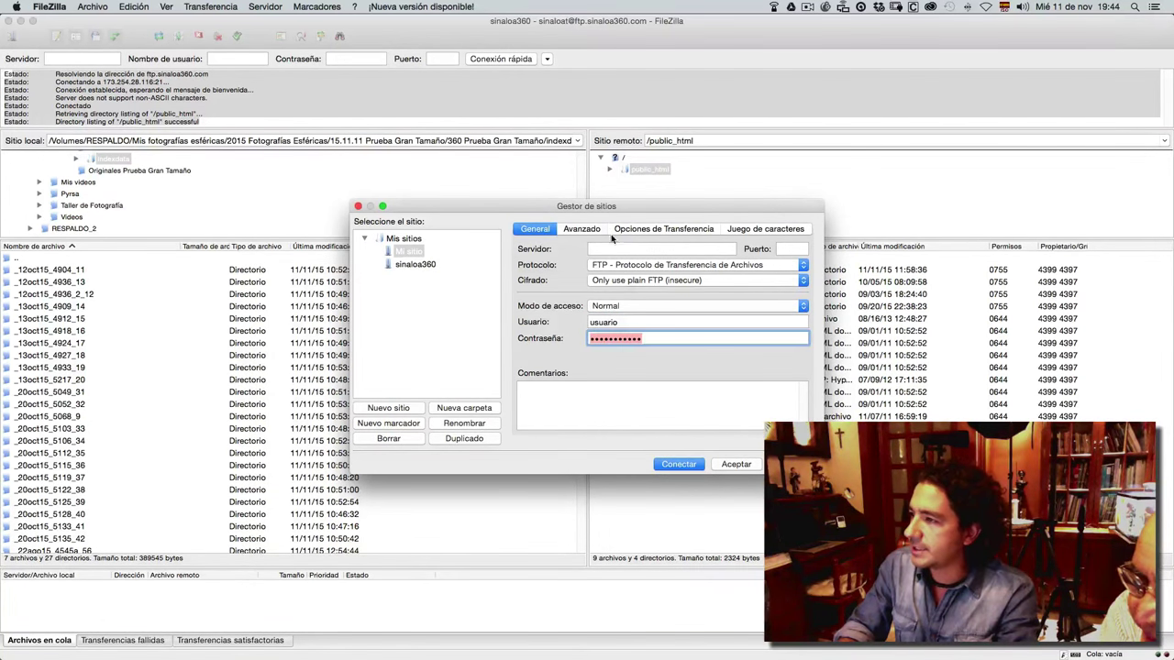
pyautogui.click(594, 231)
pyautogui.click(557, 305)
pyautogui.click(773, 309)
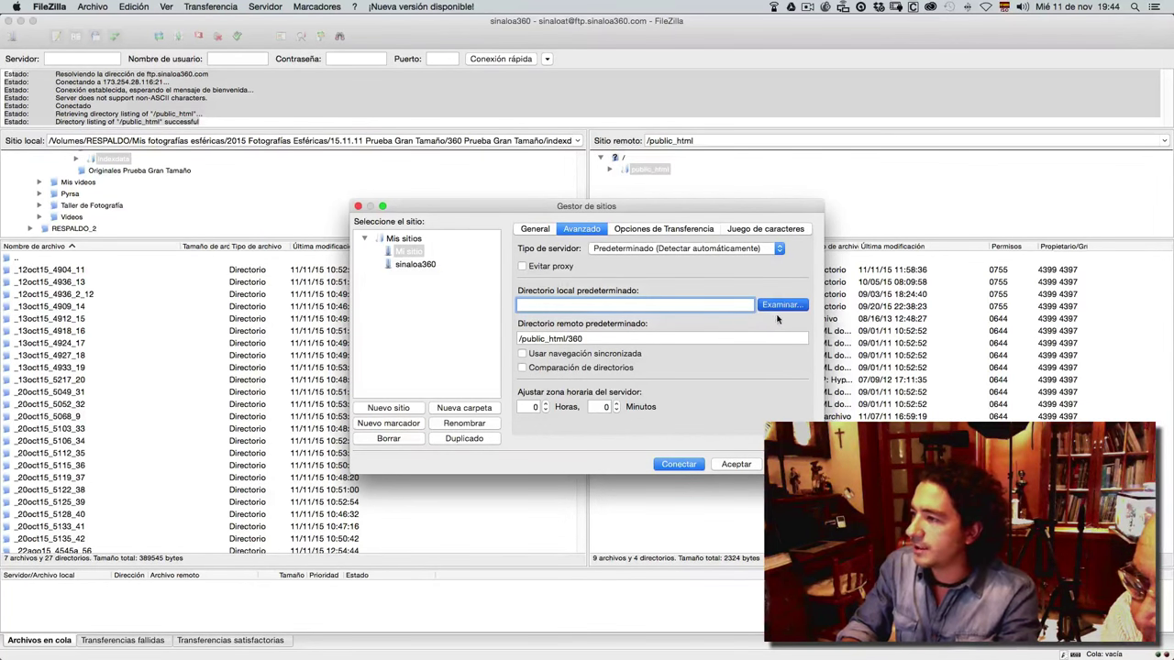
pyautogui.click(794, 304)
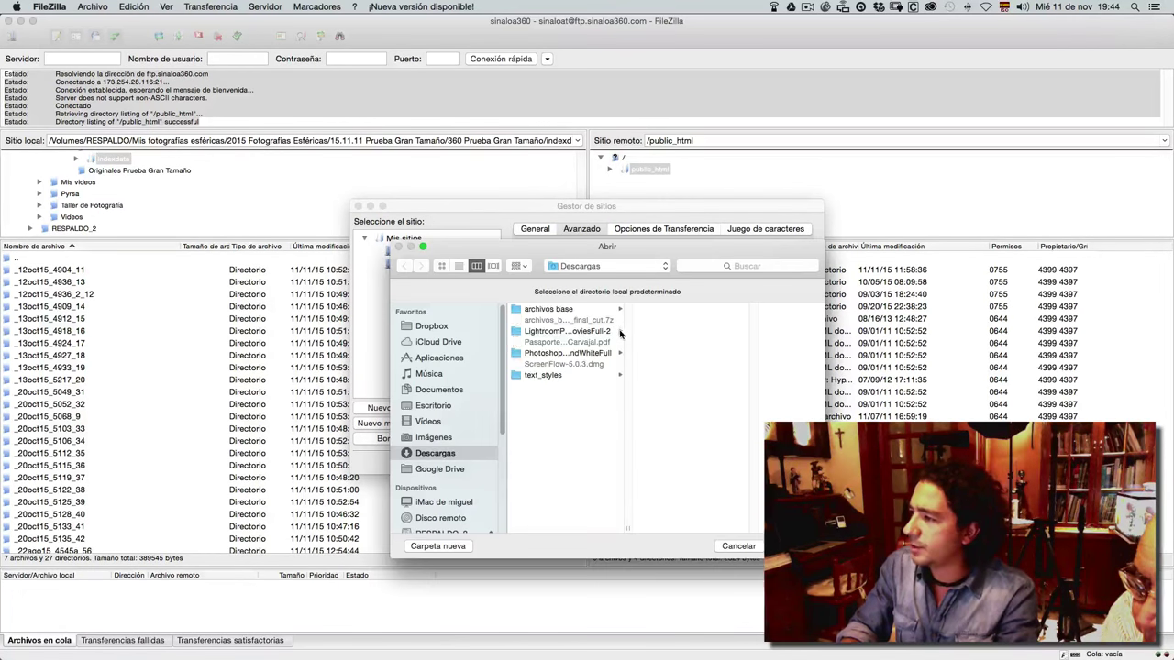
pyautogui.click(739, 548)
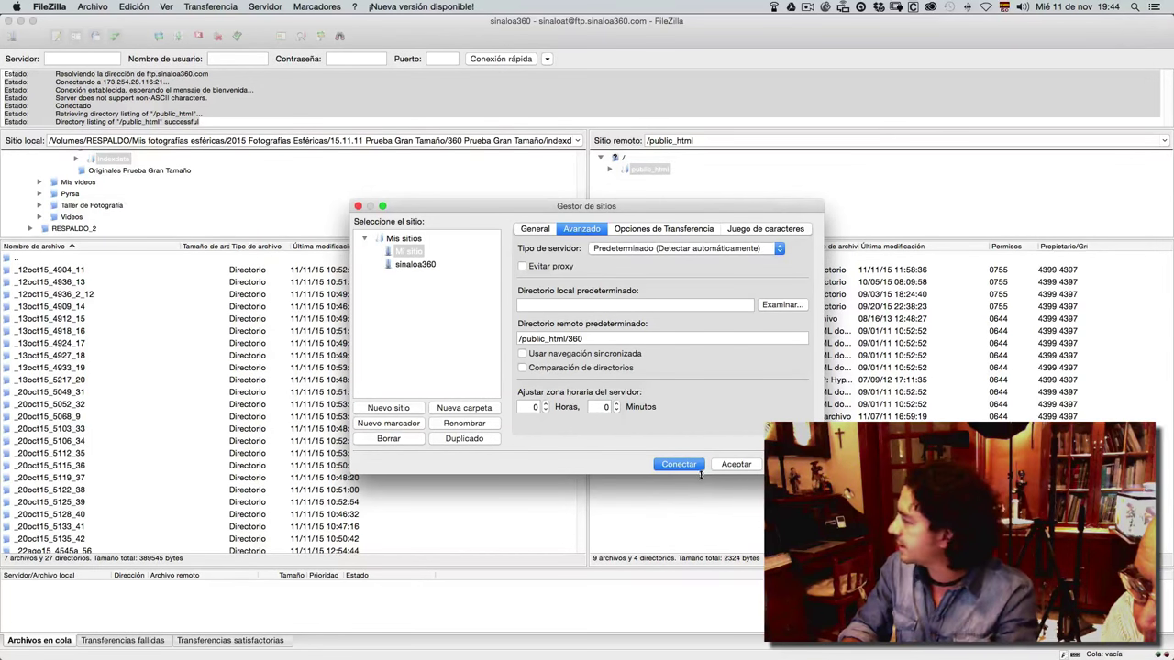
# Step: Delete the Mi sitio entry from the site manager
pyautogui.click(403, 251)
pyautogui.click(395, 406)
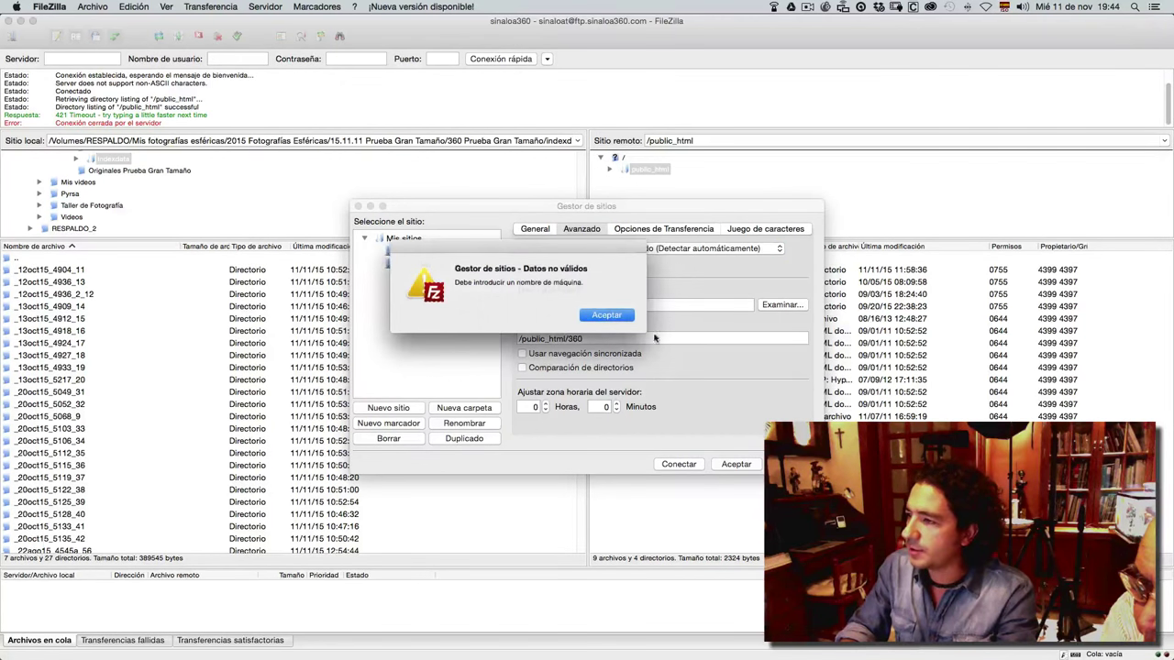
pyautogui.click(588, 315)
pyautogui.click(415, 255)
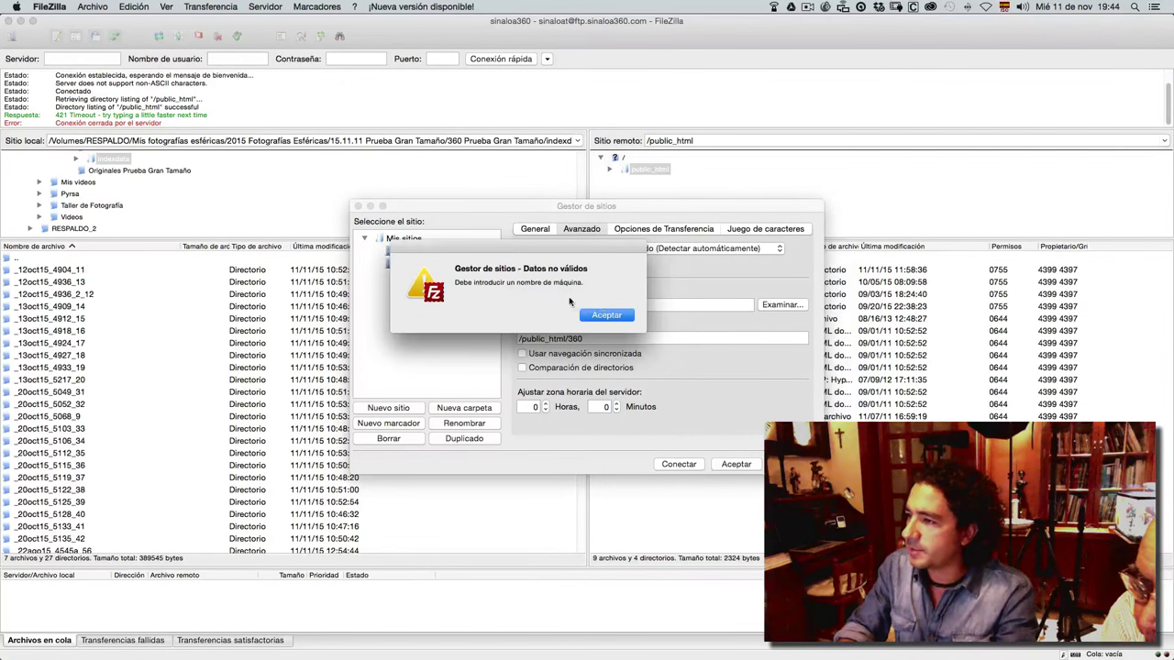
pyautogui.click(606, 315)
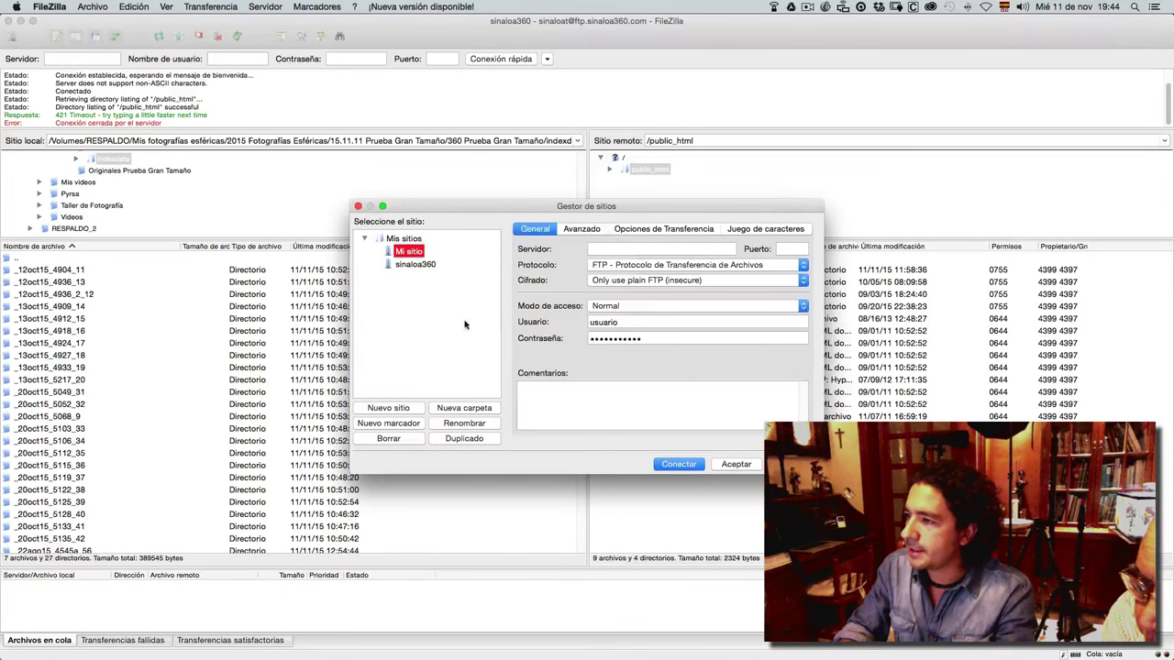
pyautogui.click(406, 439)
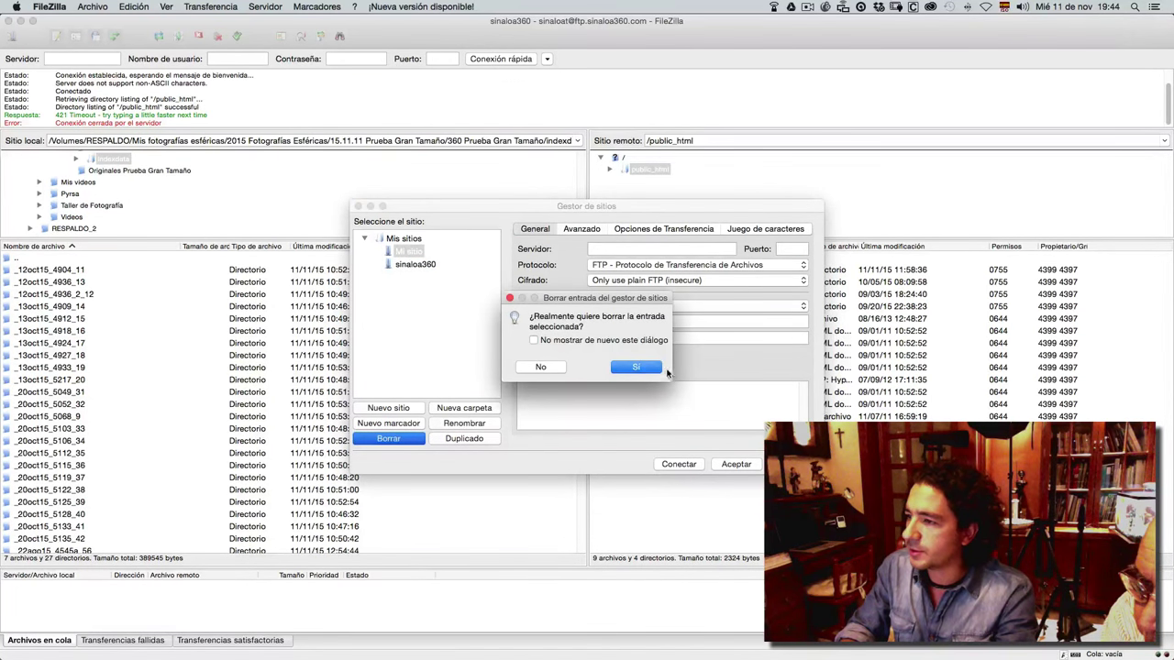
pyautogui.click(659, 367)
# Step: Set the sinaloa360 site's default local directory to the 360 Prueba Gran Tamaño folder inside 15.11.11 Prueba Gran Tamaño on the RESPALDO drive
pyautogui.click(415, 253)
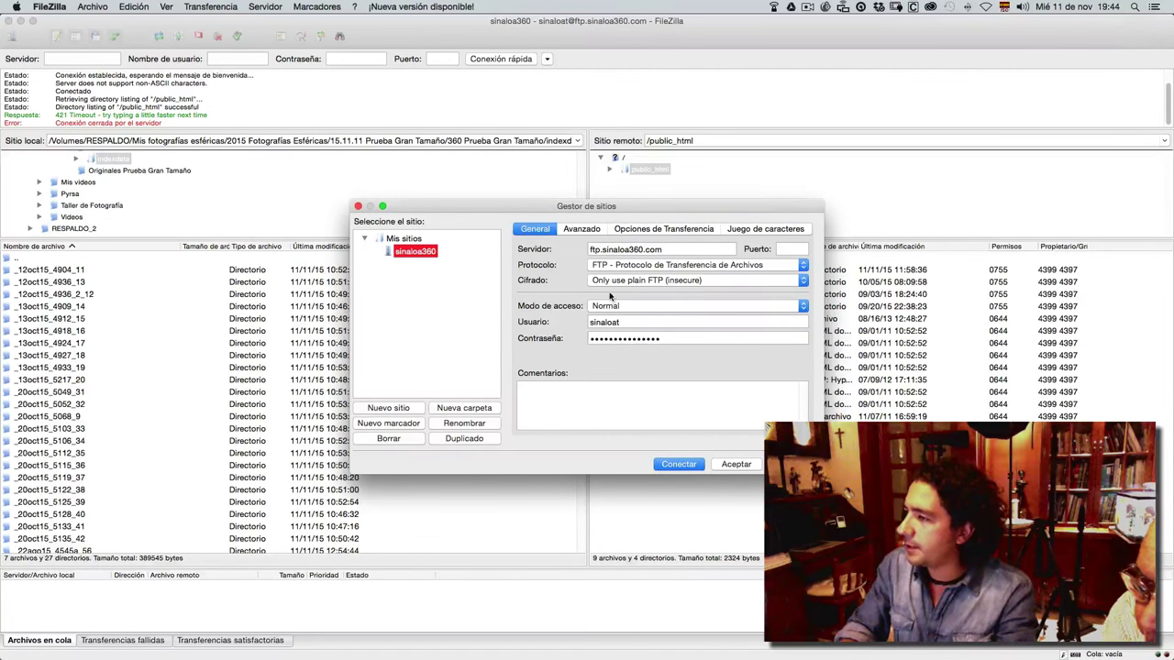
pyautogui.click(576, 228)
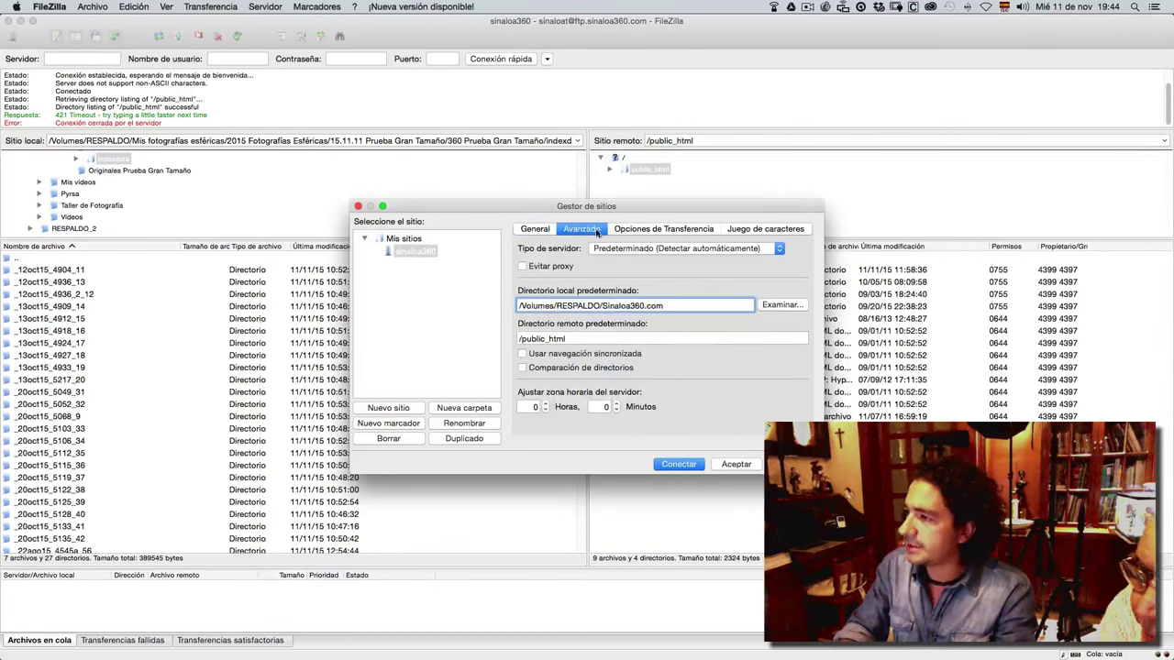
pyautogui.click(780, 305)
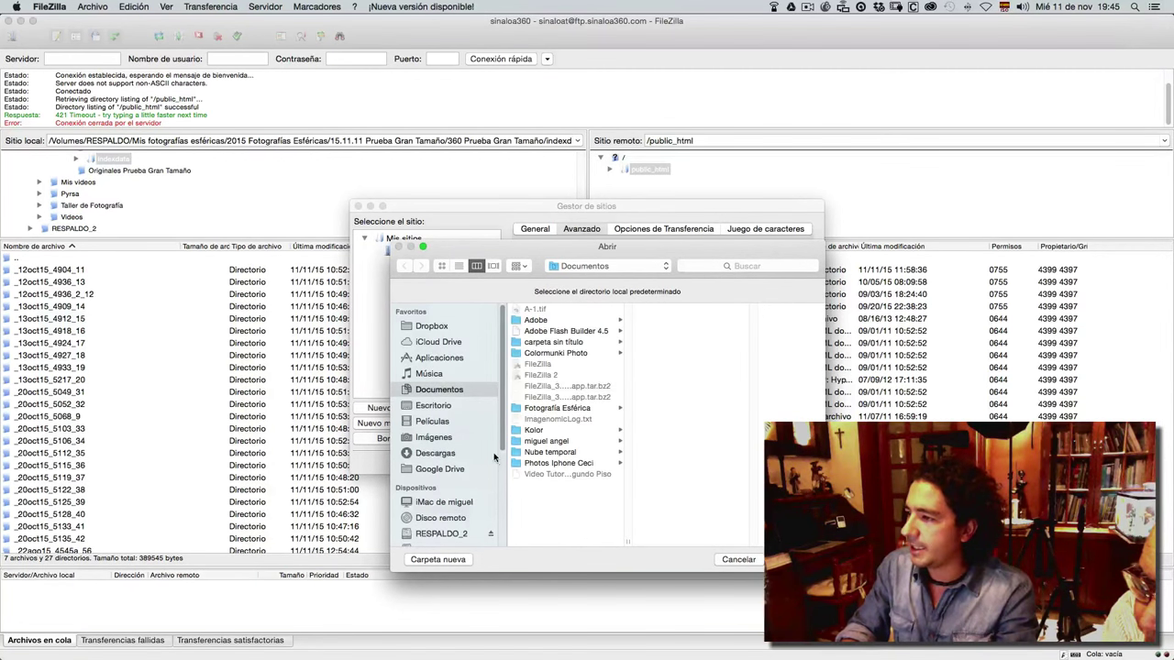
pyautogui.scroll(-3, 459, 412)
pyautogui.click(441, 394)
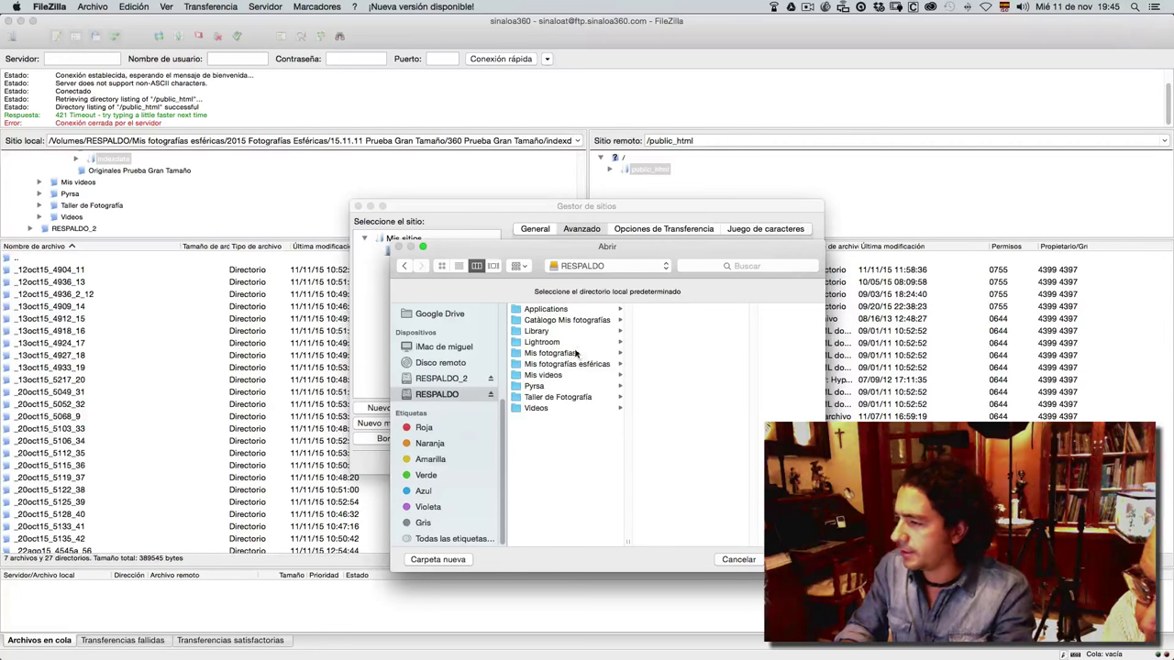
pyautogui.click(566, 365)
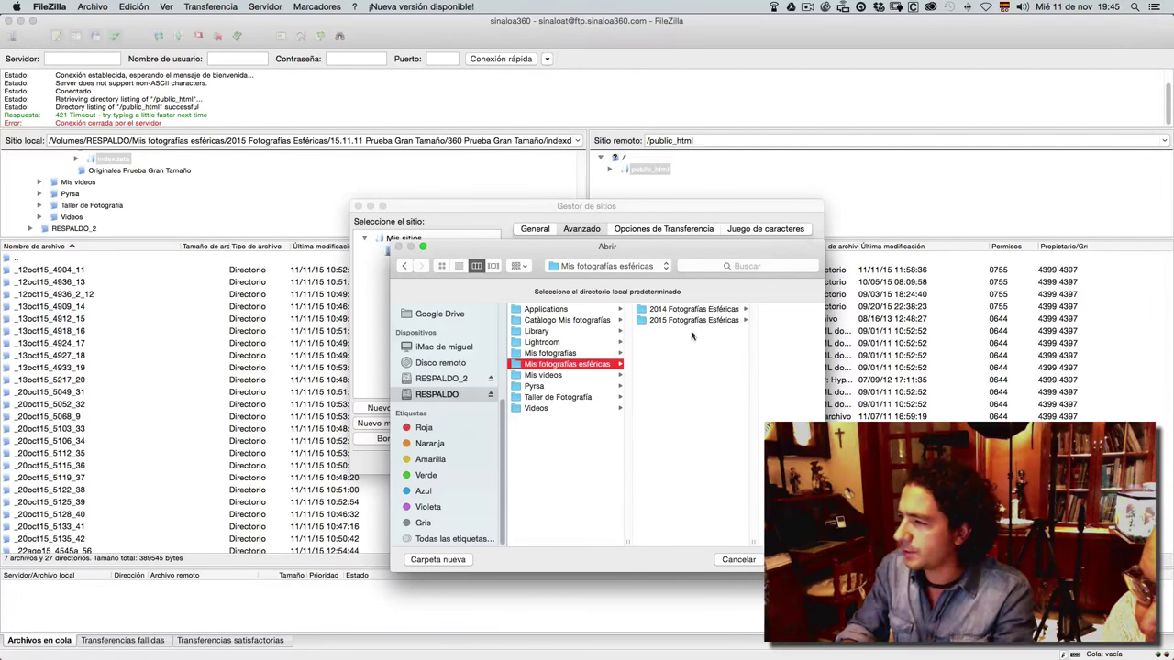
pyautogui.click(704, 321)
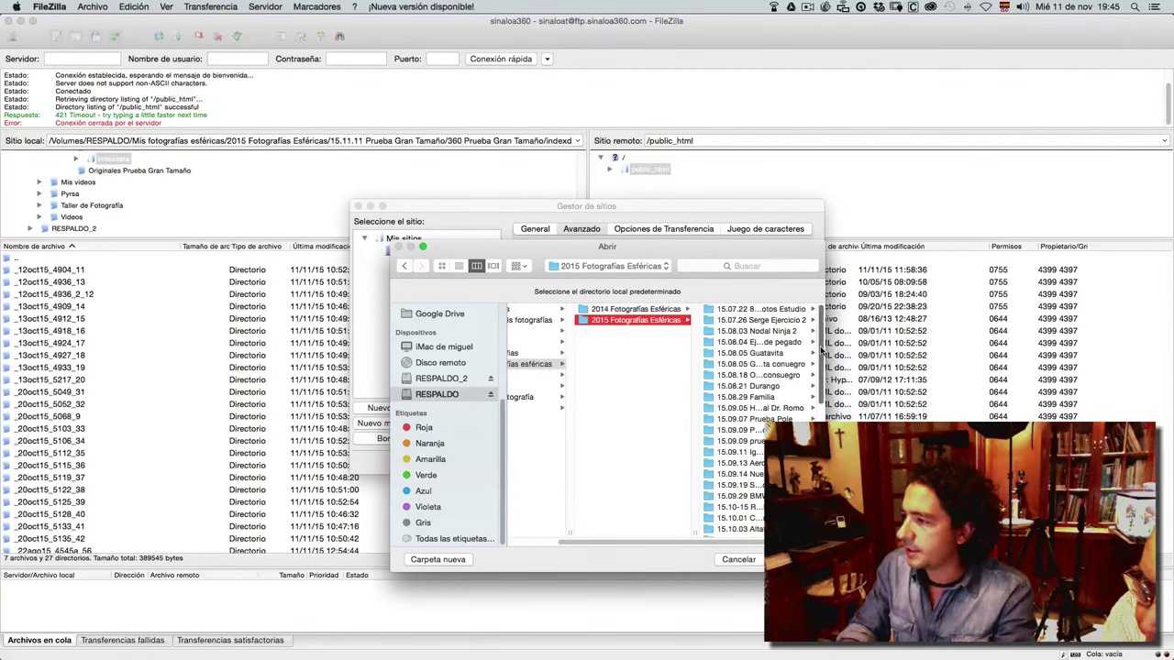
pyautogui.scroll(-5, 761, 385)
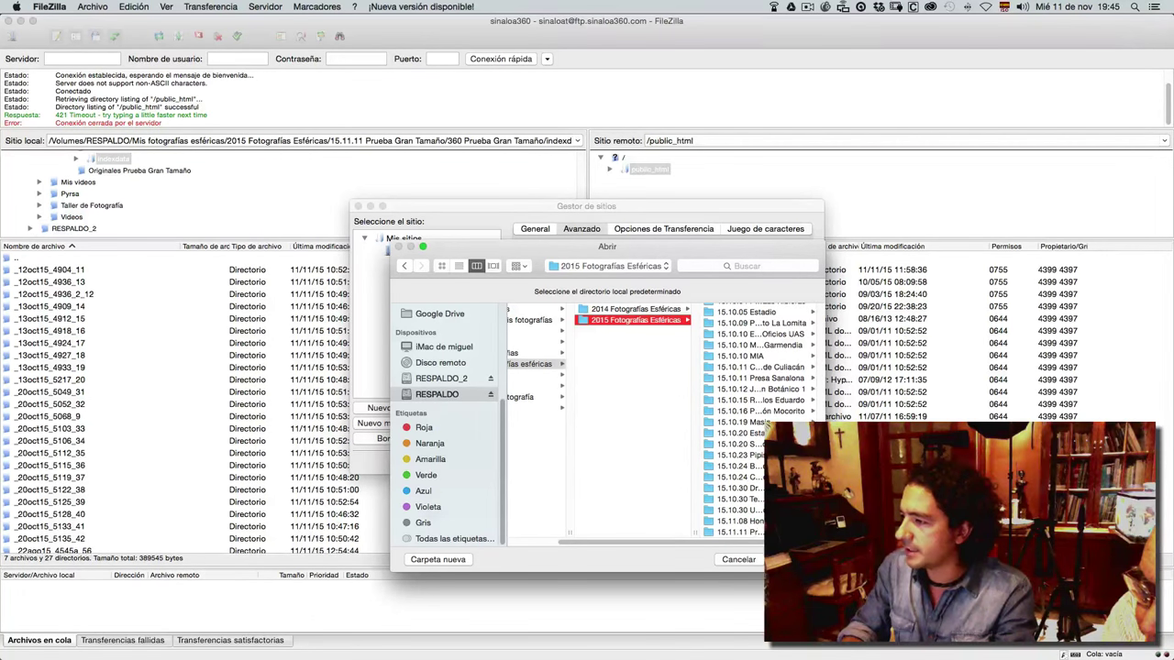
pyautogui.click(733, 531)
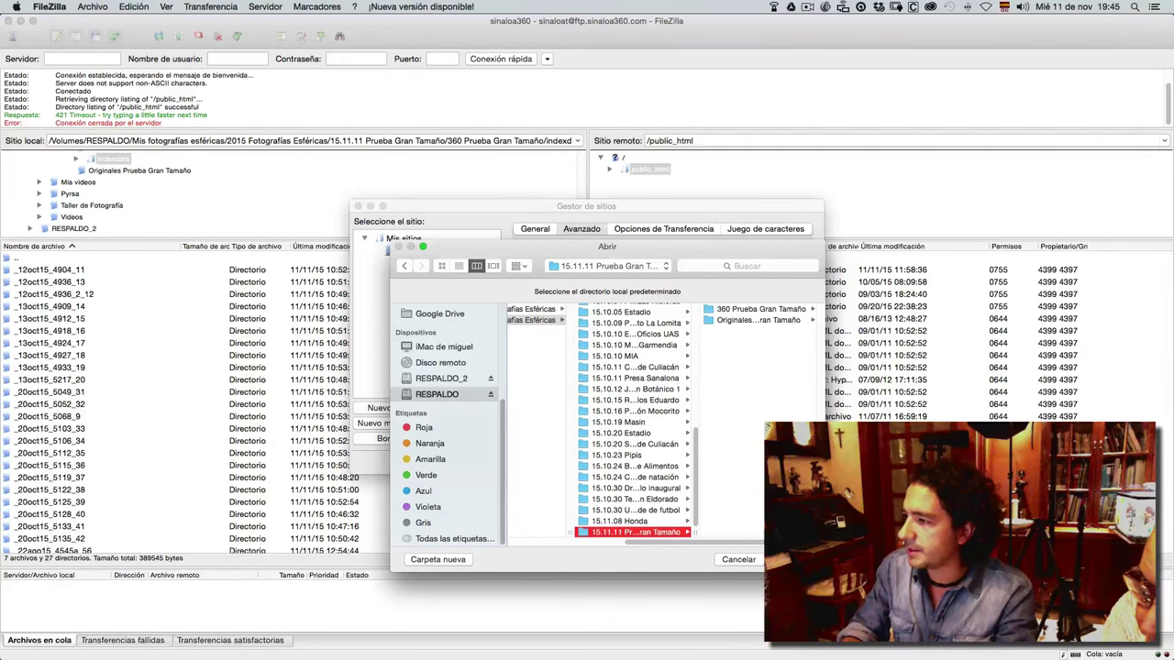
pyautogui.click(787, 310)
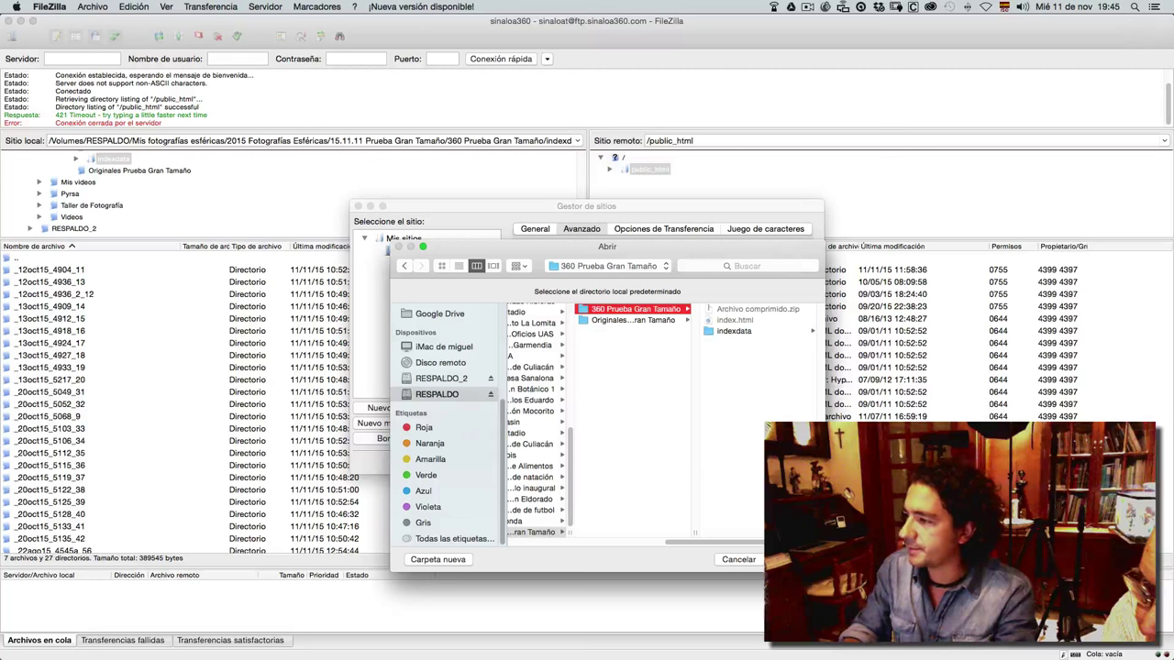
pyautogui.click(798, 559)
# Step: Set sinaloa360's default remote directory to /public_html/360 and connect in the current tab, aborting the previous connection
pyautogui.click(577, 337)
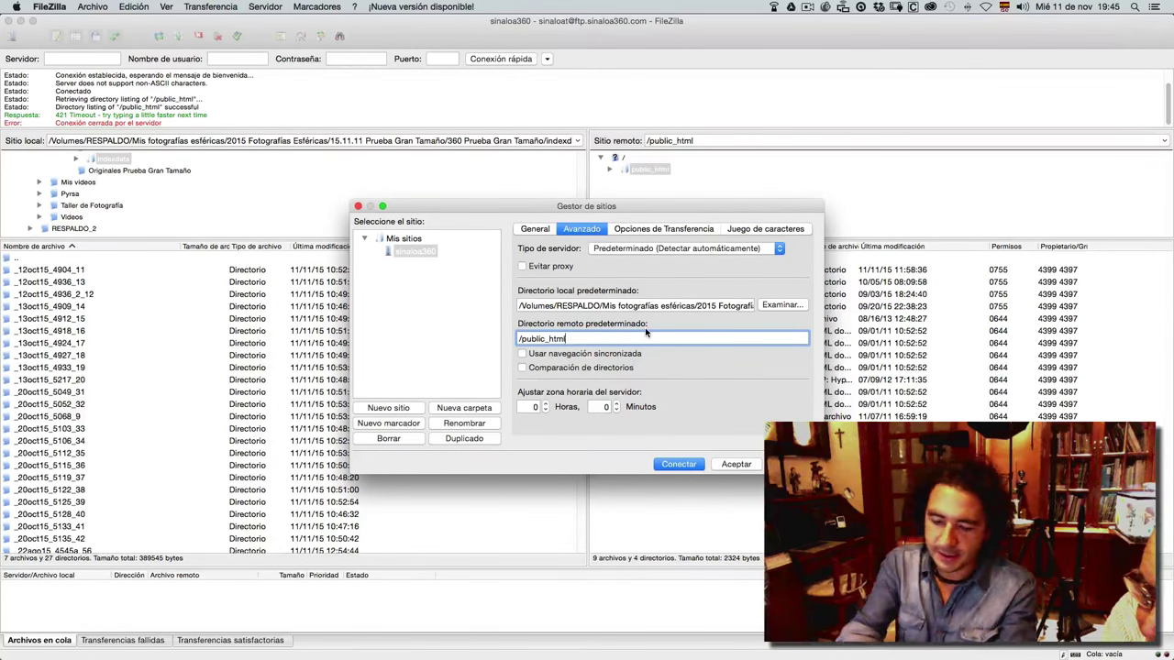
pyautogui.write('/360')
pyautogui.click(685, 466)
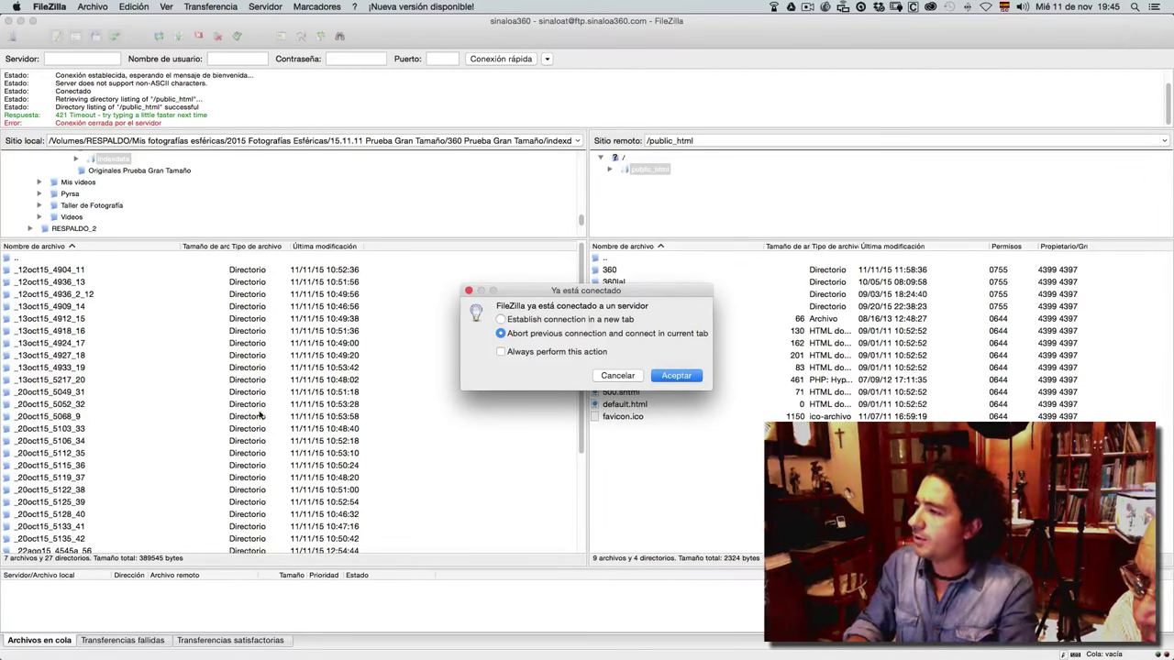
pyautogui.click(676, 376)
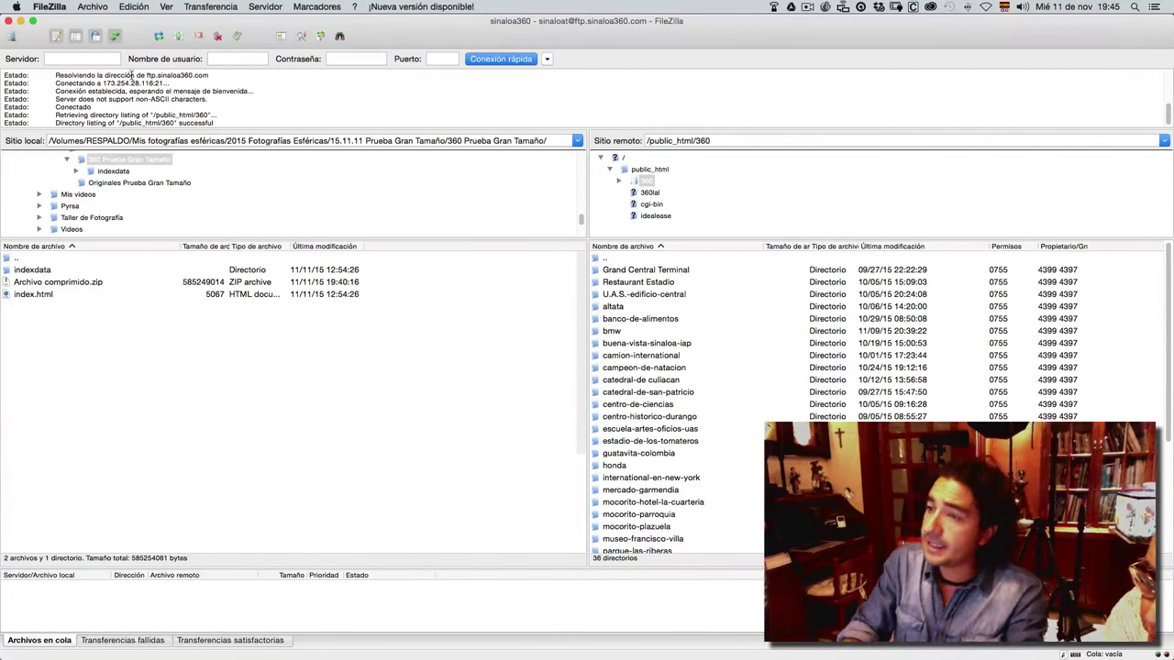
# Step: Examine the connection status messages in the enlarged message log, including the server responses and directory listings
pyautogui.moveTo(95, 82); pyautogui.dragTo(163, 107)
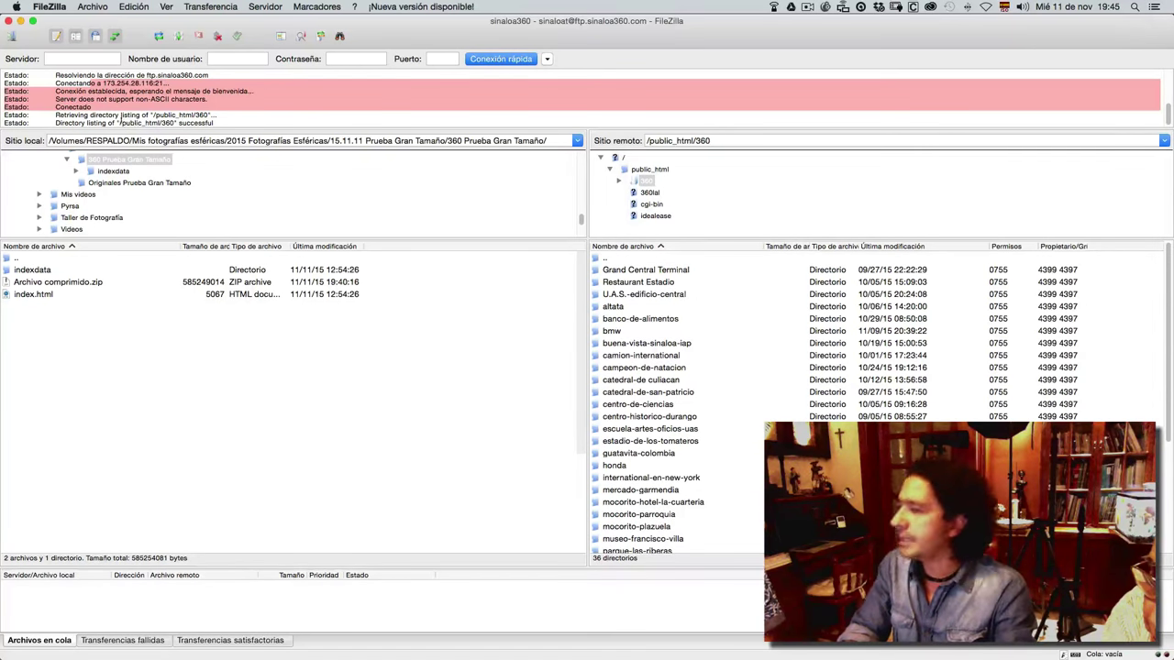
pyautogui.click(128, 112)
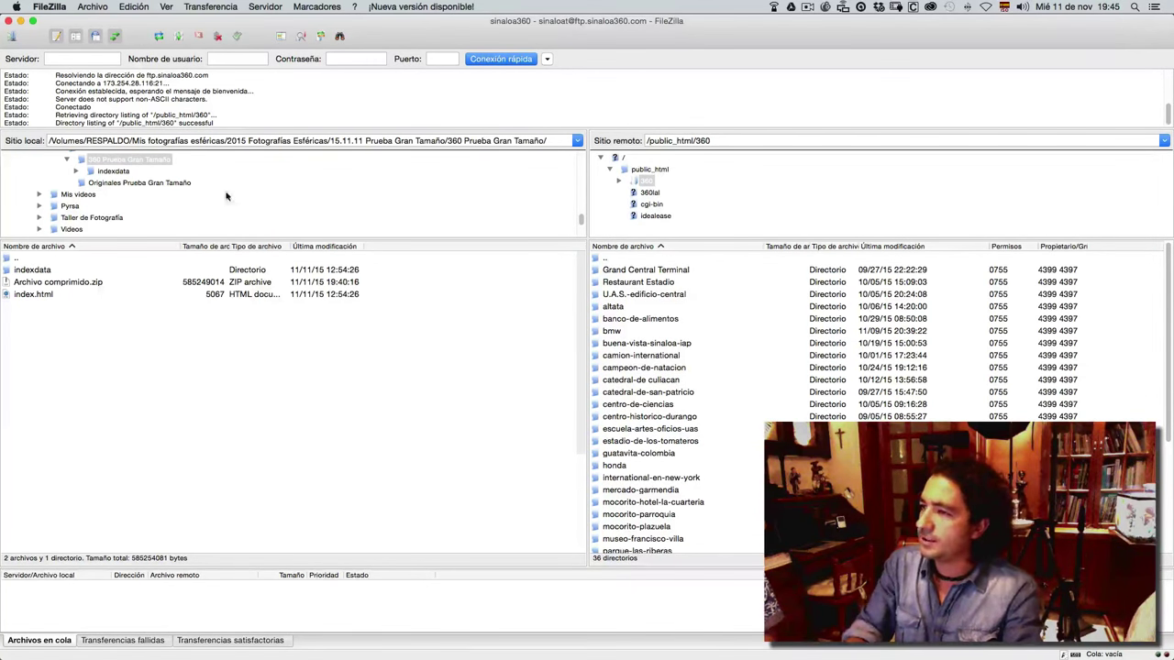
pyautogui.moveTo(542, 131); pyautogui.dragTo(541, 315)
pyautogui.moveTo(218, 202); pyautogui.dragTo(6, 131)
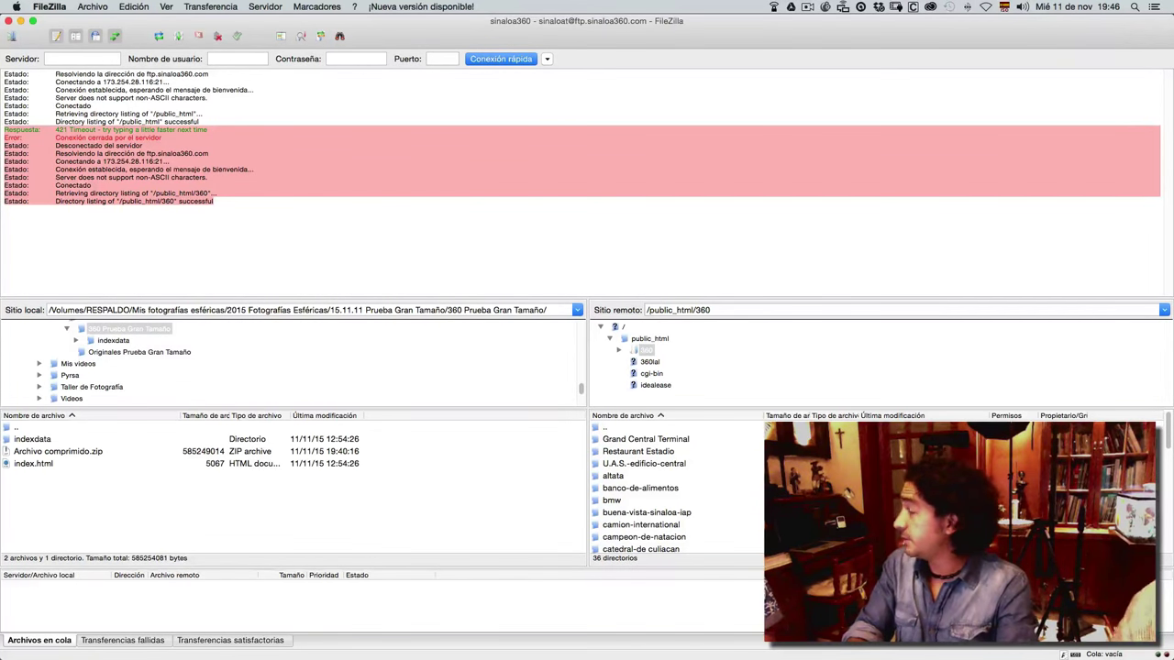
pyautogui.click(218, 205)
pyautogui.moveTo(218, 205); pyautogui.dragTo(81, 74)
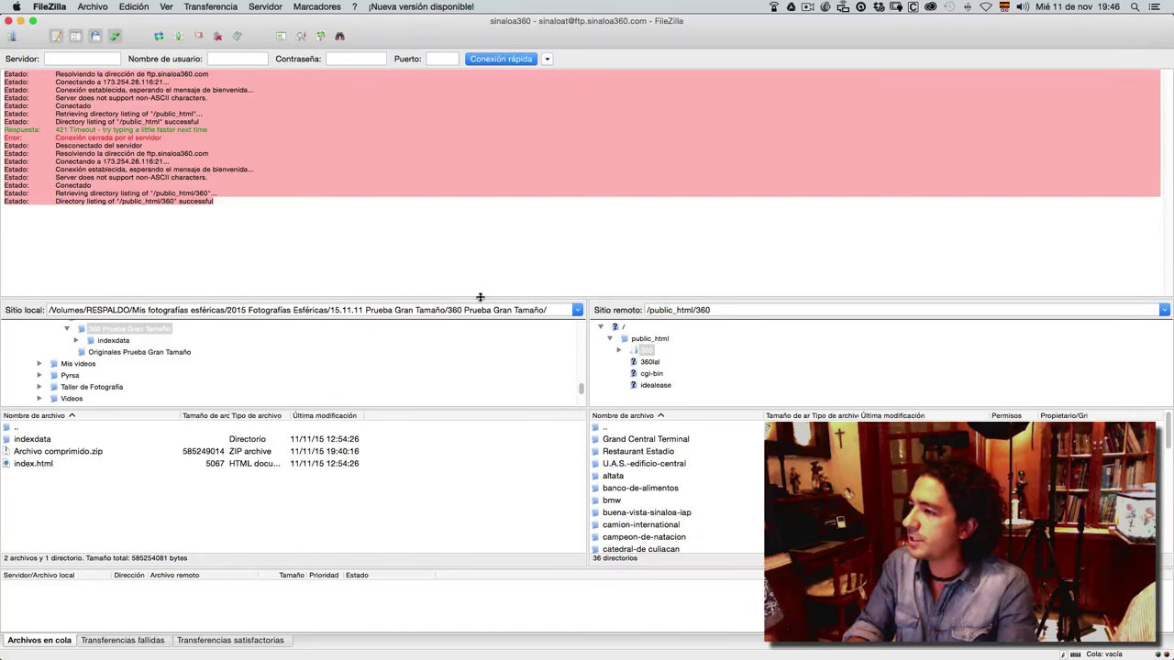
pyautogui.moveTo(482, 299); pyautogui.dragTo(521, 171)
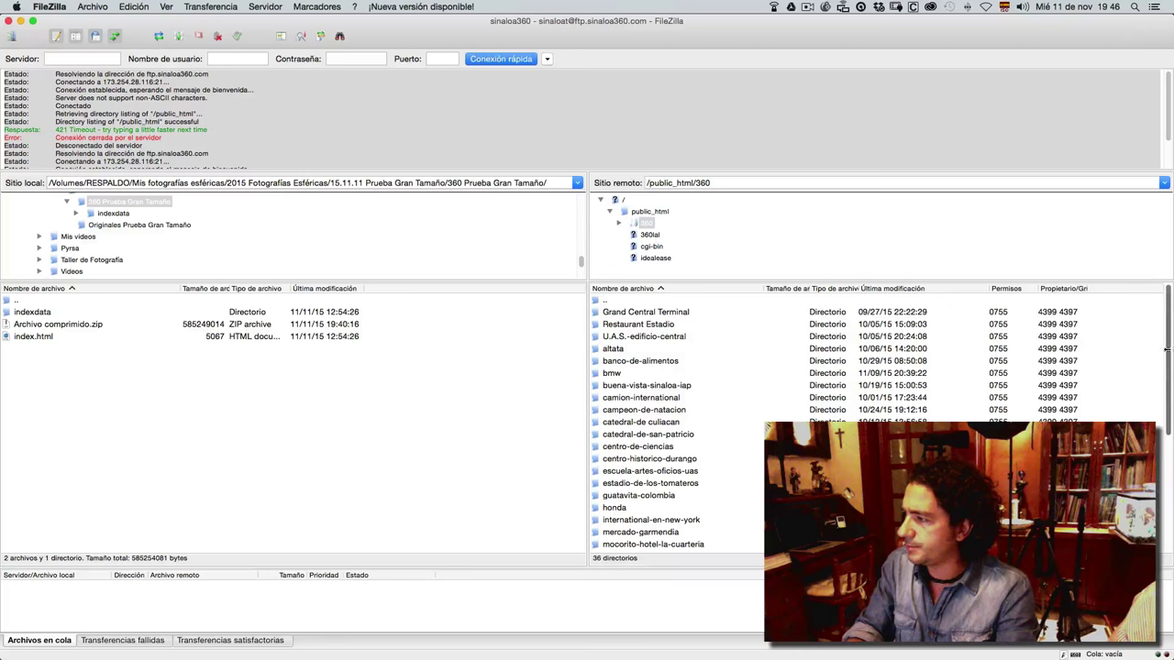
# Step: Create a directory named "prueba" inside /public_html/360 on the remote server
pyautogui.scroll(-5, 1167, 350)
pyautogui.scroll(5, 1168, 350)
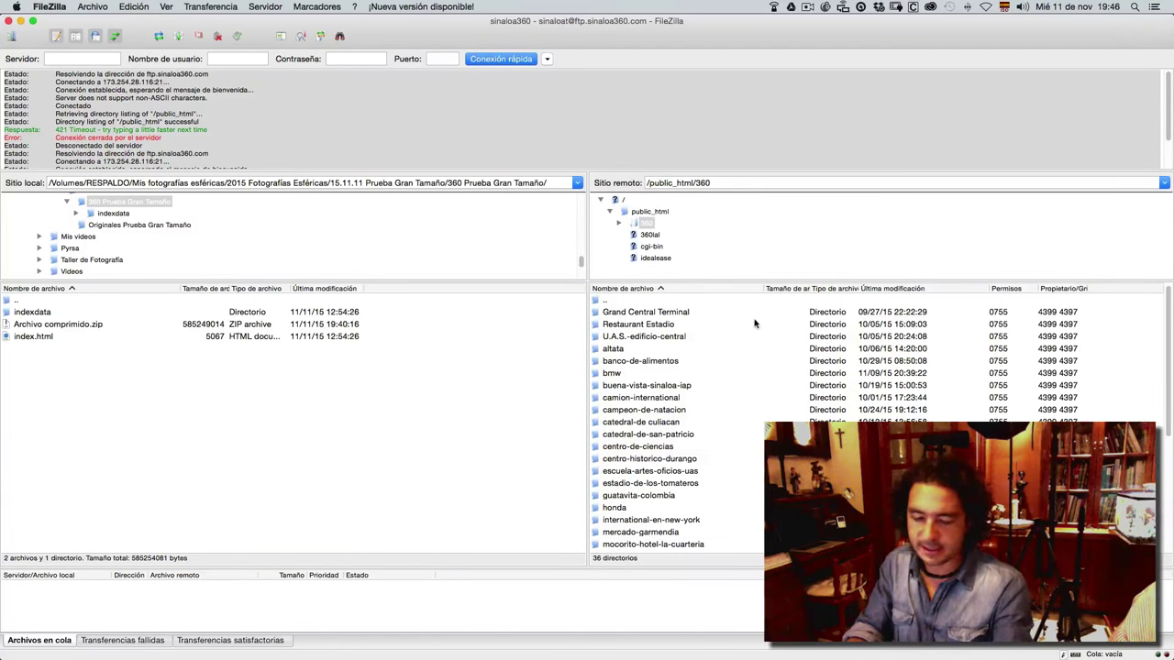
pyautogui.rightClick(721, 303)
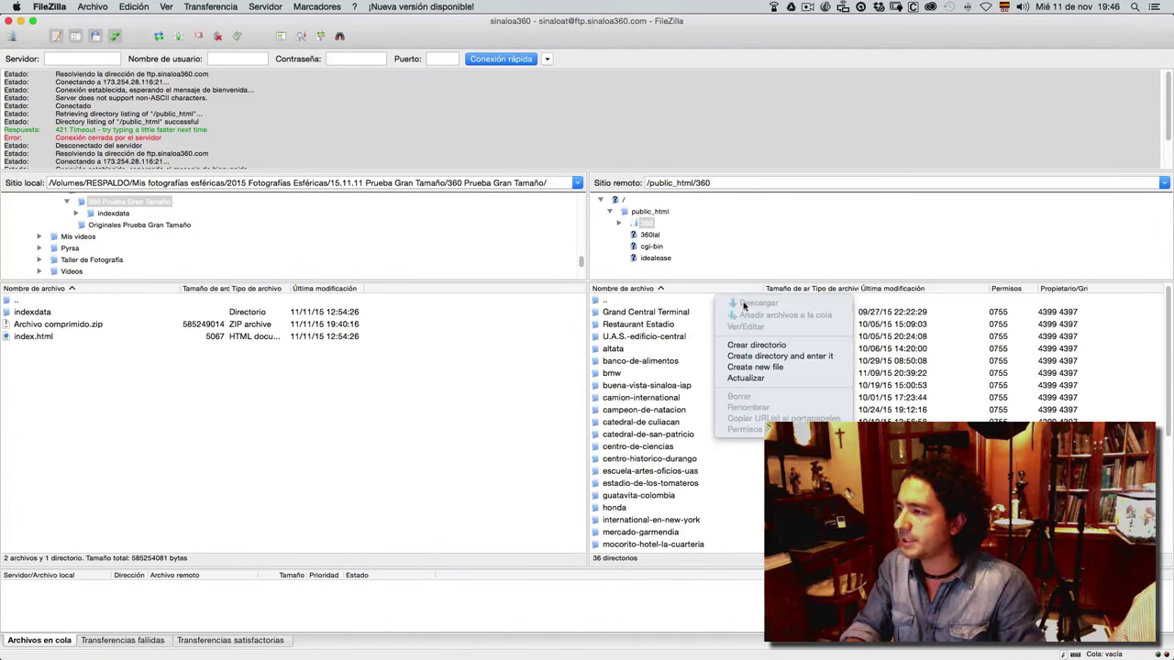
pyautogui.click(752, 345)
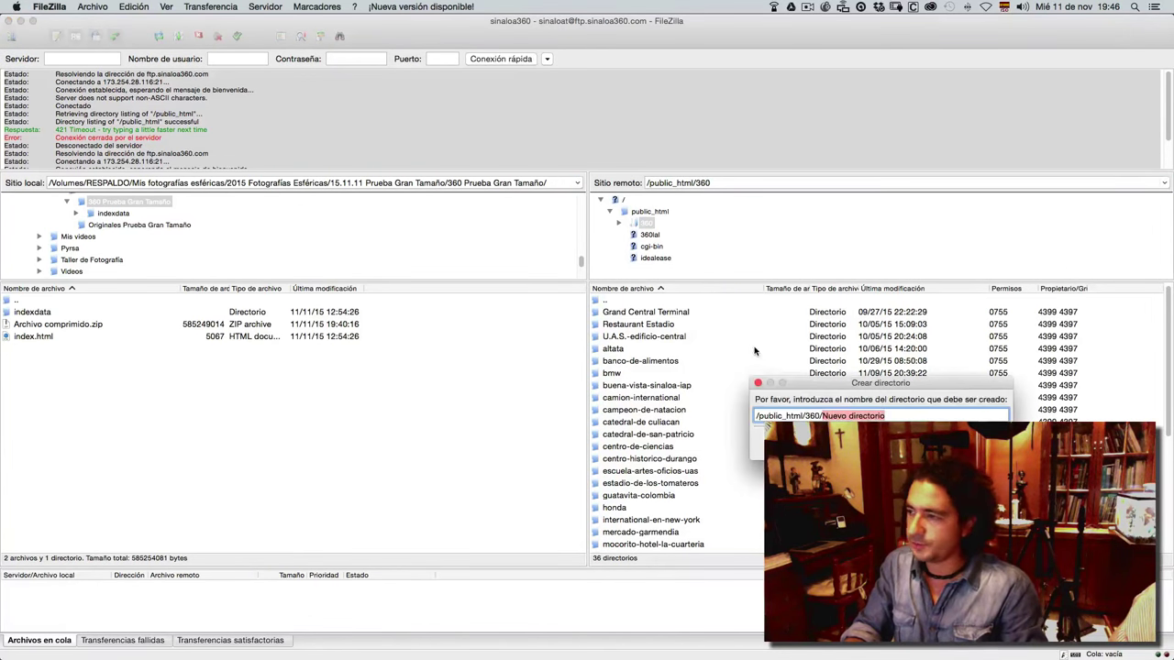
pyautogui.write('prueba')
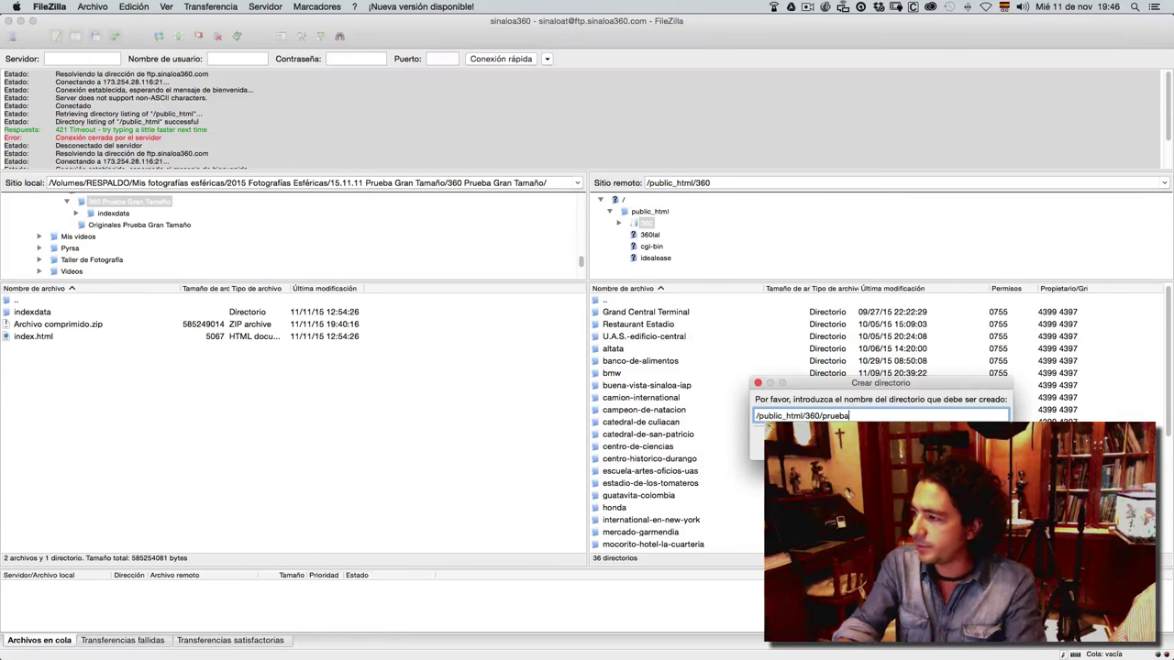
pyautogui.press('Return')
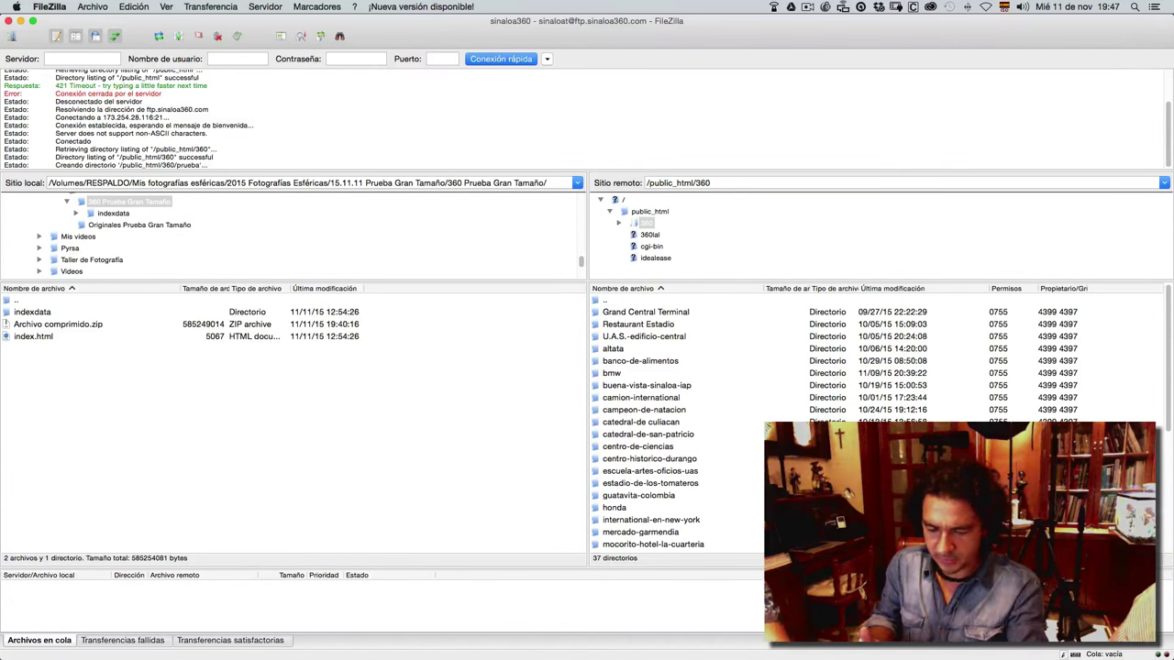
# Step: Open the remote prueba directory and upload Archivo comprimido.zip from the local folder into it
pyautogui.scroll(-6, 748, 424)
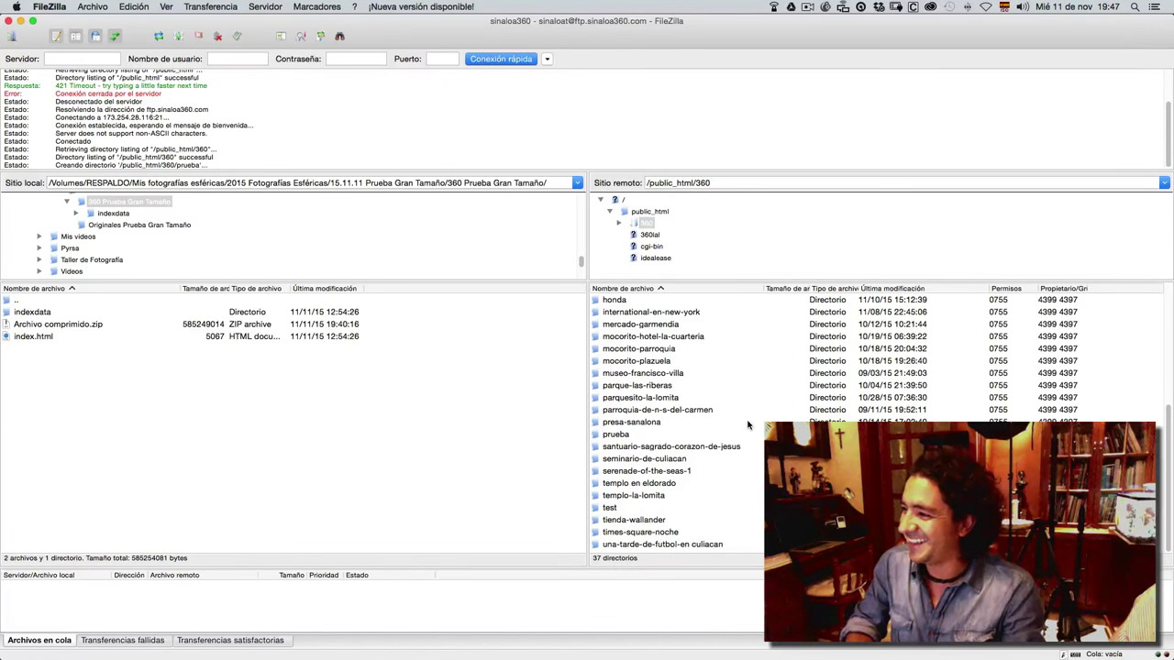
pyautogui.doubleClick(601, 436)
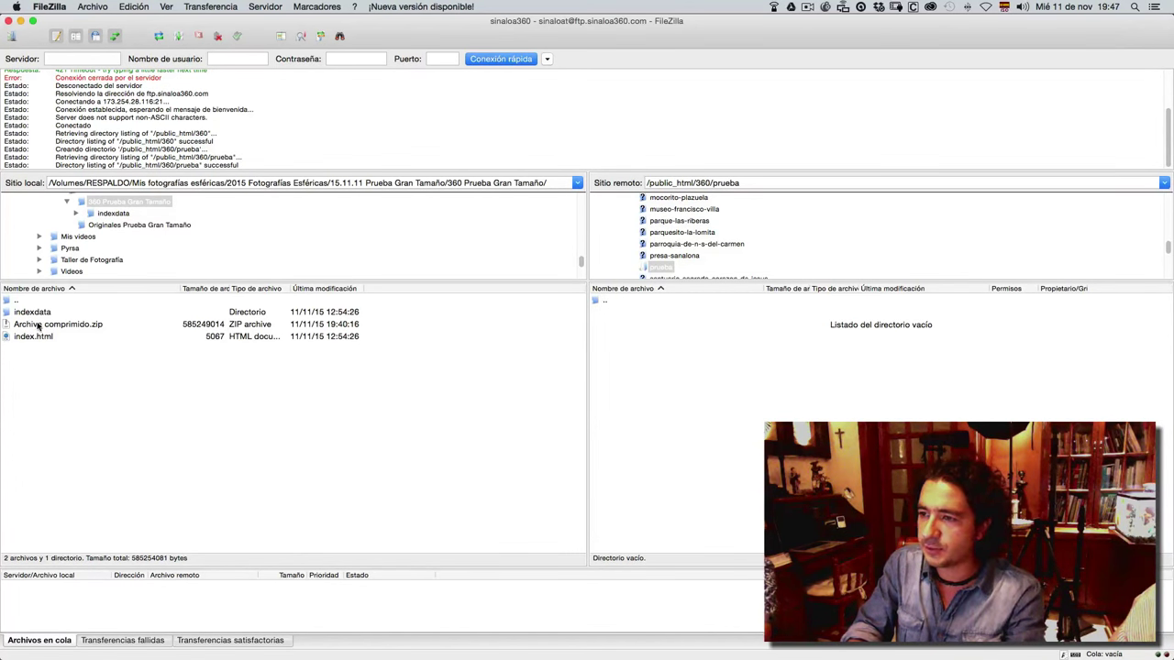
pyautogui.click(123, 328)
pyautogui.moveTo(617, 369); pyautogui.dragTo(681, 398)
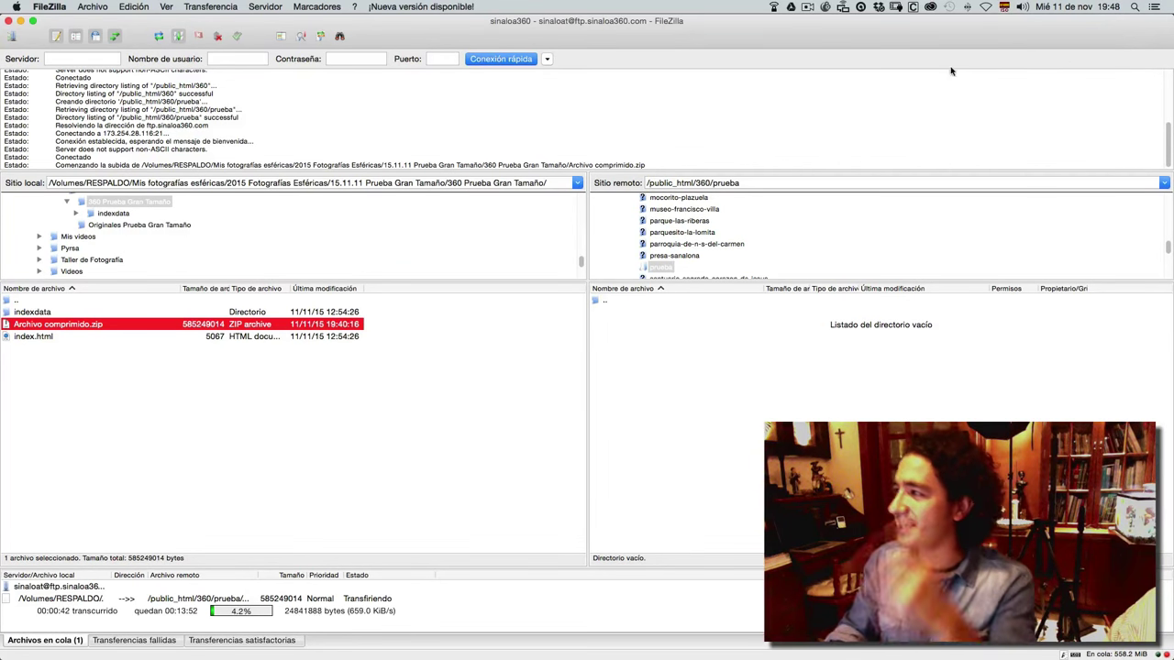
pyautogui.click(805, 7)
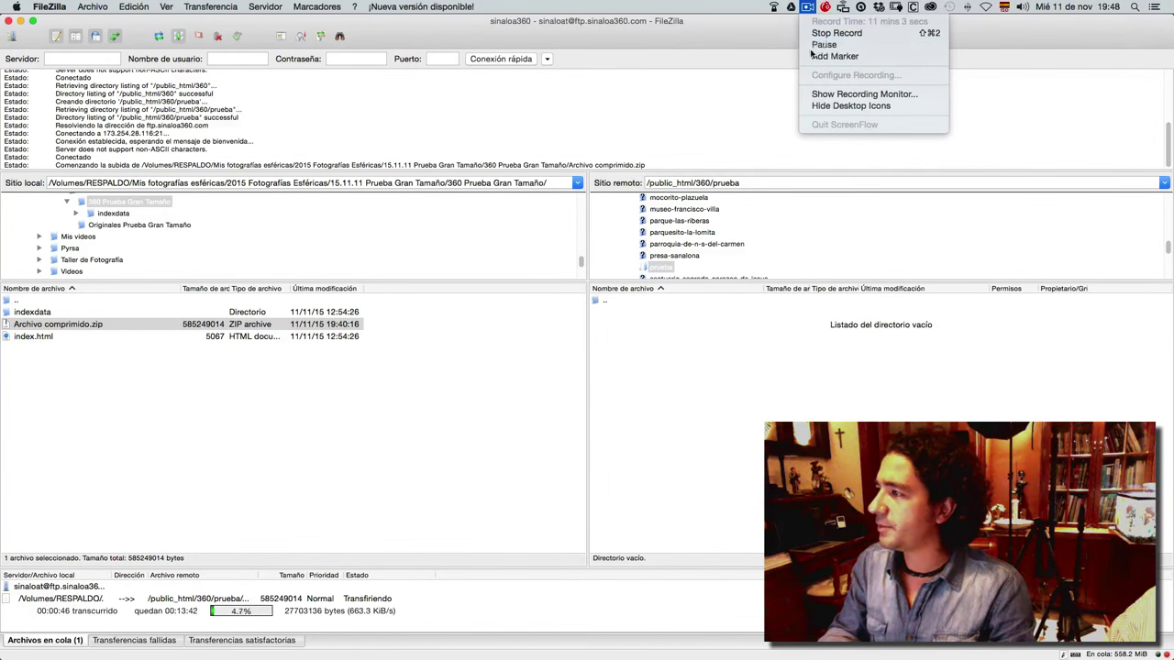
pyautogui.click(823, 44)
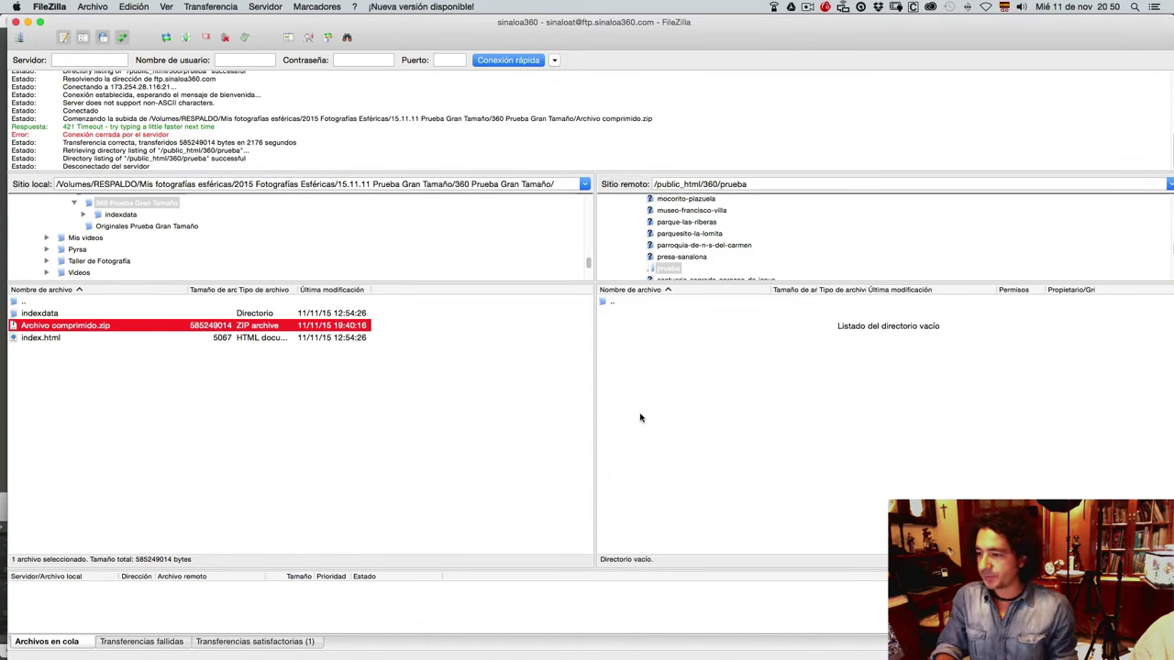
# Step: Check the completed upload in the list of successful transfers and refresh the remote directory listing
pyautogui.click(252, 643)
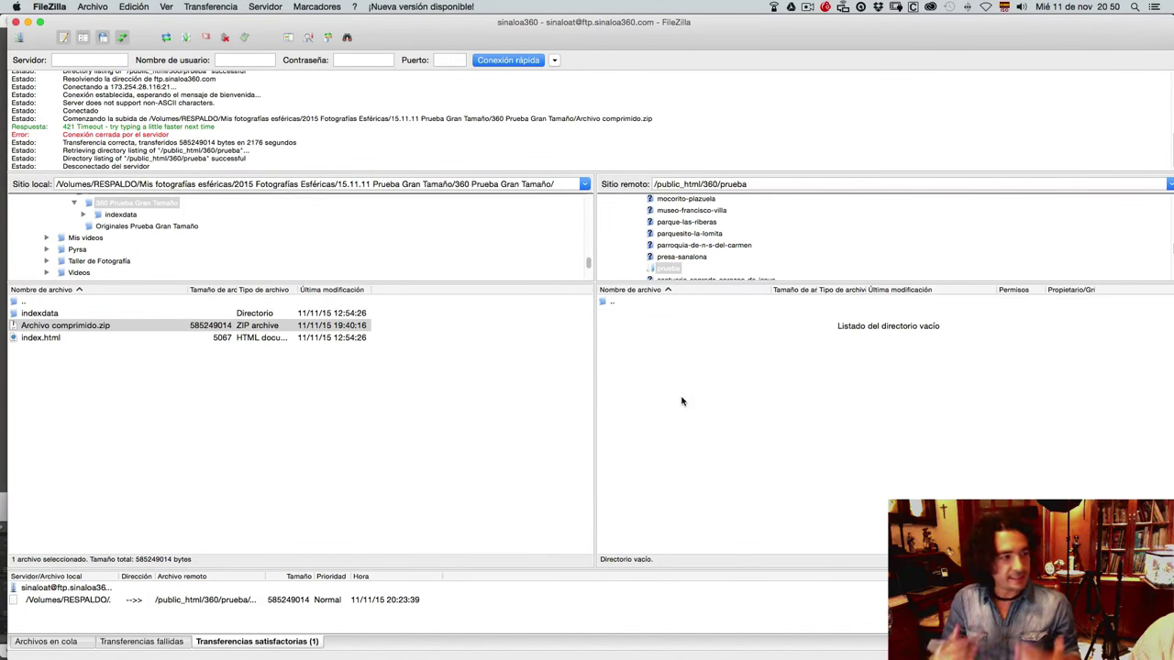
pyautogui.click(178, 42)
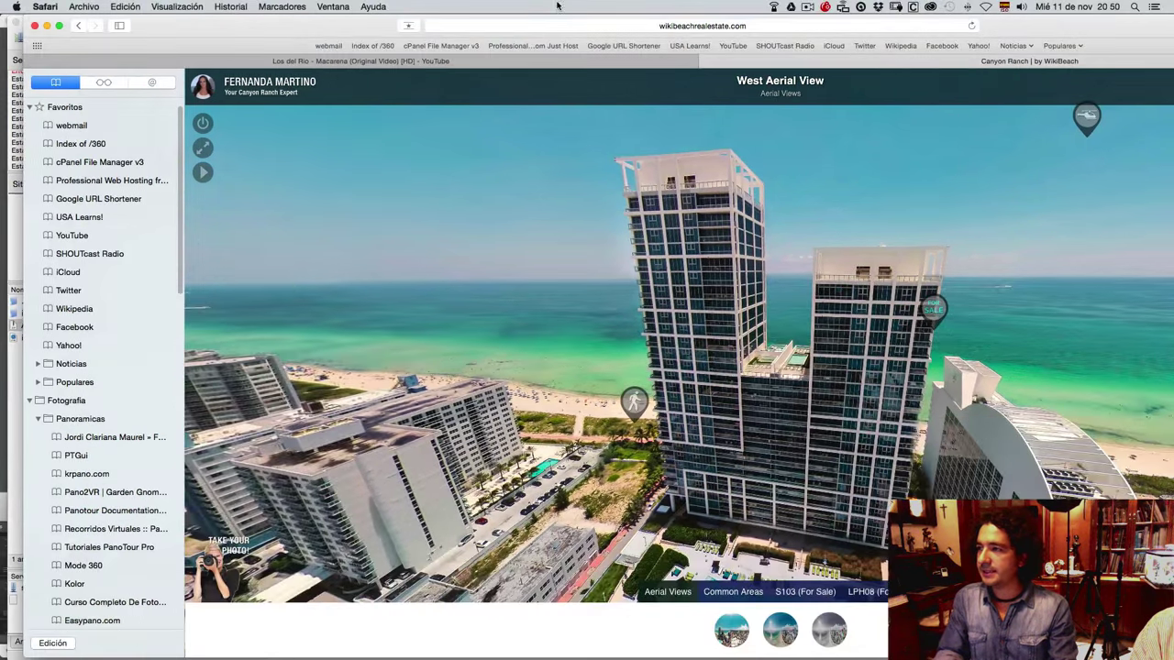
# Step: Switch to Safari, open the cPanel File Manager v3 bookmark and log in to Just Host hosting with the prefilled credentials
pyautogui.click(557, 26)
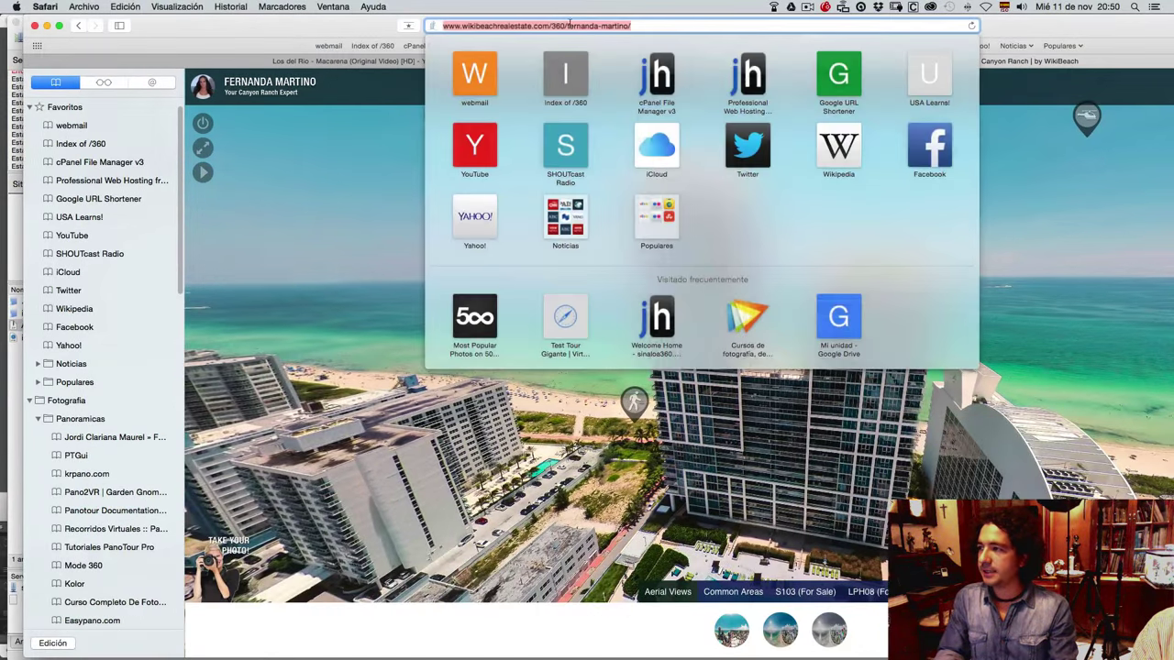
pyautogui.click(92, 167)
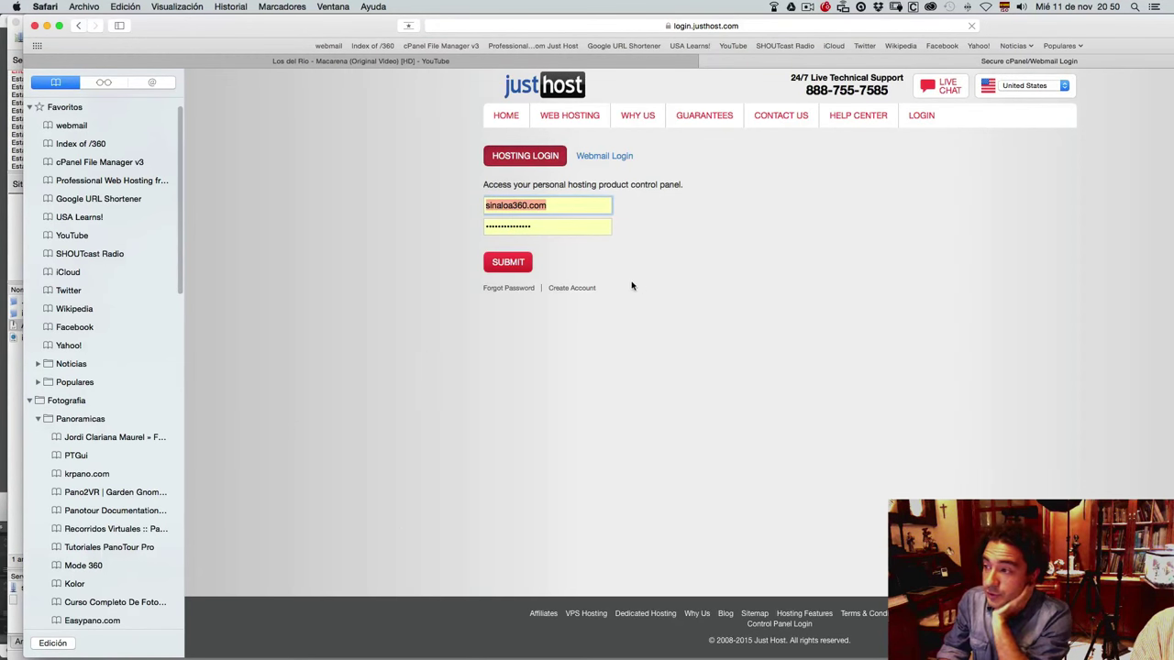
pyautogui.click(510, 263)
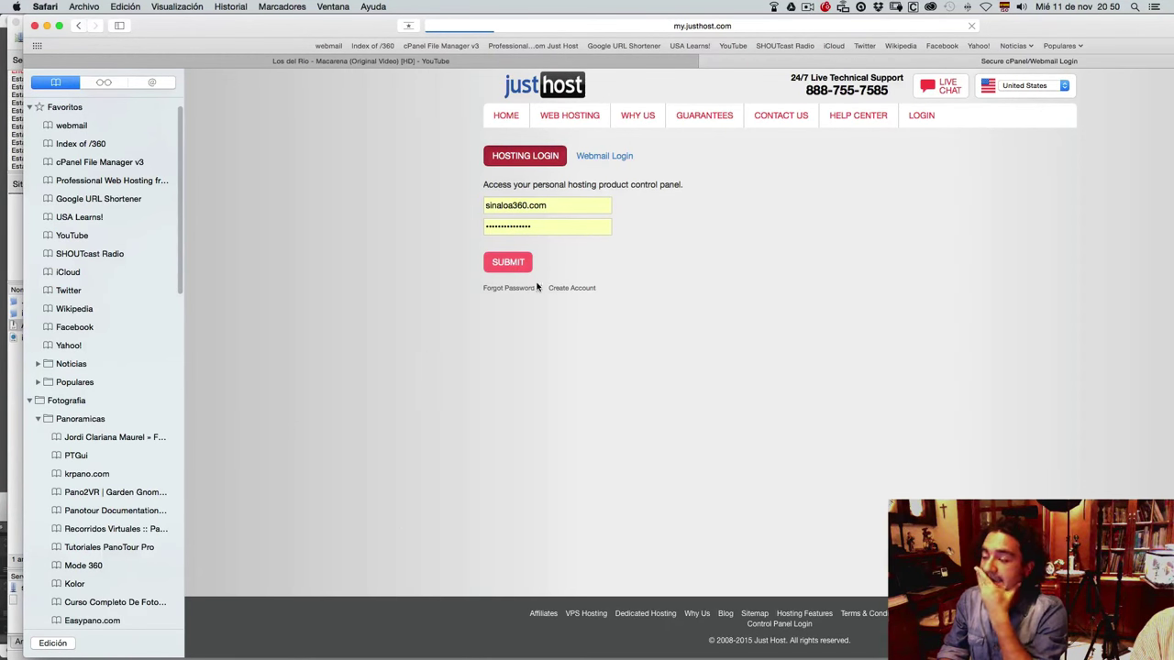
pyautogui.press('super+Tab')
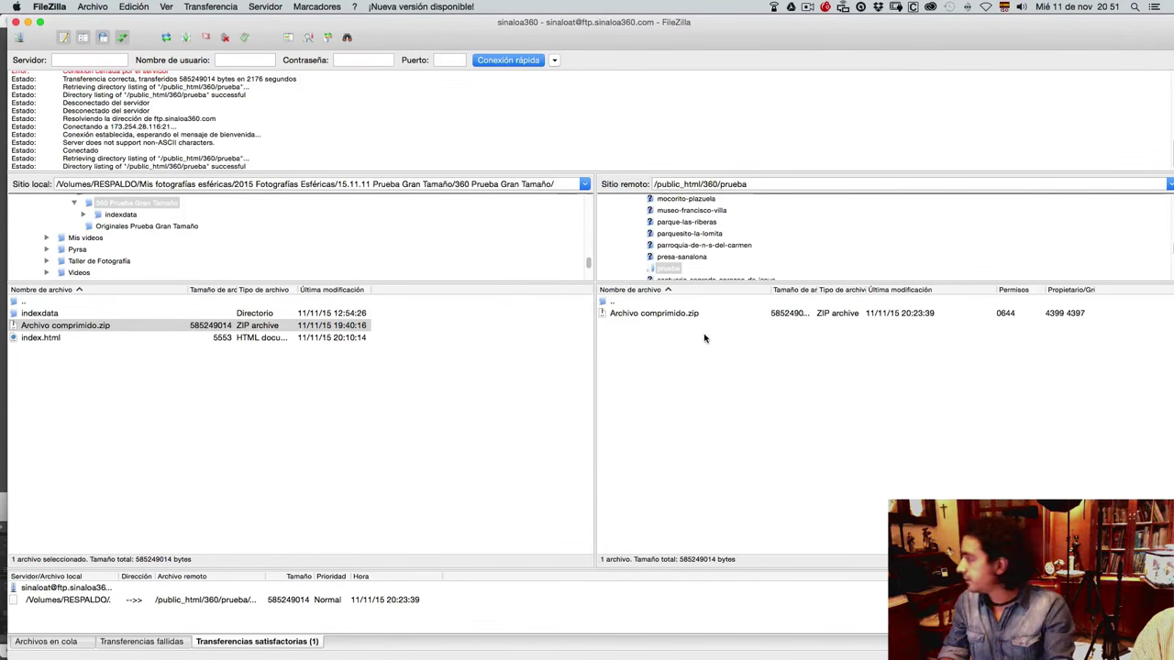
pyautogui.press('super+Tab')
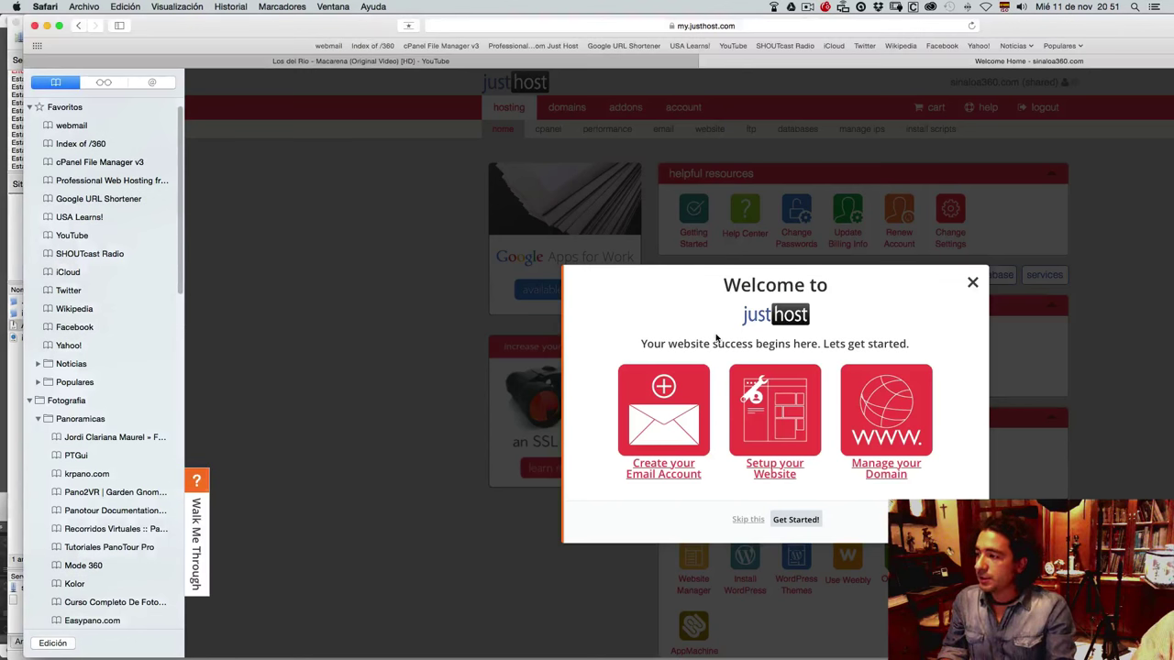
# Step: Dismiss the Just Host welcome dialog and open the hosting account's File Manager
pyautogui.click(973, 282)
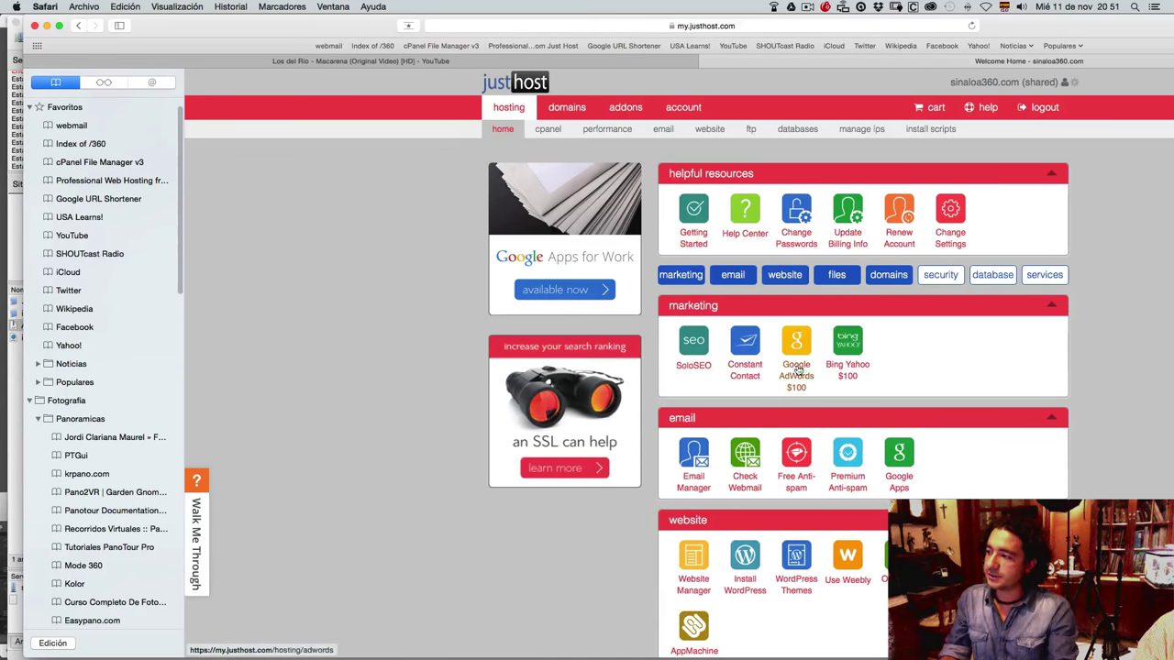
pyautogui.scroll(-5, 747, 449)
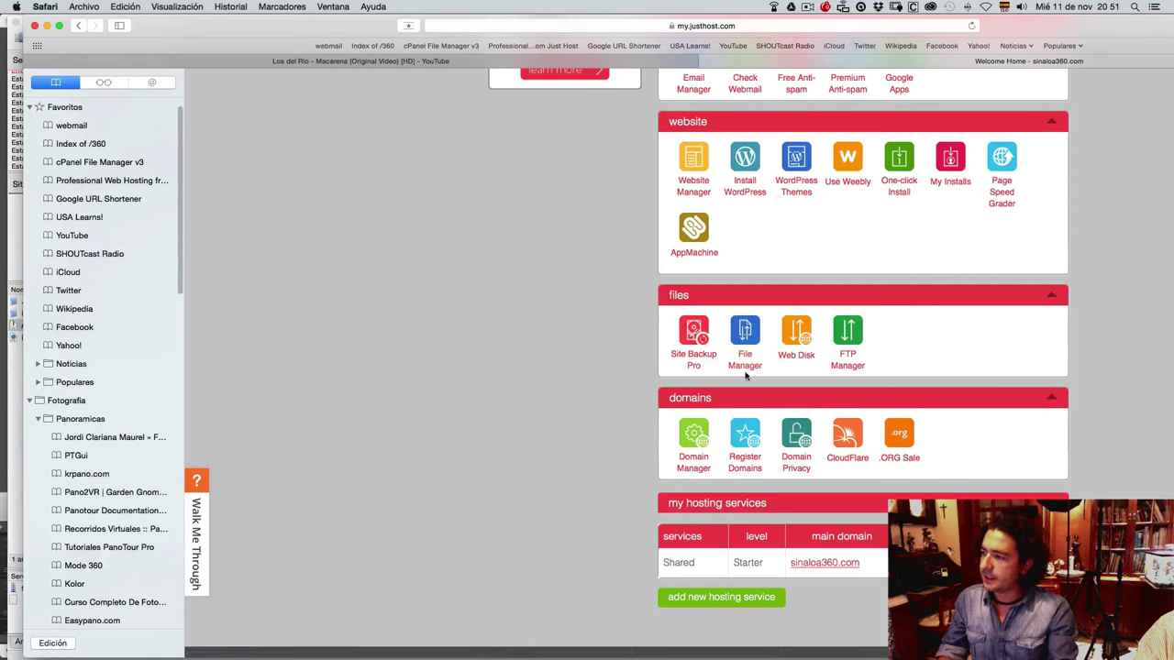
pyautogui.click(745, 366)
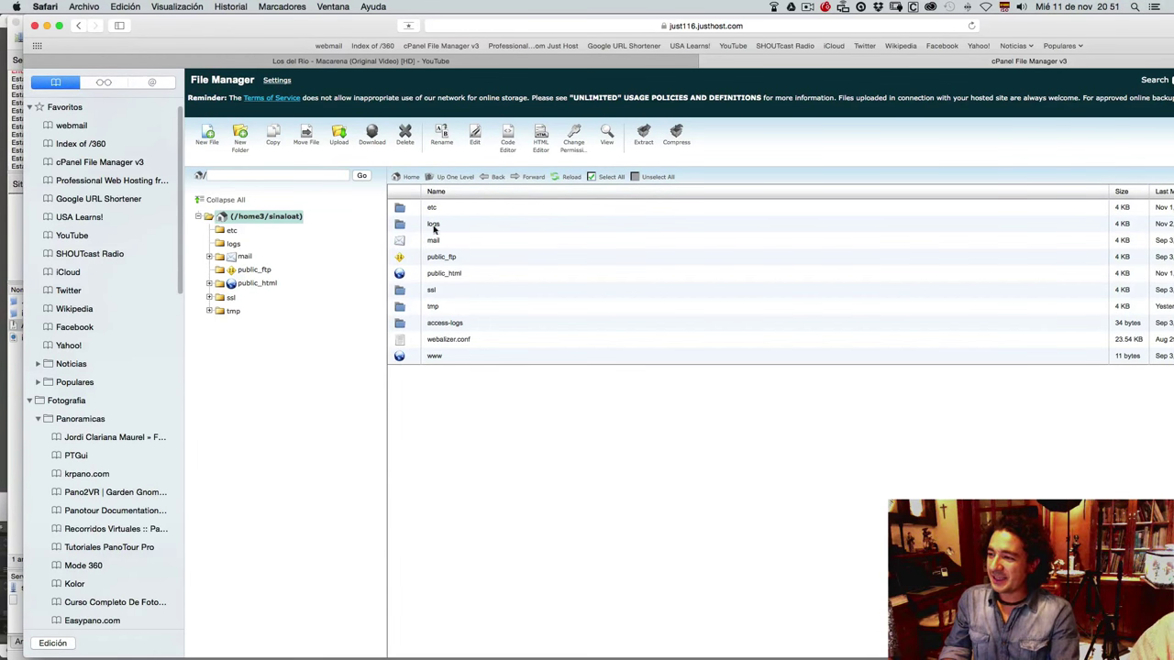
# Step: Navigate through public_html and 360 into the prueba folder on the server
pyautogui.doubleClick(401, 273)
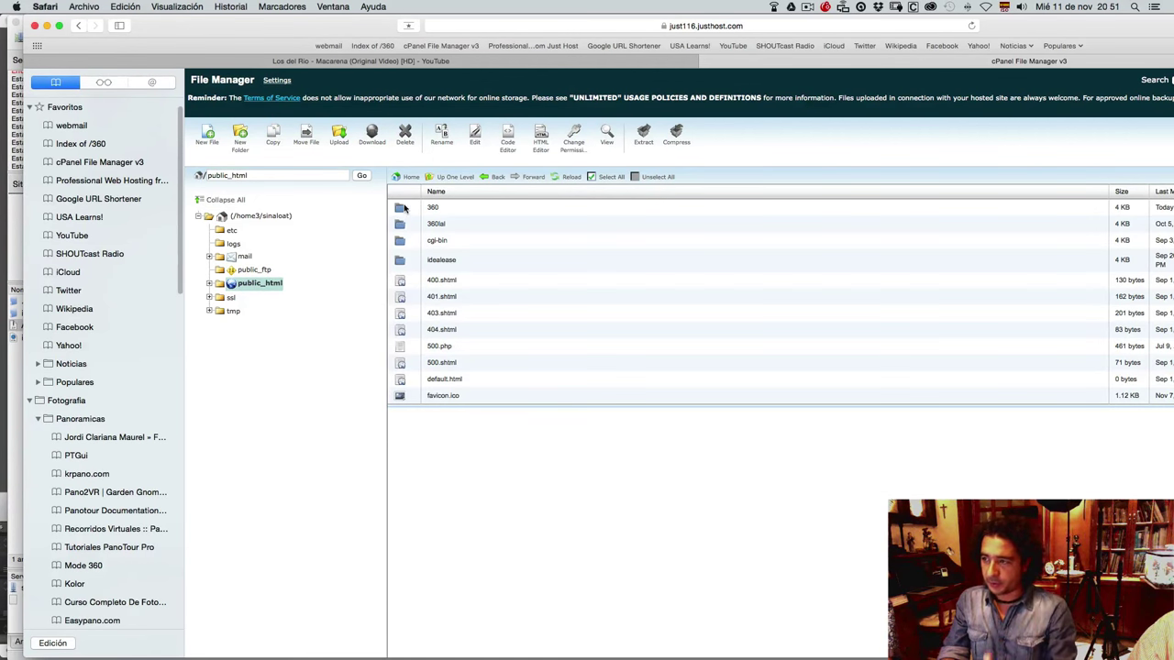
pyautogui.doubleClick(406, 207)
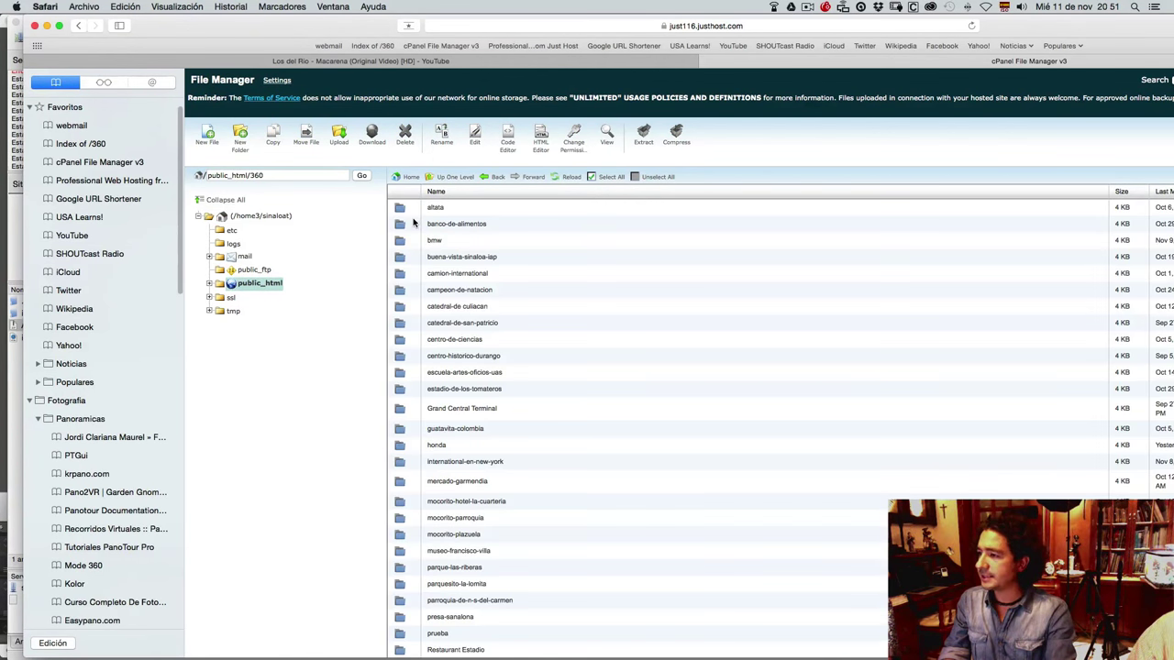
pyautogui.doubleClick(455, 368)
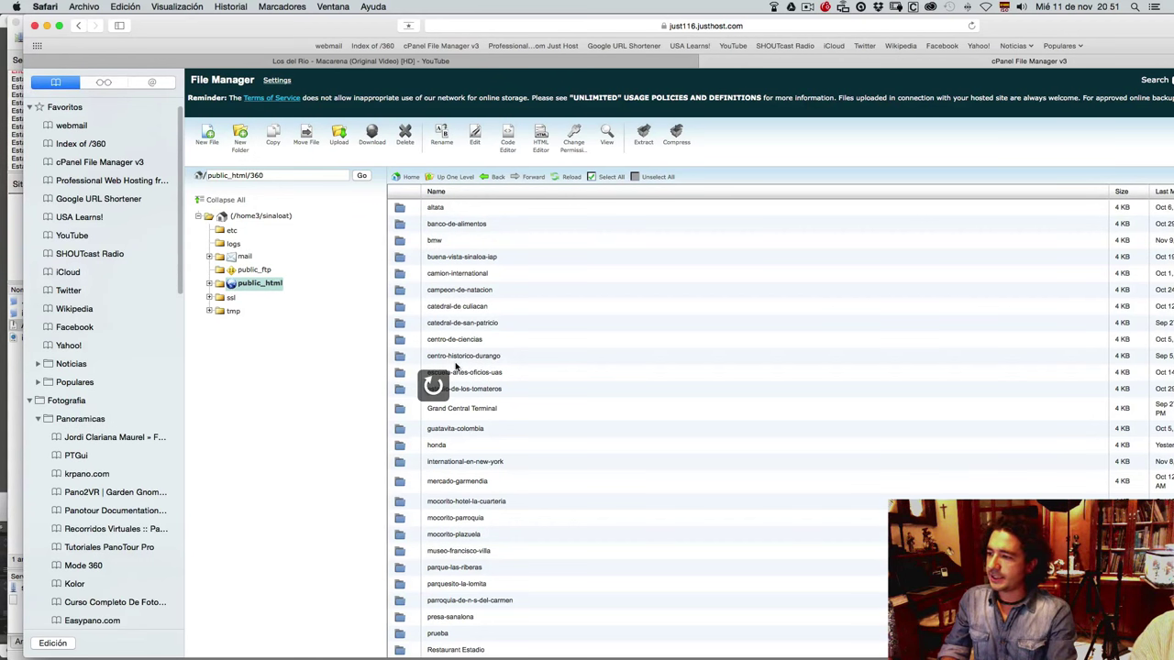
pyautogui.doubleClick(400, 635)
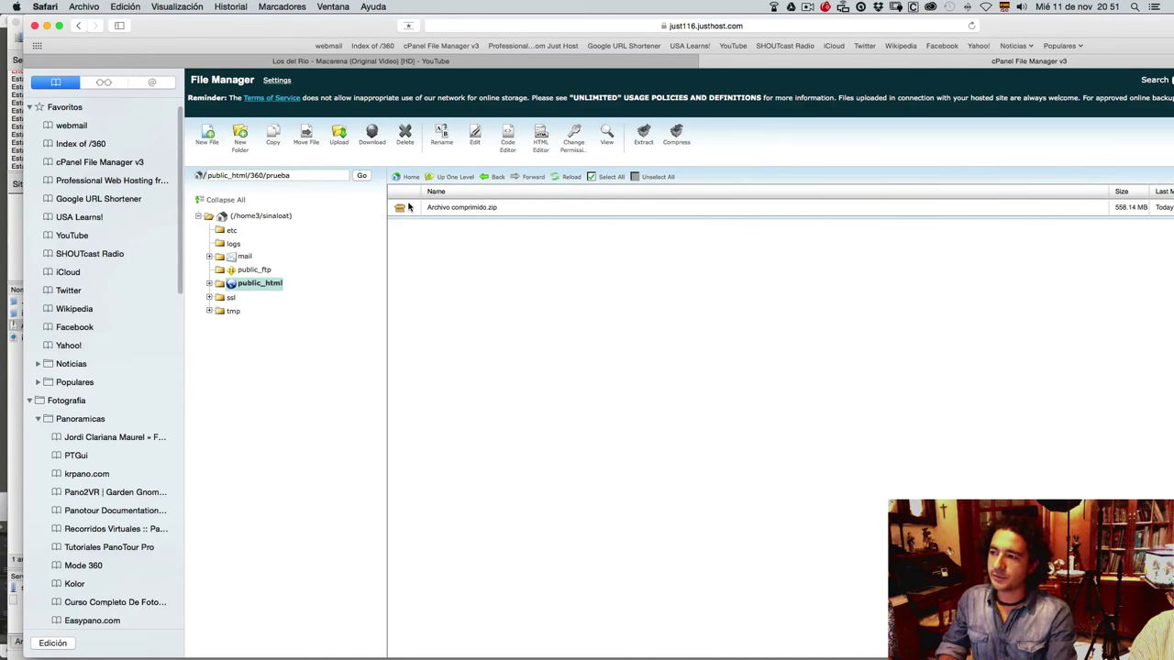
# Step: Extract Archivo comprimido.zip into /public_html/360/prueba and reload the folder listing
pyautogui.click(409, 207)
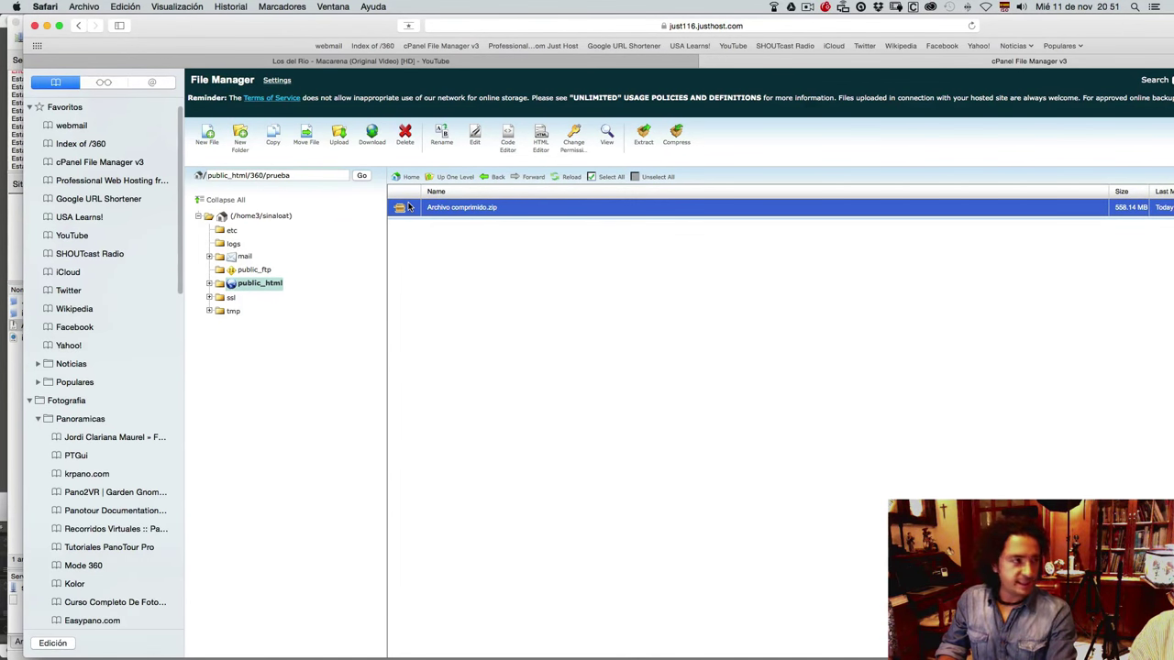
pyautogui.click(644, 143)
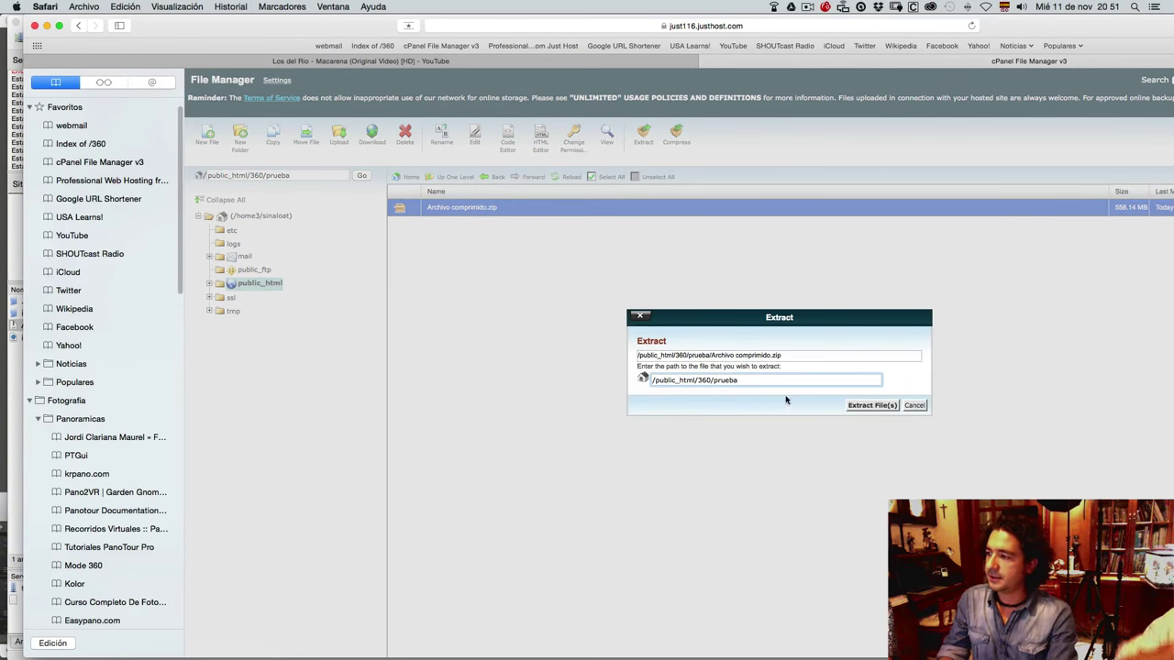
pyautogui.click(872, 407)
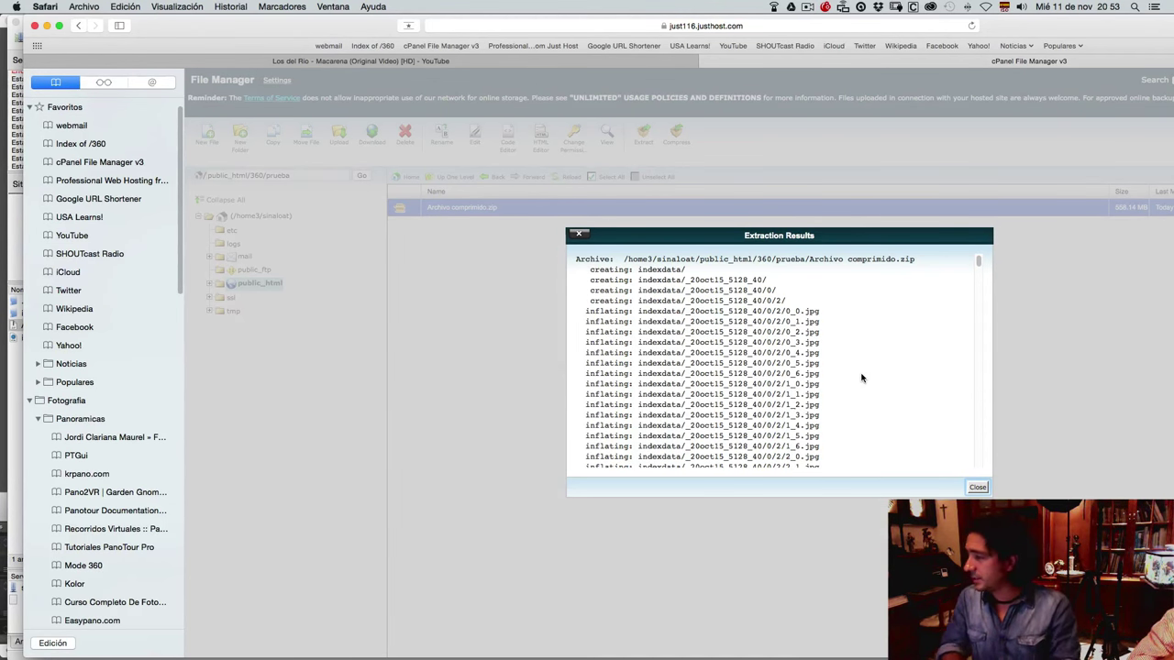
pyautogui.click(977, 487)
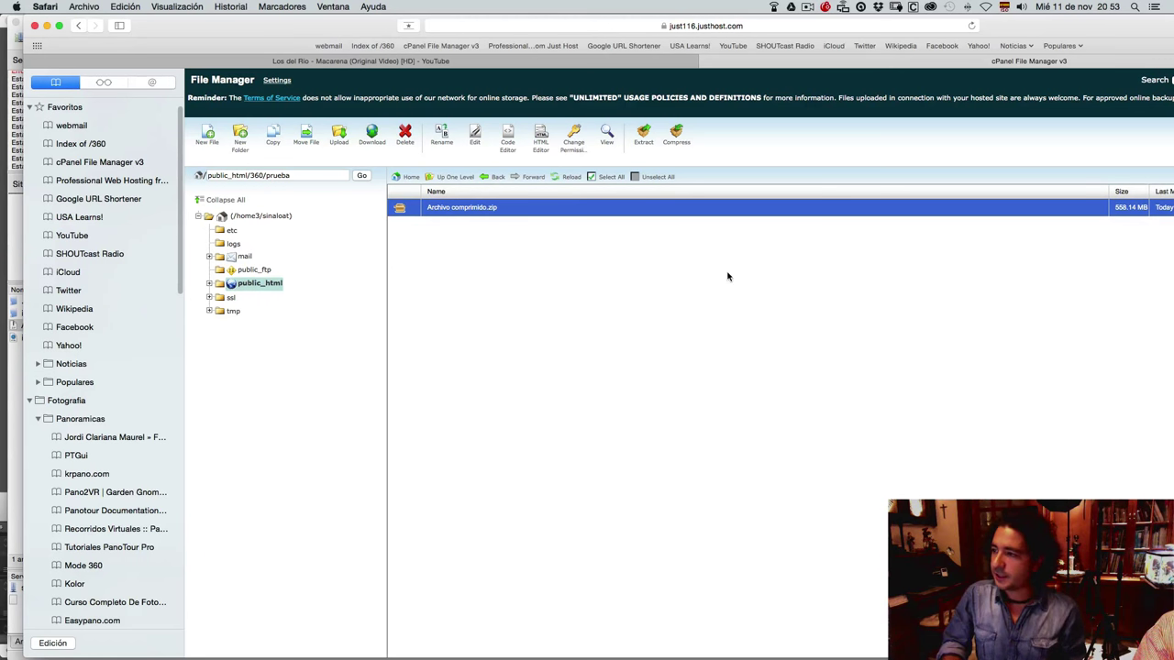
pyautogui.click(570, 177)
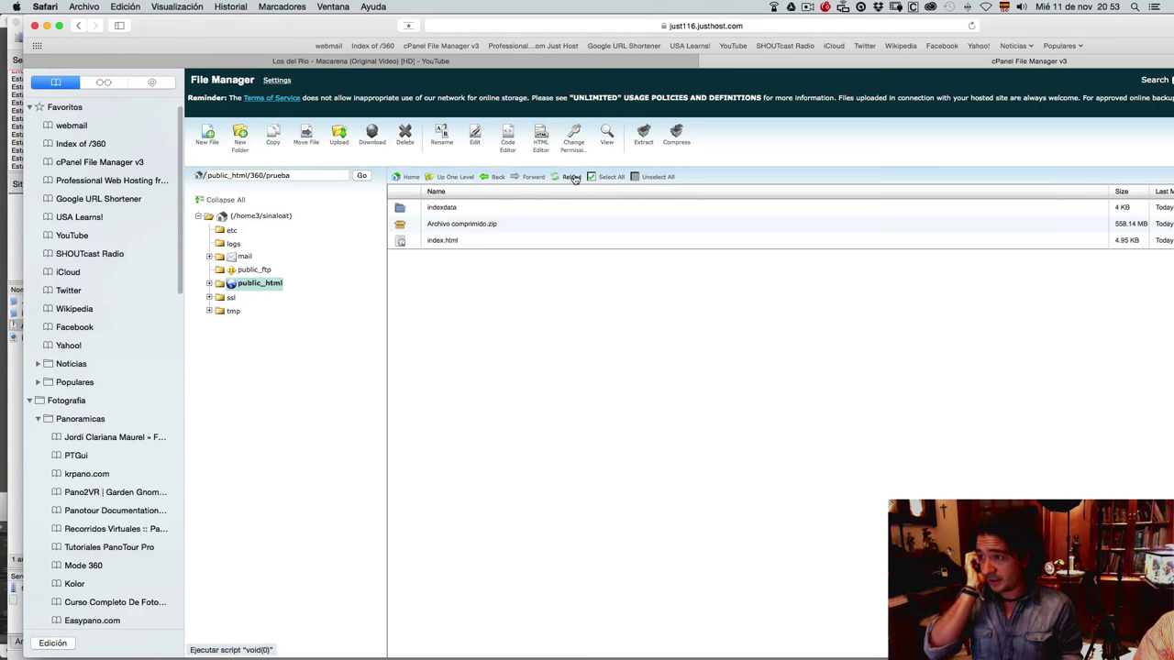
# Step: Delete Archivo comprimido.zip from the prueba folder, keeping the extracted indexdata folder and index.html
pyautogui.click(404, 243)
pyautogui.click(416, 210)
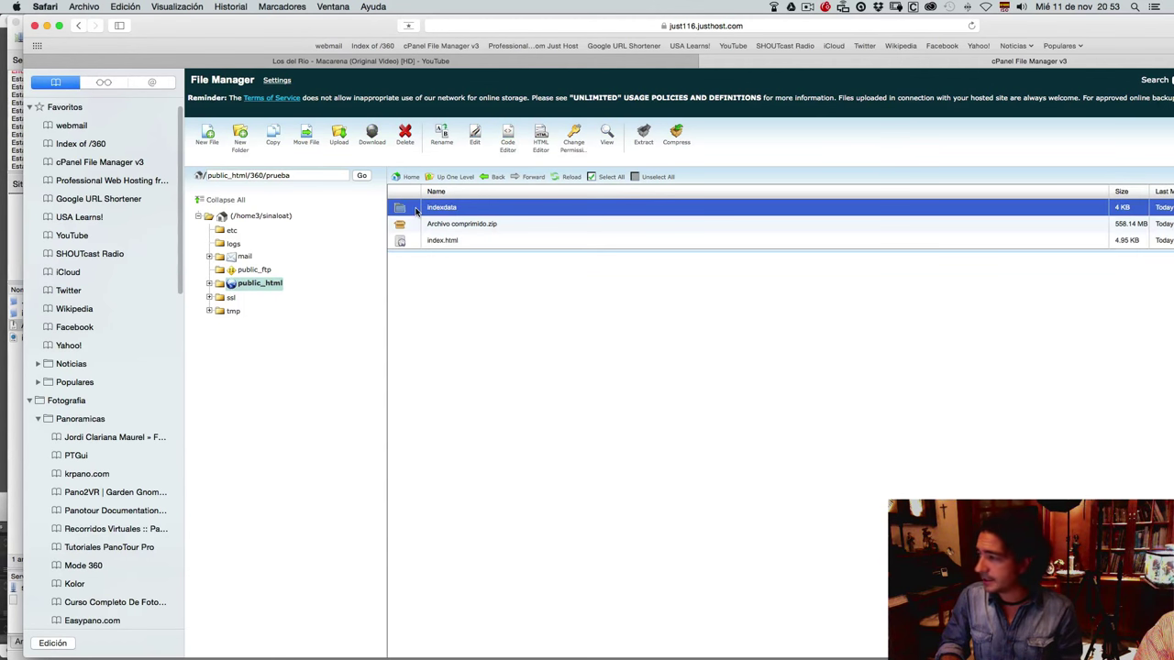
pyautogui.click(400, 225)
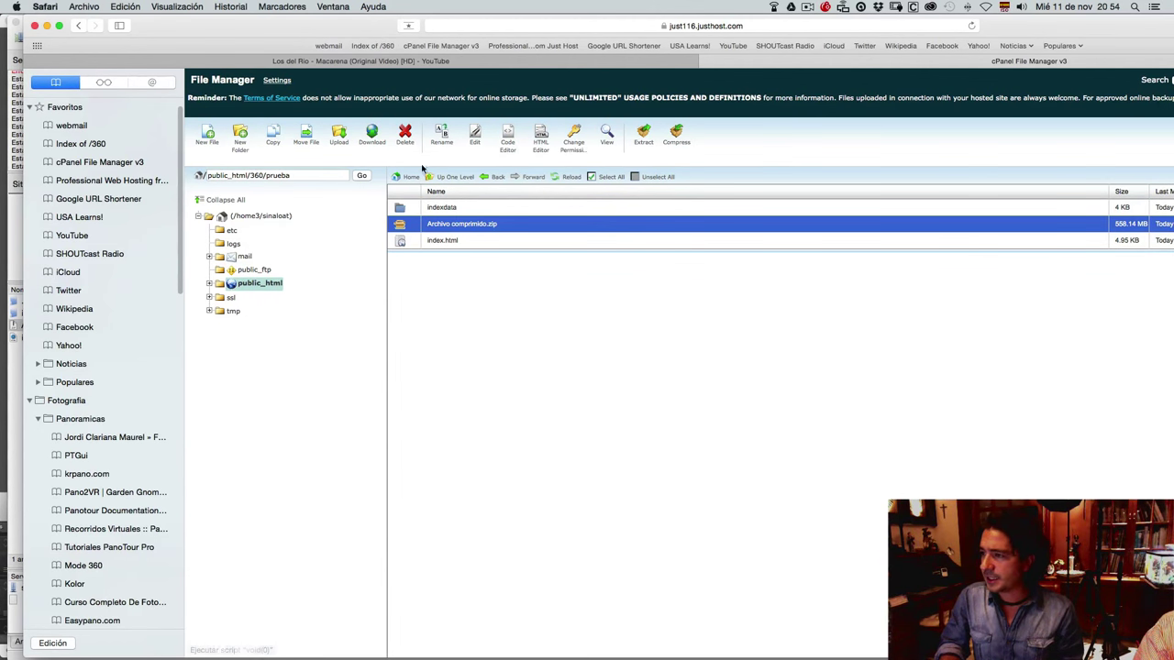
pyautogui.click(408, 137)
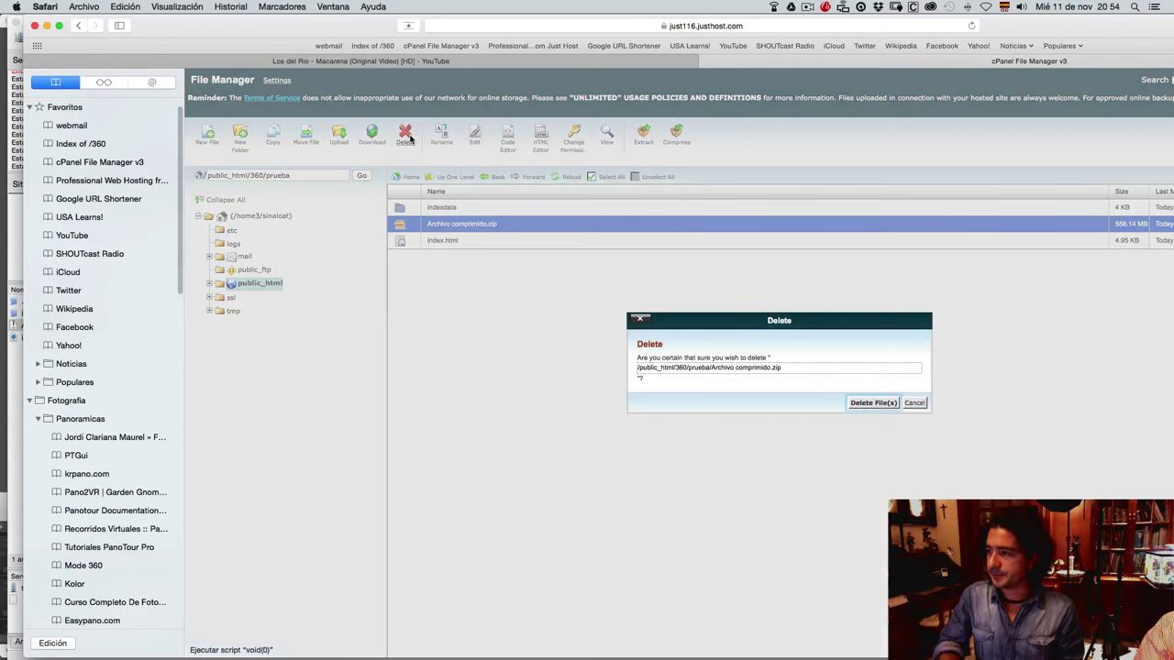
pyautogui.click(873, 404)
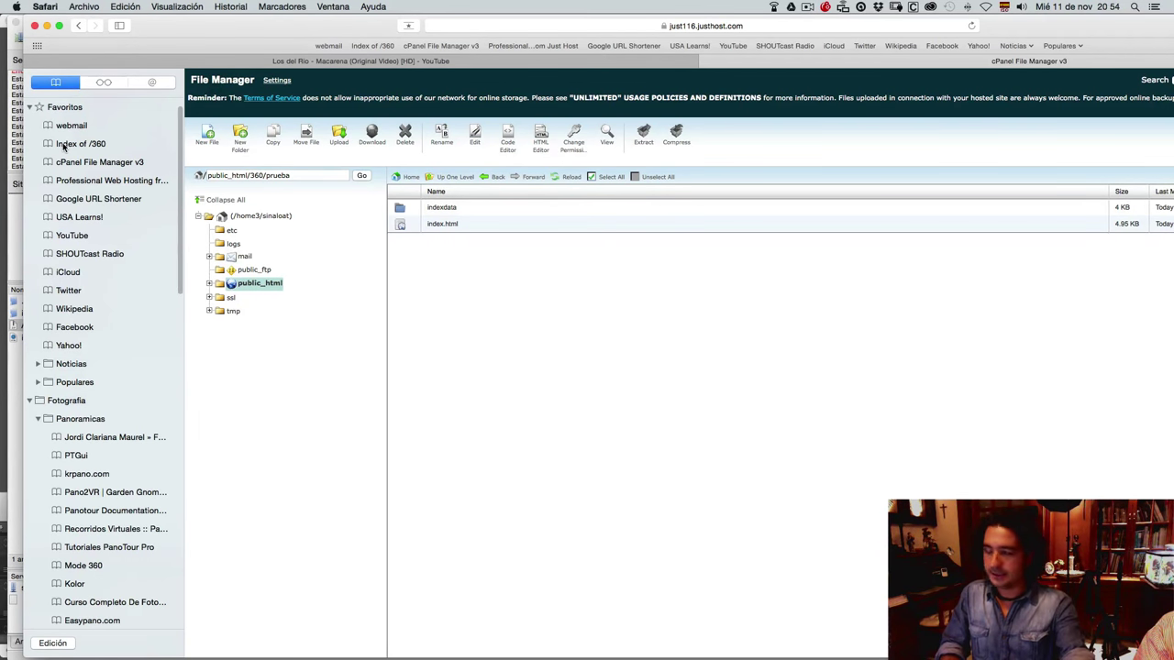
pyautogui.press('super+t')
pyautogui.write('www.sinao')
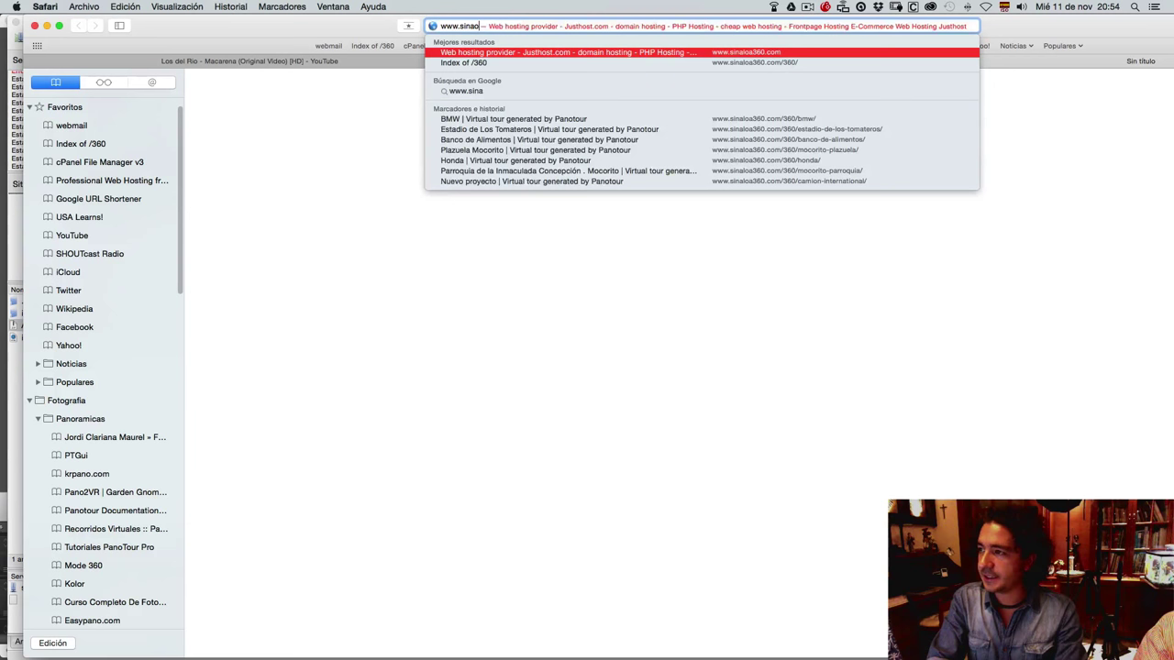
pyautogui.press('BackSpace')
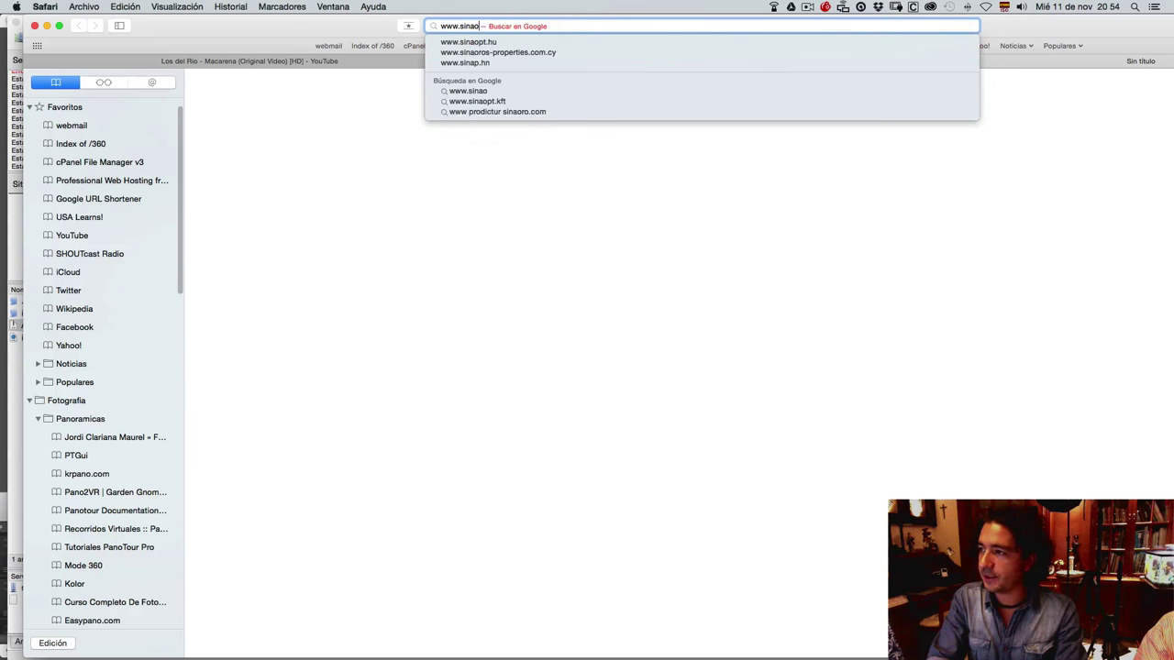
pyautogui.write('loa360.com')
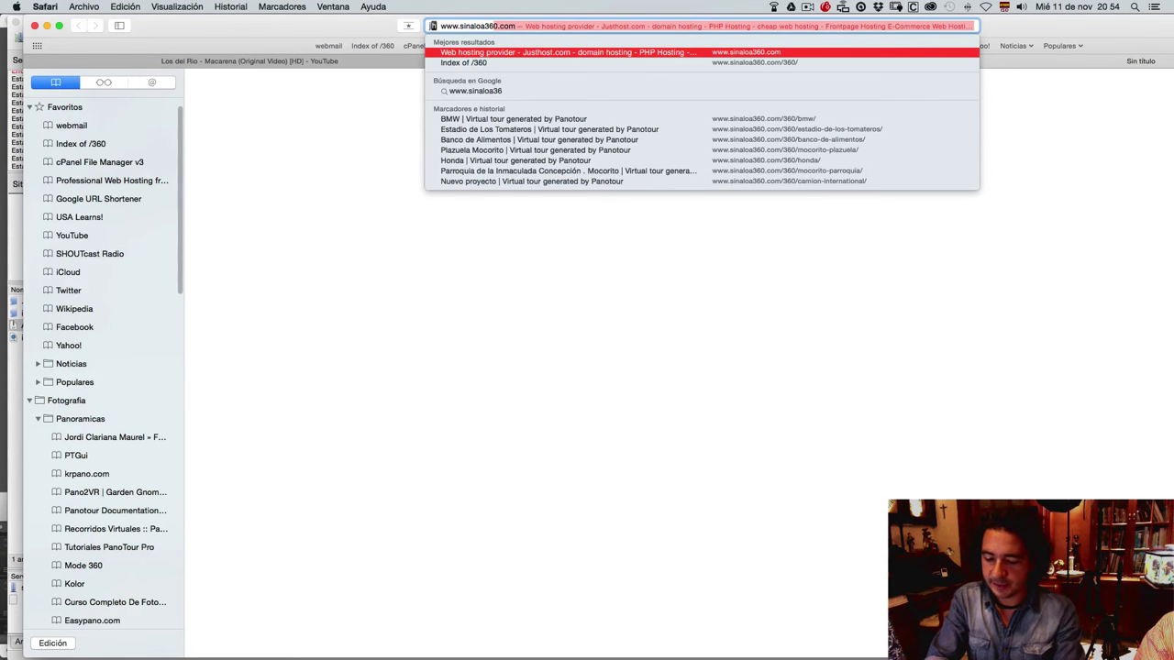
pyautogui.write('/')
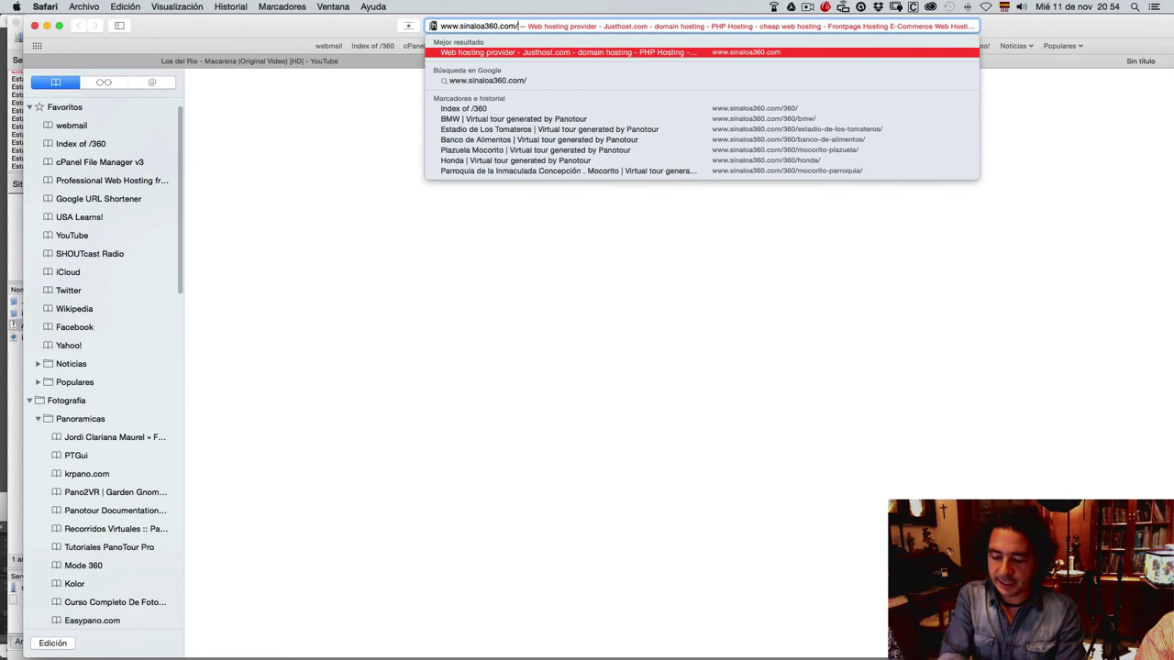
pyautogui.write('360/')
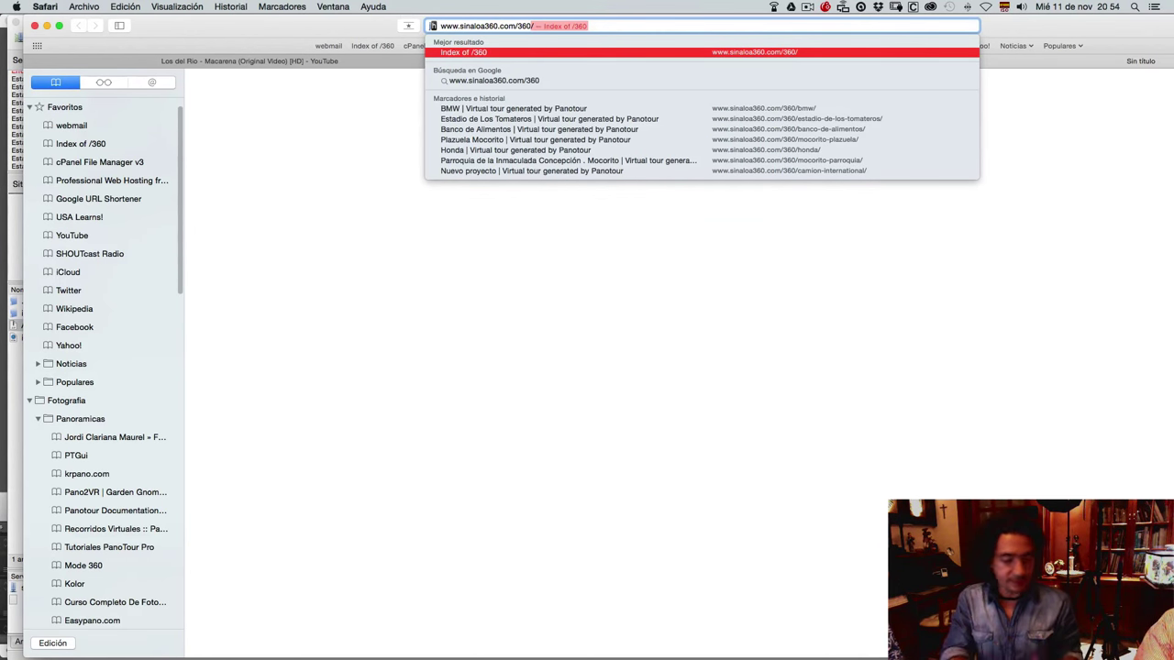
pyautogui.write('prueba')
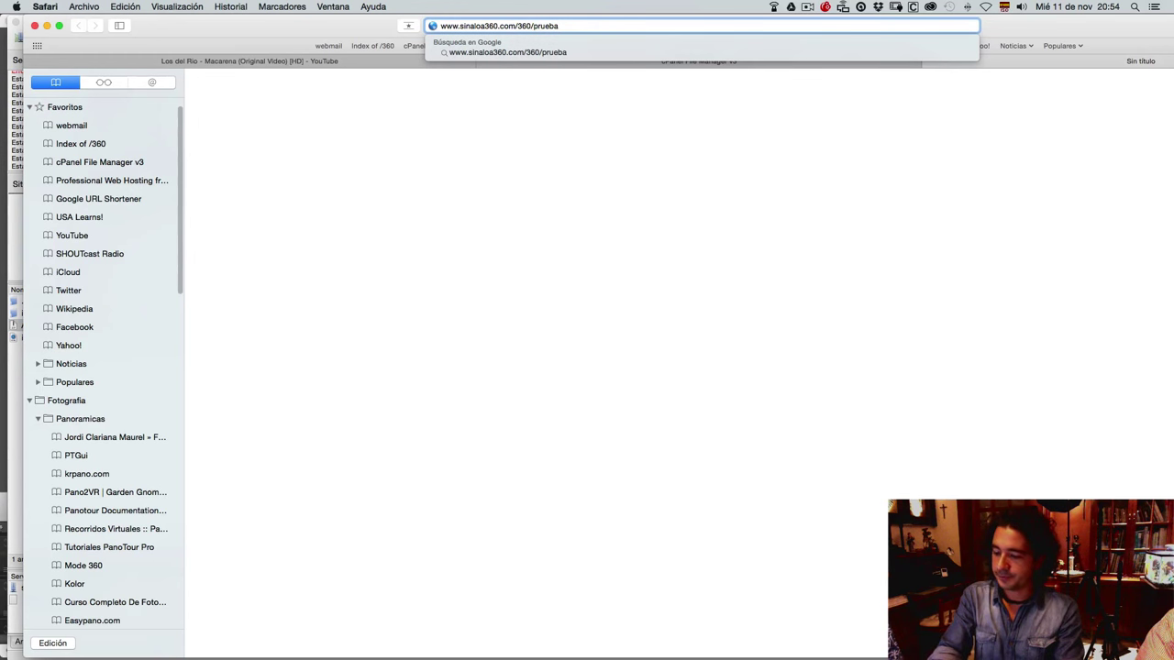
pyautogui.press('Return')
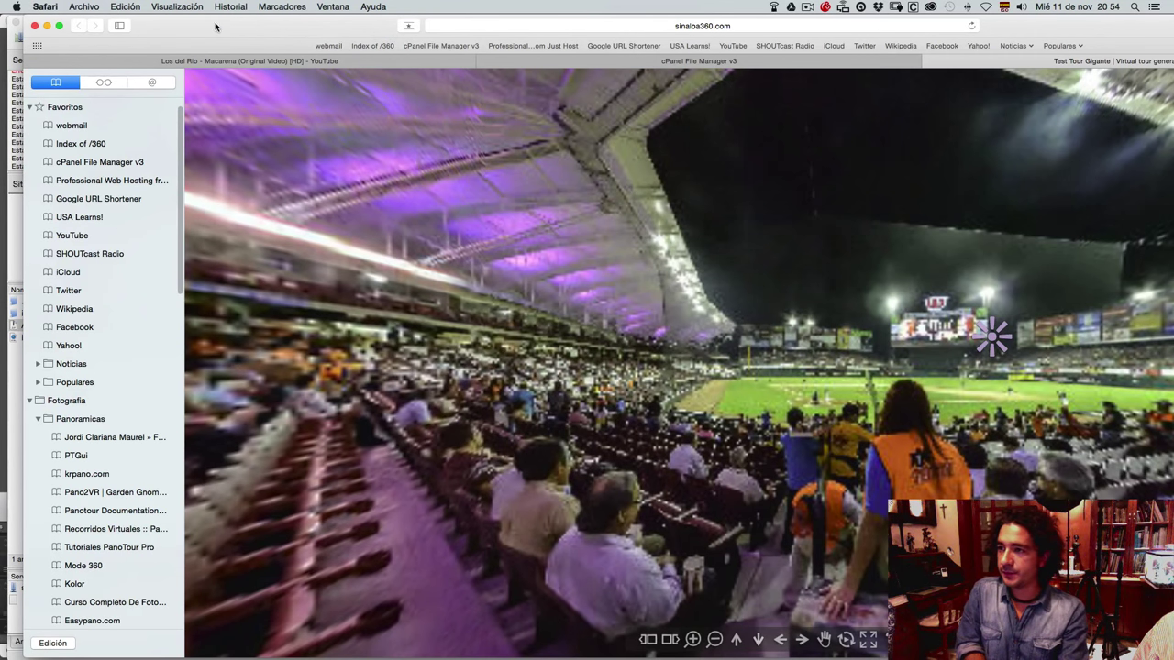
# Step: Reposition the browser window and rotate the stadium panorama to inspect the published virtual tour
pyautogui.moveTo(200, 25); pyautogui.dragTo(168, 26)
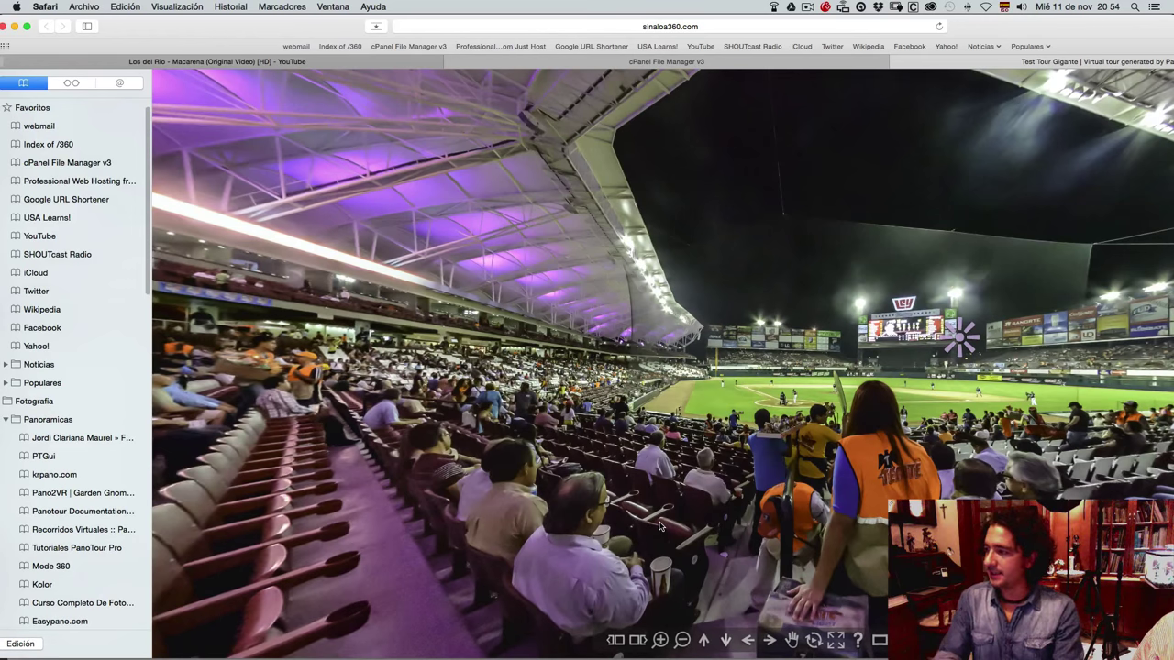
pyautogui.moveTo(659, 525); pyautogui.dragTo(486, 525)
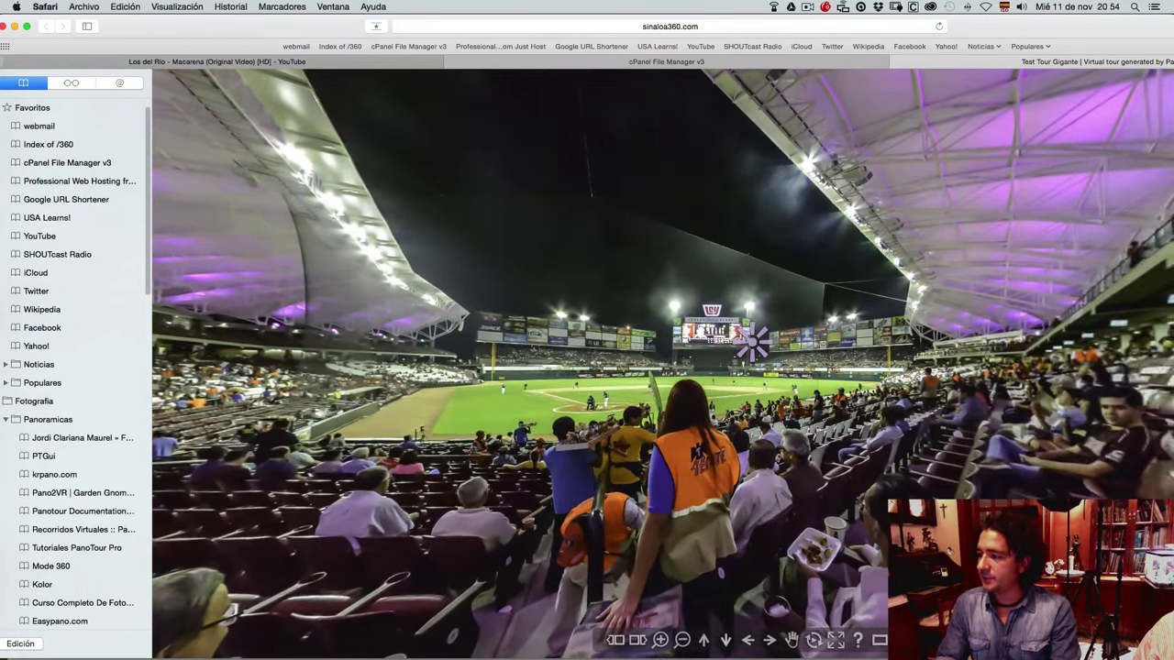
pyautogui.press('Left')
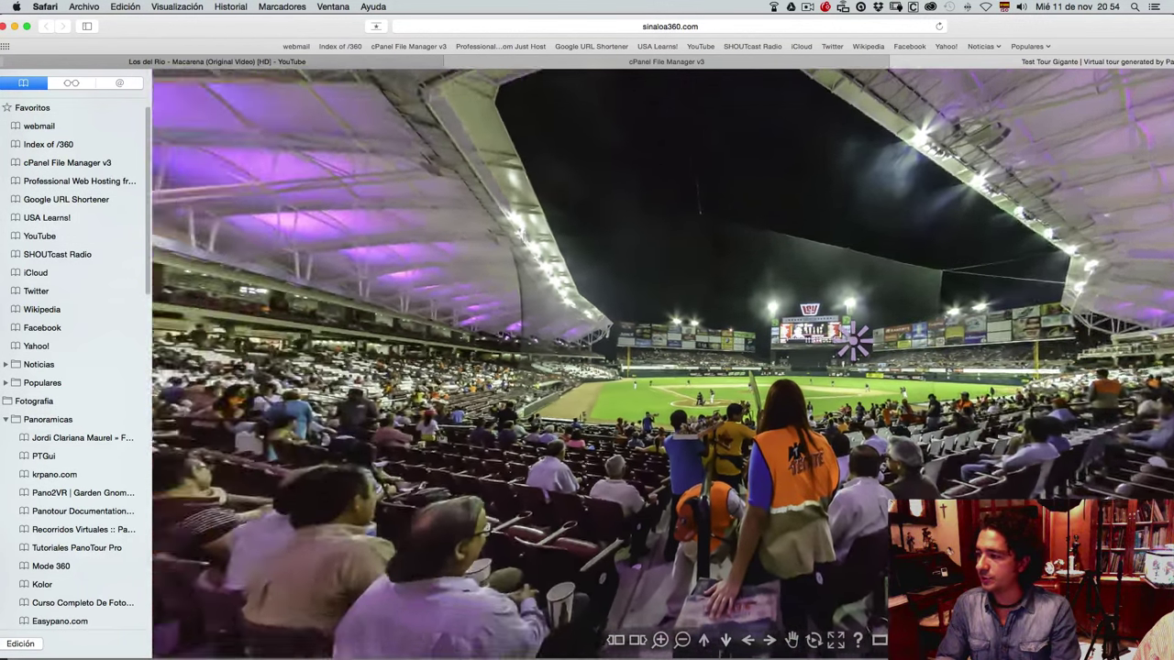
# Step: Look around the stadium panorama in the published tour and advance to the next panorama
pyautogui.press('Left')
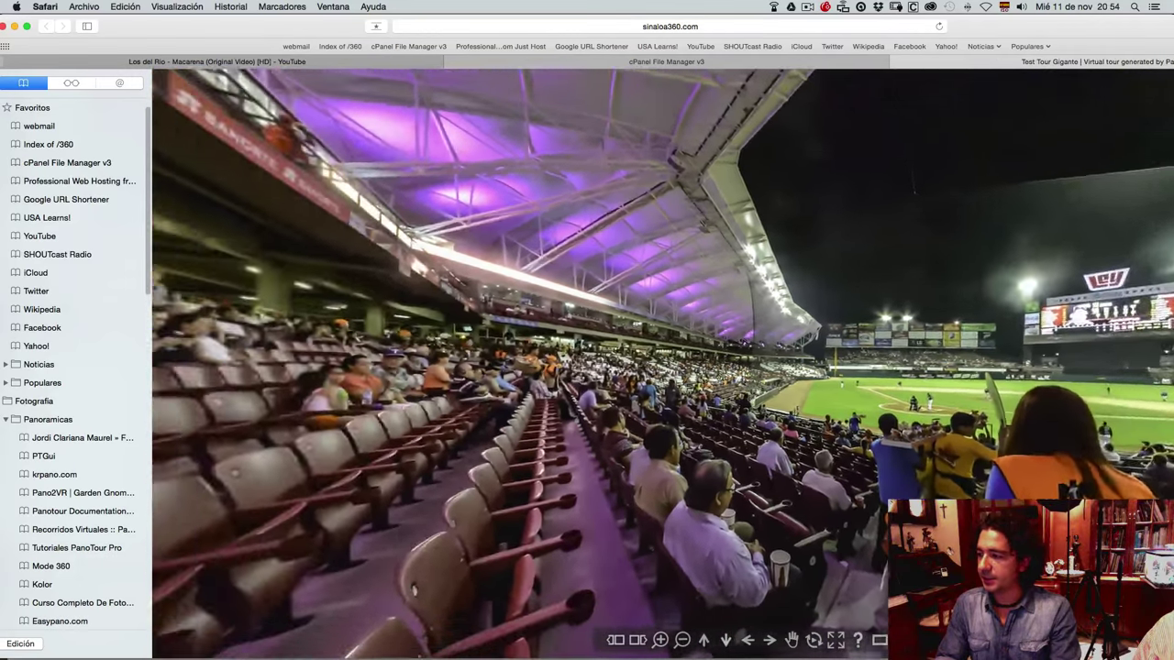
pyautogui.press('Left')
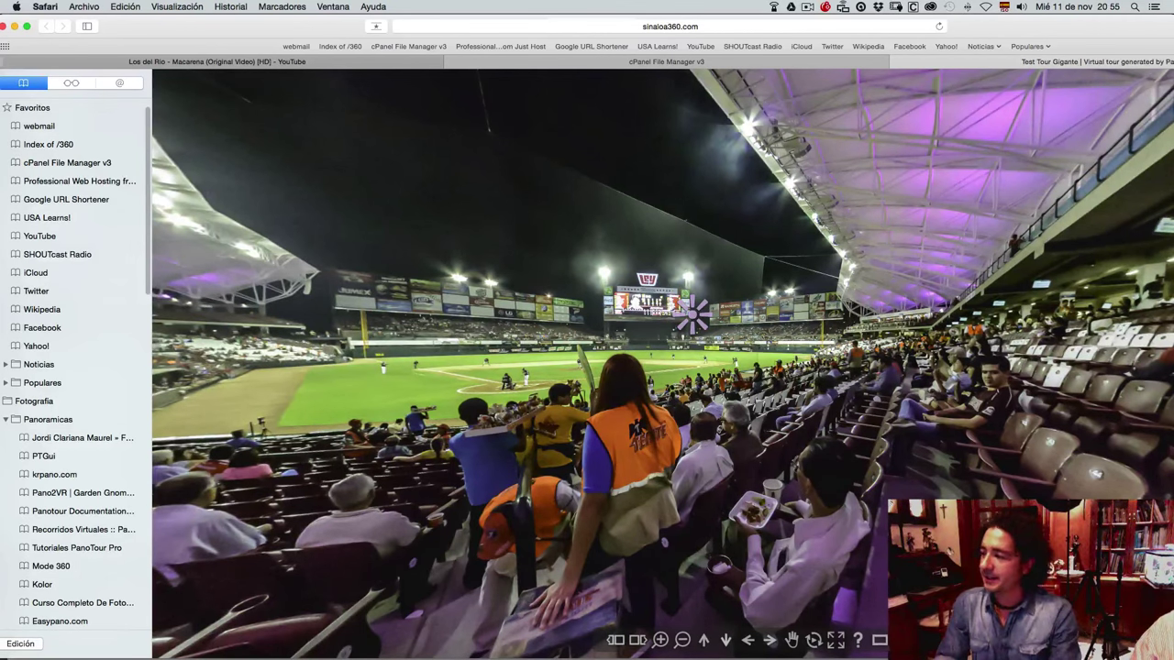
pyautogui.click(636, 640)
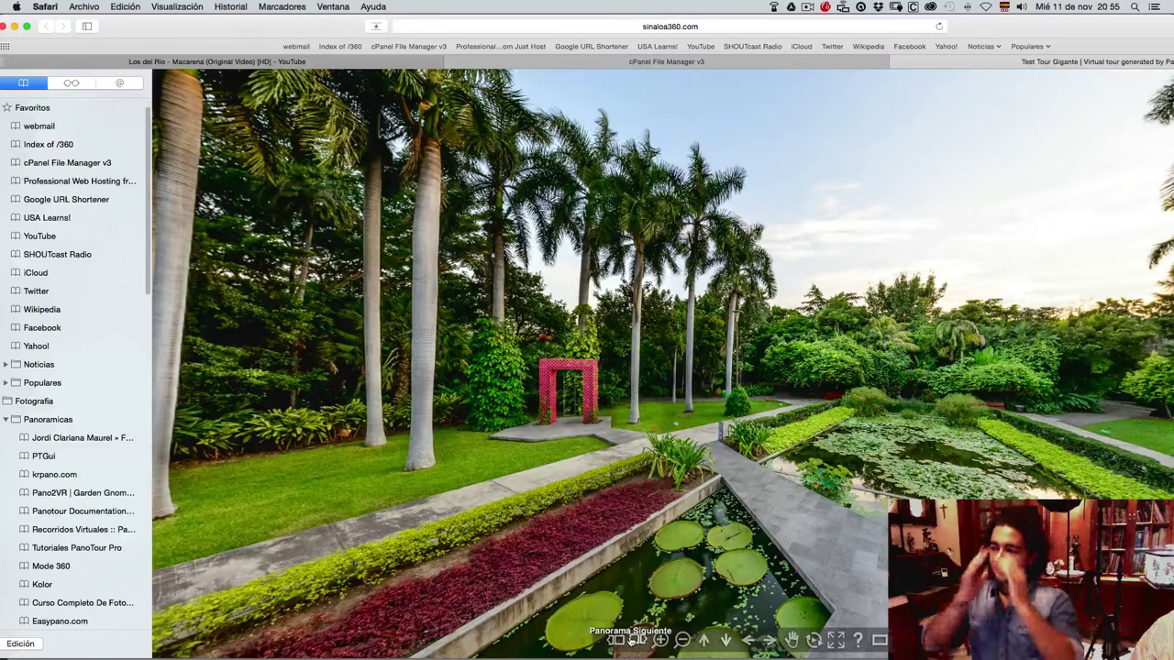
pyautogui.click(631, 640)
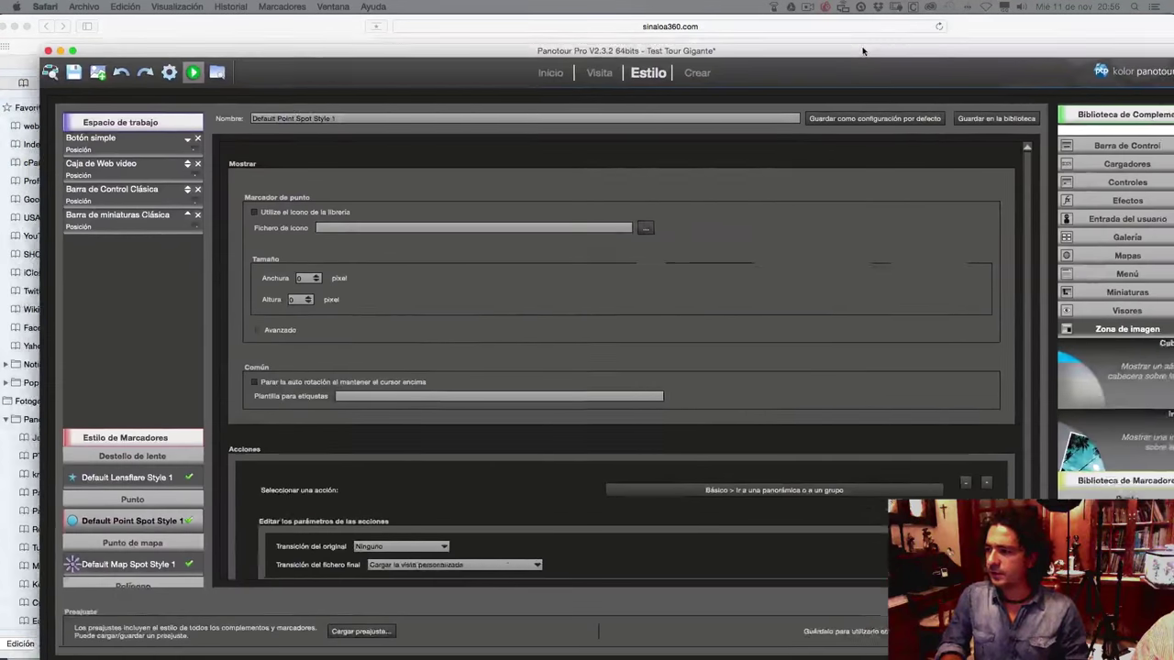
# Step: In Panotour Pro, set the Barra de Control Clásica background colour to dark blue #002150 and rebuild the tour
pyautogui.moveTo(862, 51); pyautogui.dragTo(878, 43)
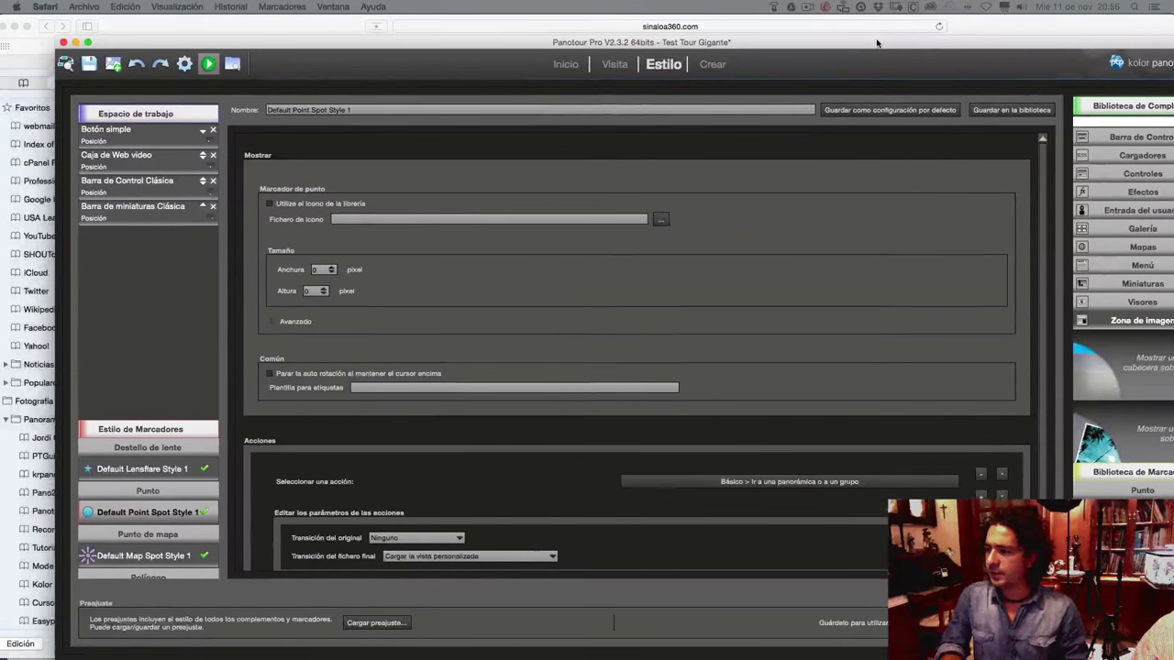
pyautogui.click(131, 186)
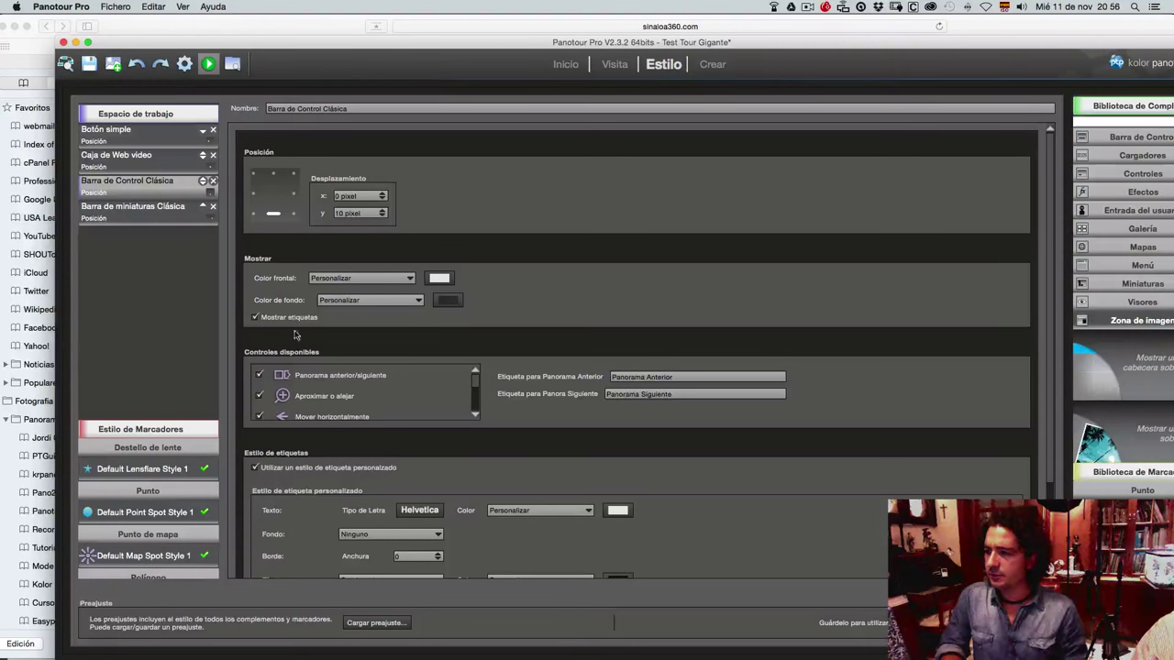
pyautogui.click(450, 301)
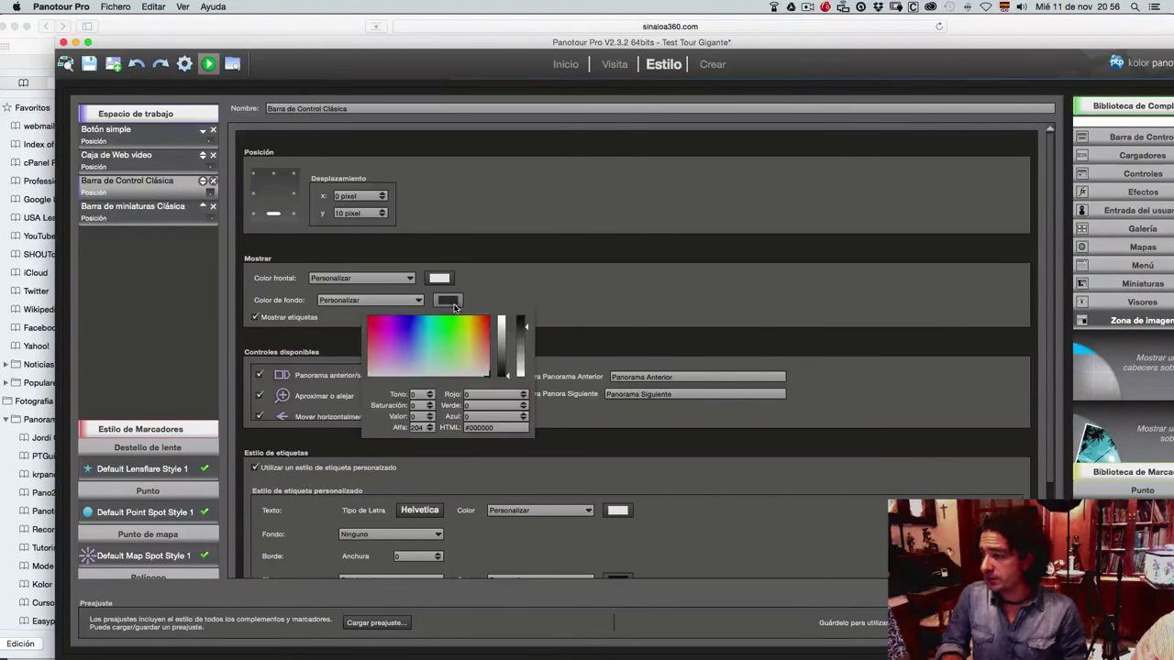
pyautogui.click(408, 321)
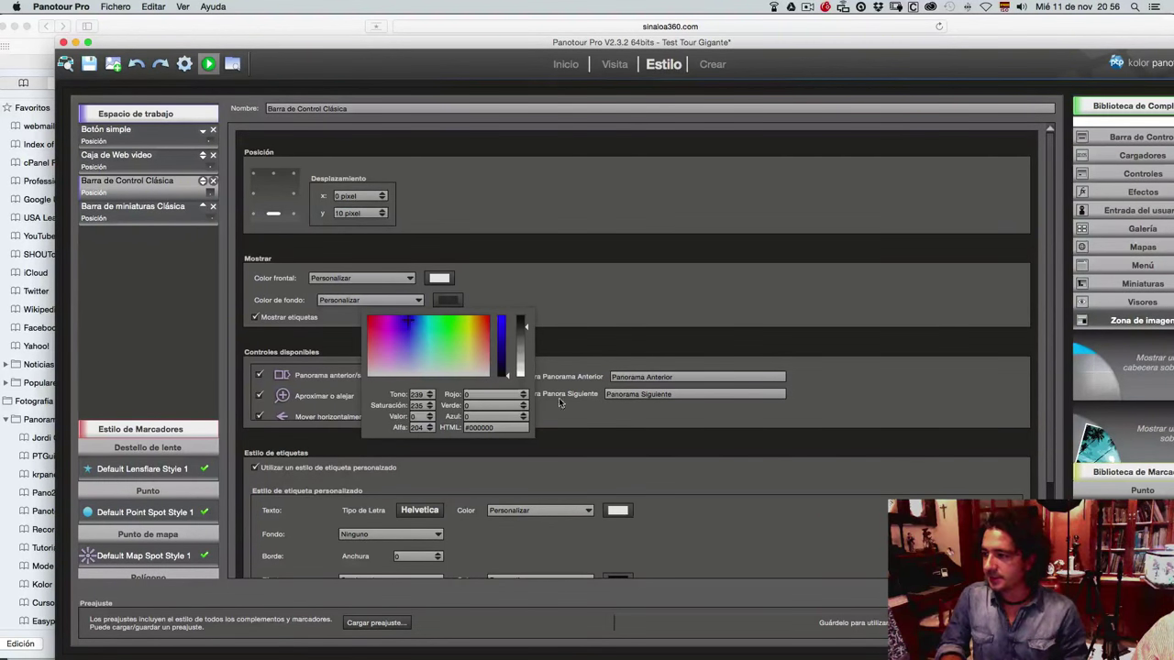
pyautogui.click(505, 361)
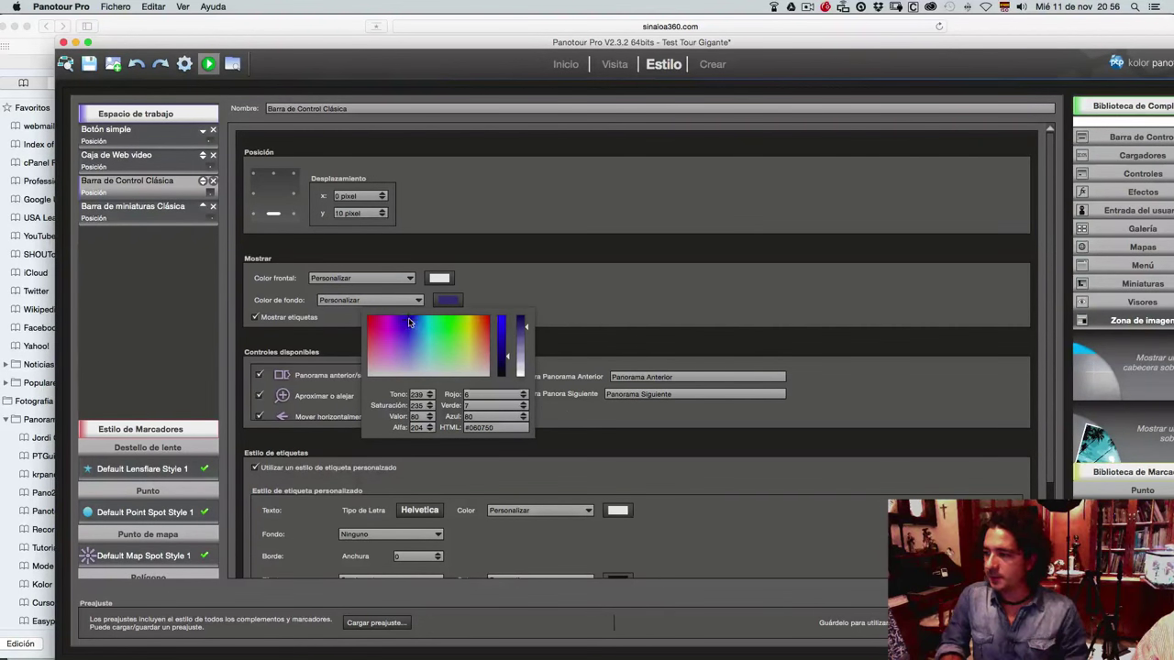
pyautogui.moveTo(409, 326); pyautogui.dragTo(416, 318)
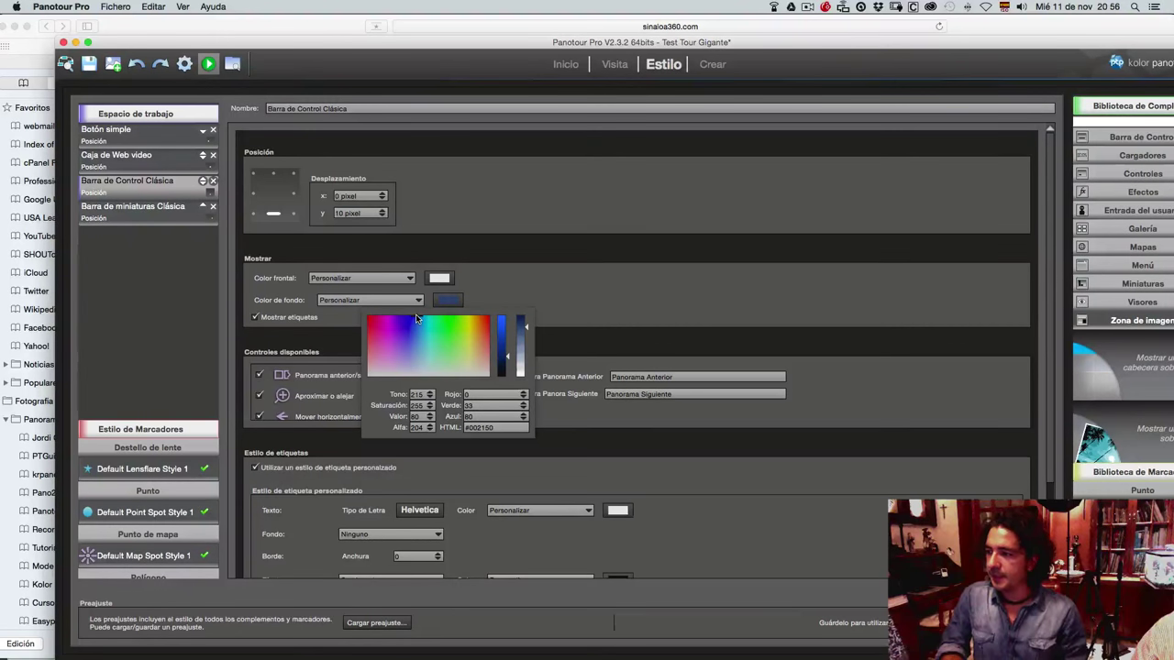
pyautogui.click(524, 301)
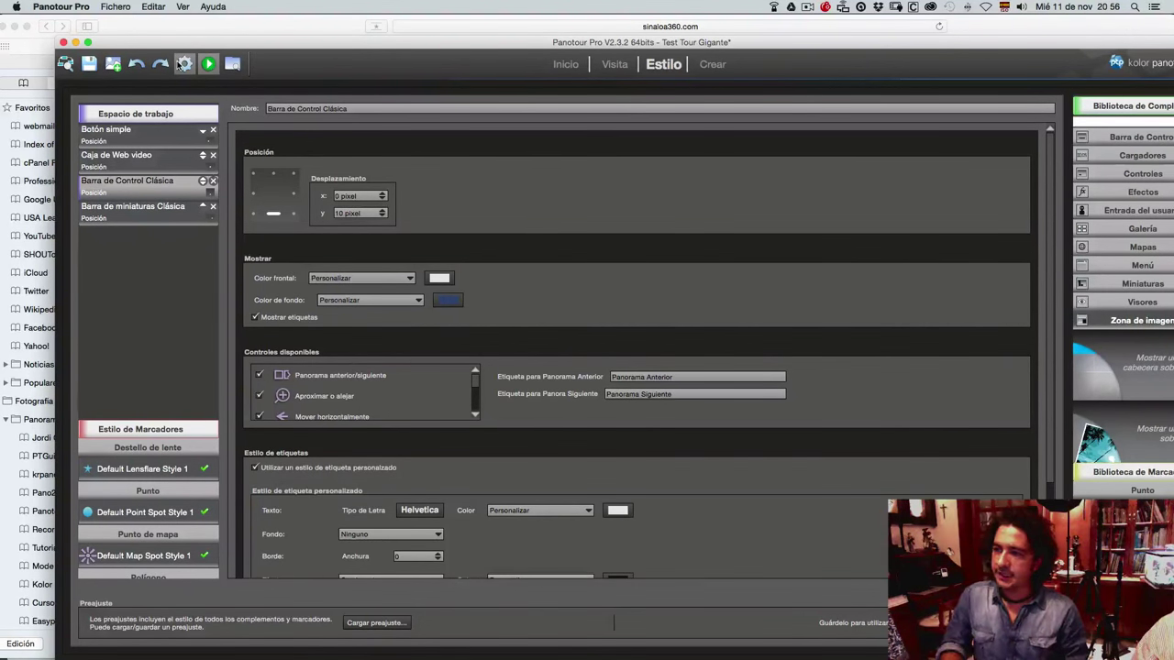
pyautogui.click(180, 65)
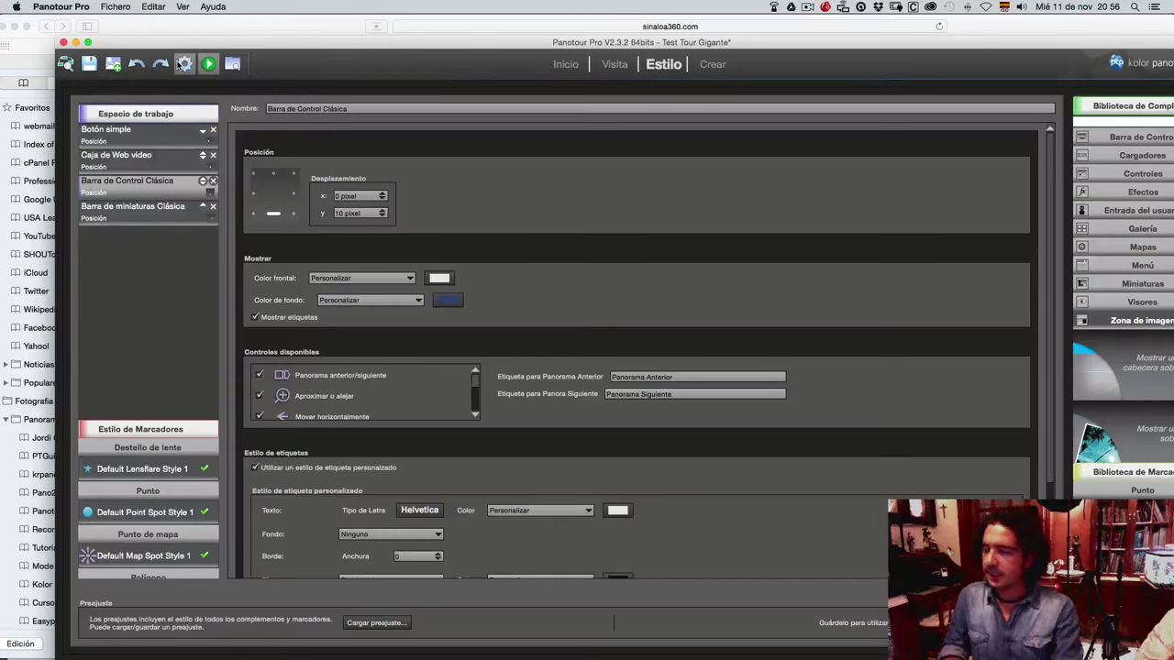
# Step: Switch to FileZilla, refresh the listings and open the indexdata folder on both the local and remote sites
pyautogui.press('super+Tab')
pyautogui.press('super+Tab')
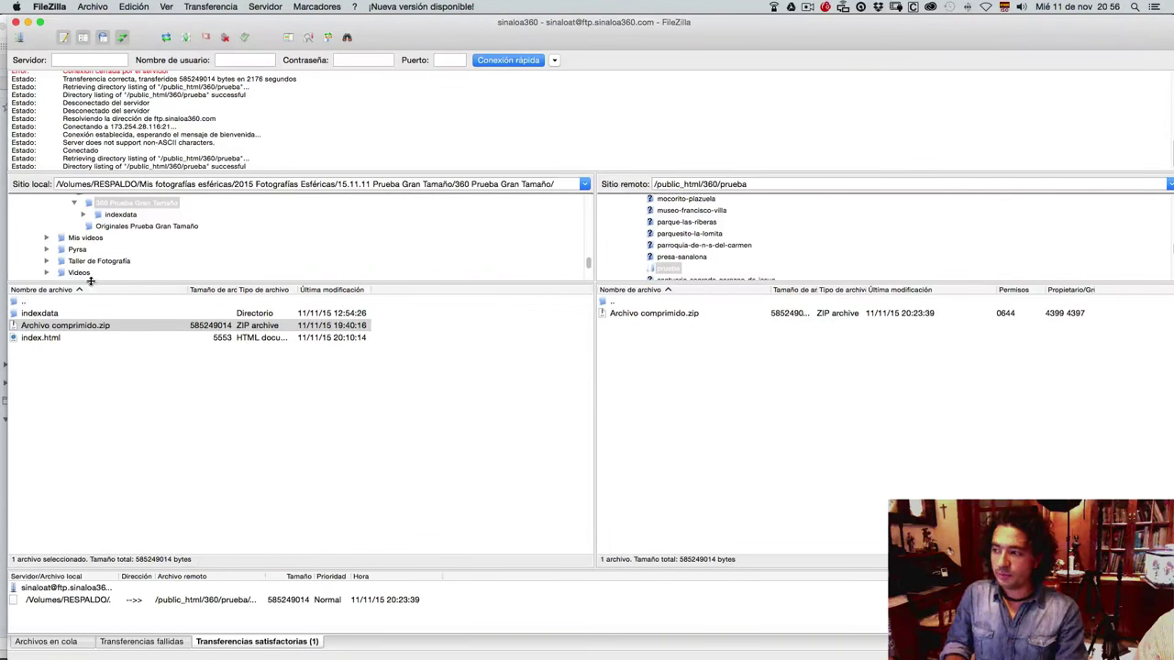
pyautogui.click(165, 37)
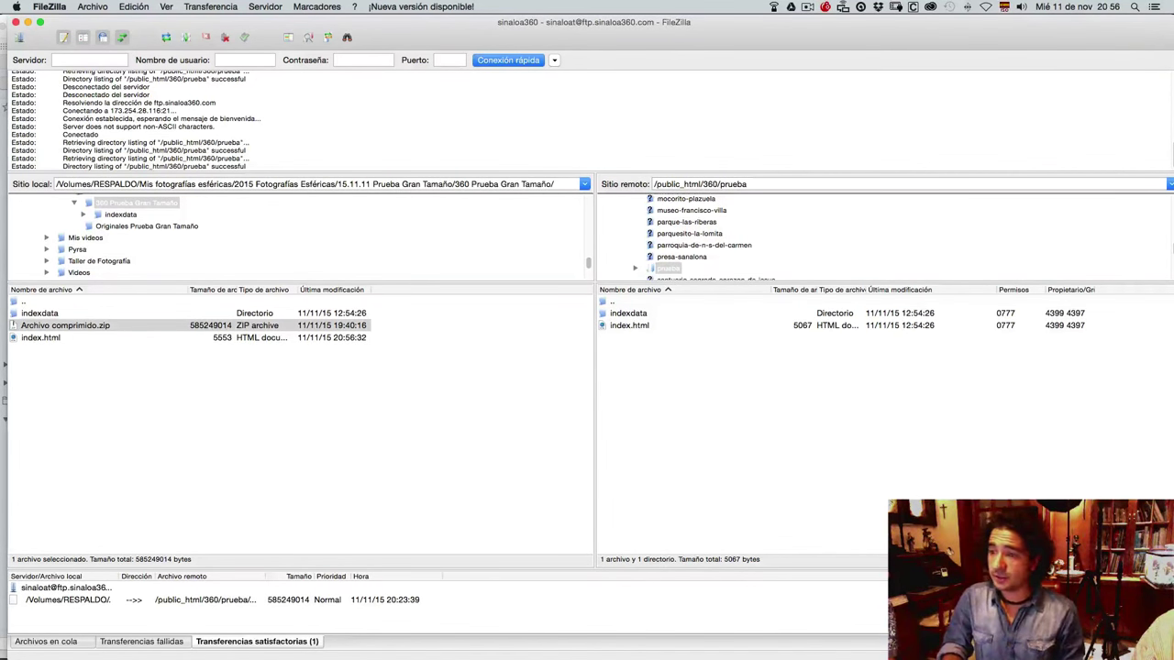
pyautogui.doubleClick(43, 315)
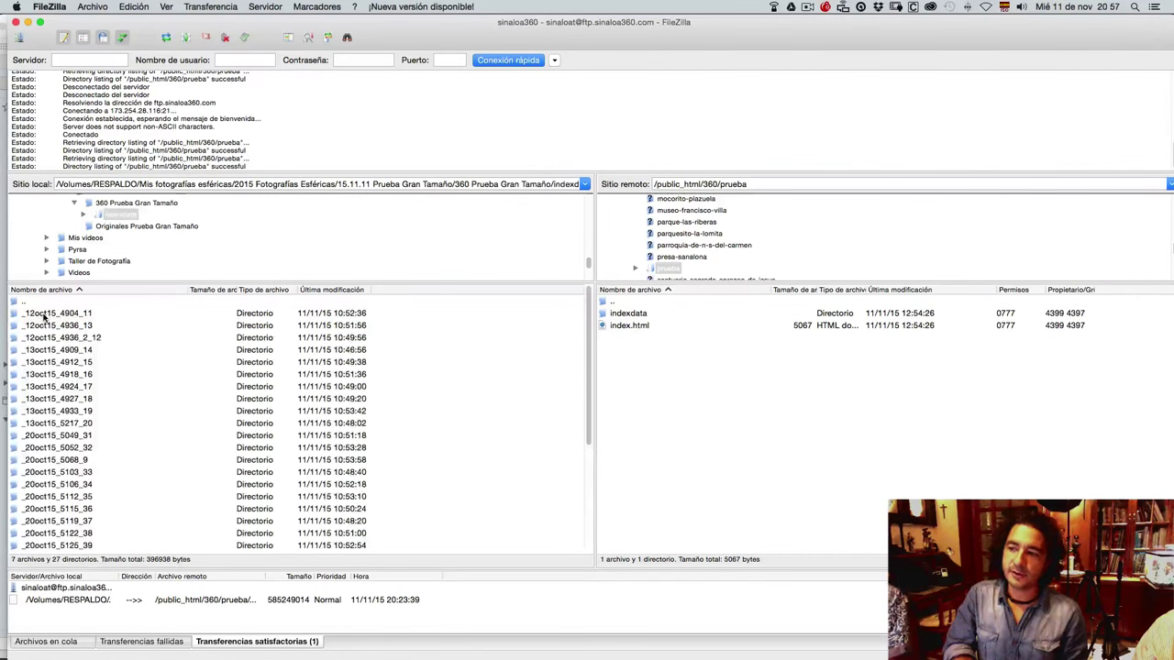
pyautogui.doubleClick(609, 315)
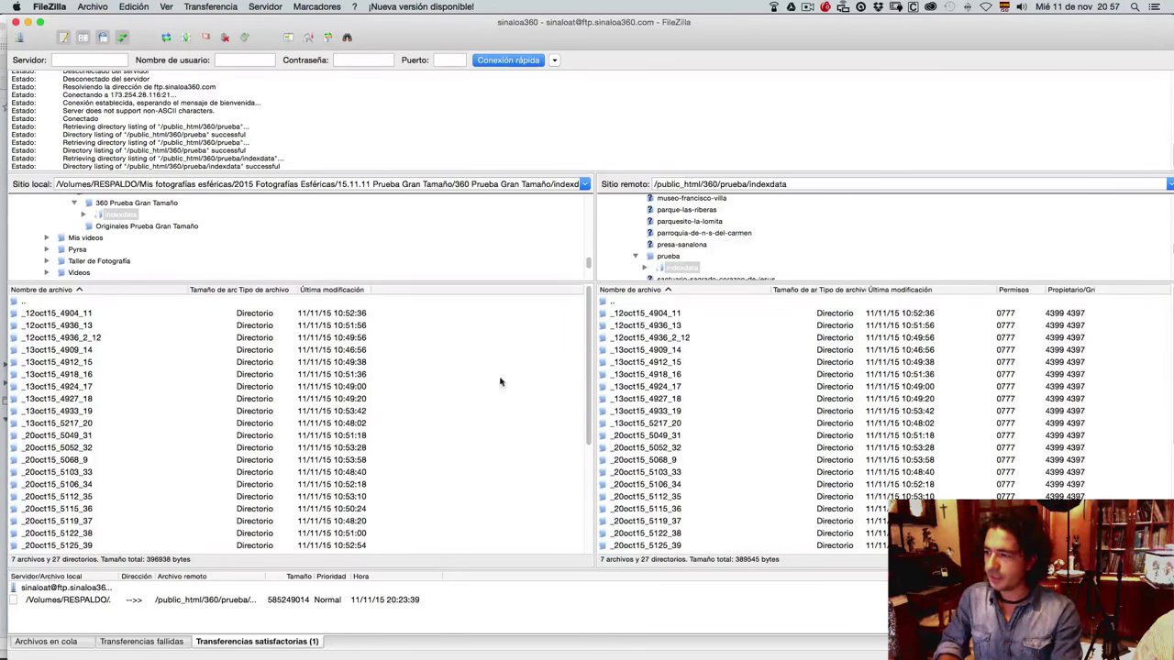
# Step: Activate directory comparison by modification time for the local and remote indexdata folders
pyautogui.scroll(-5, 483, 389)
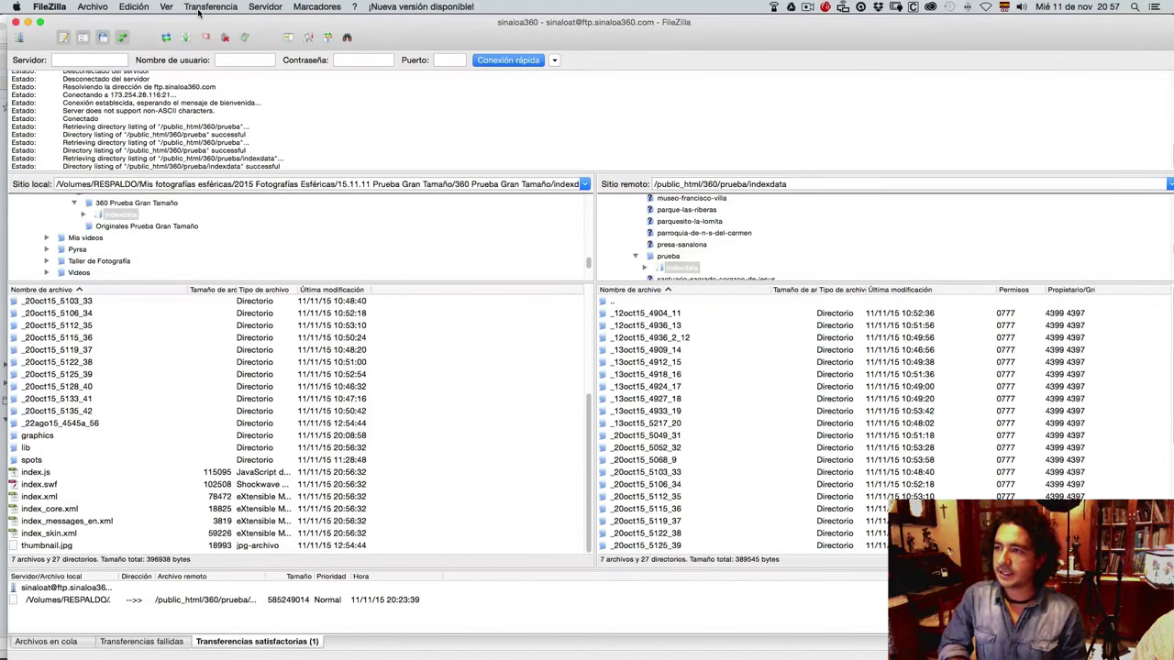
pyautogui.click(166, 7)
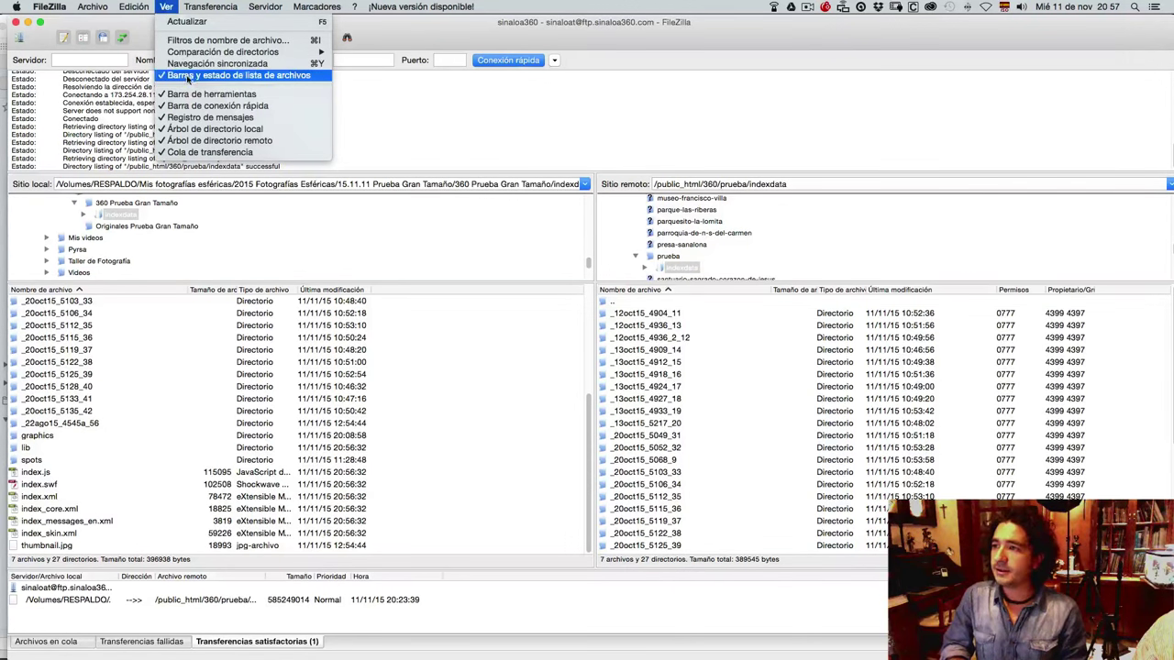
pyautogui.moveTo(229, 52)
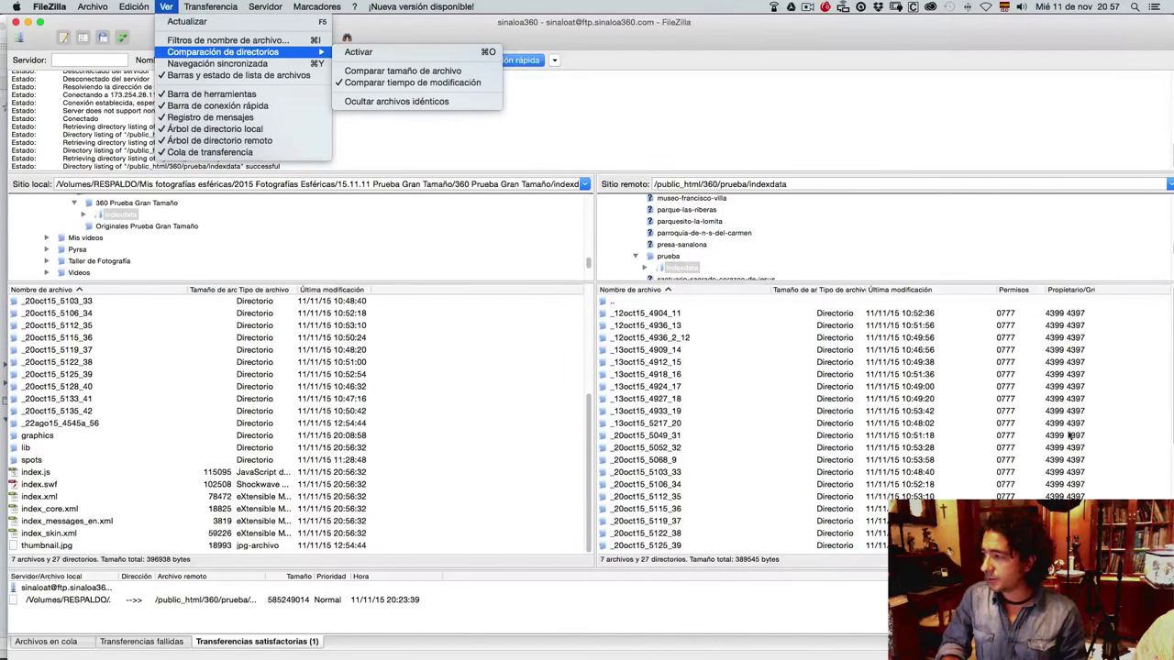
pyautogui.click(1129, 326)
pyautogui.scroll(-3, 1130, 327)
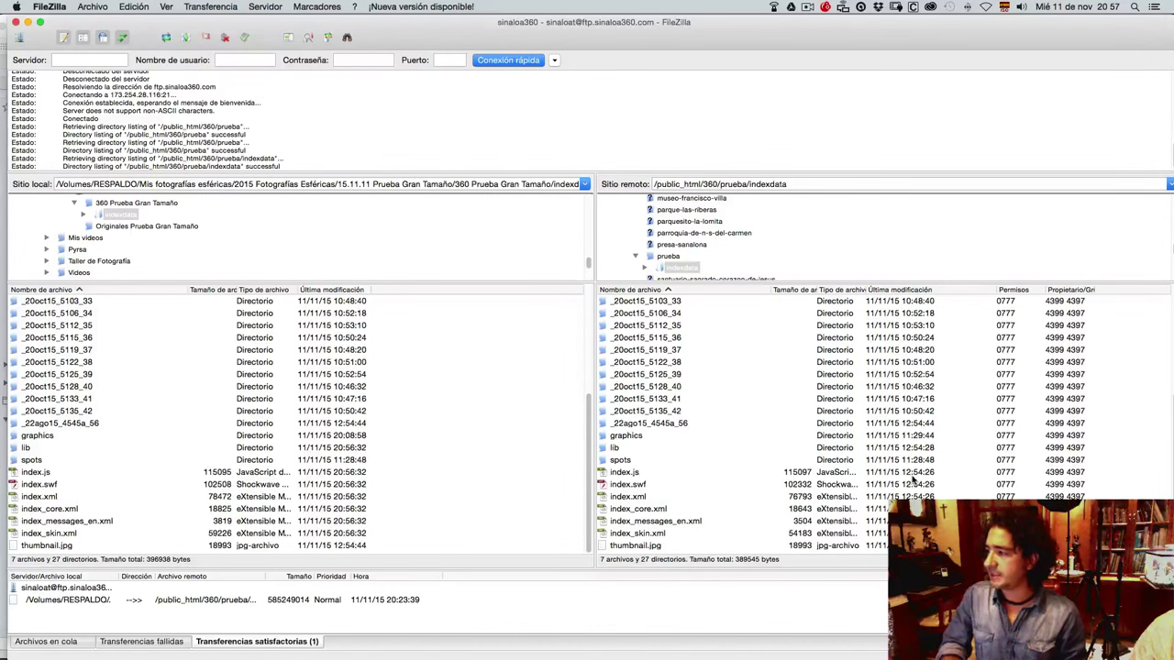
pyautogui.click(167, 8)
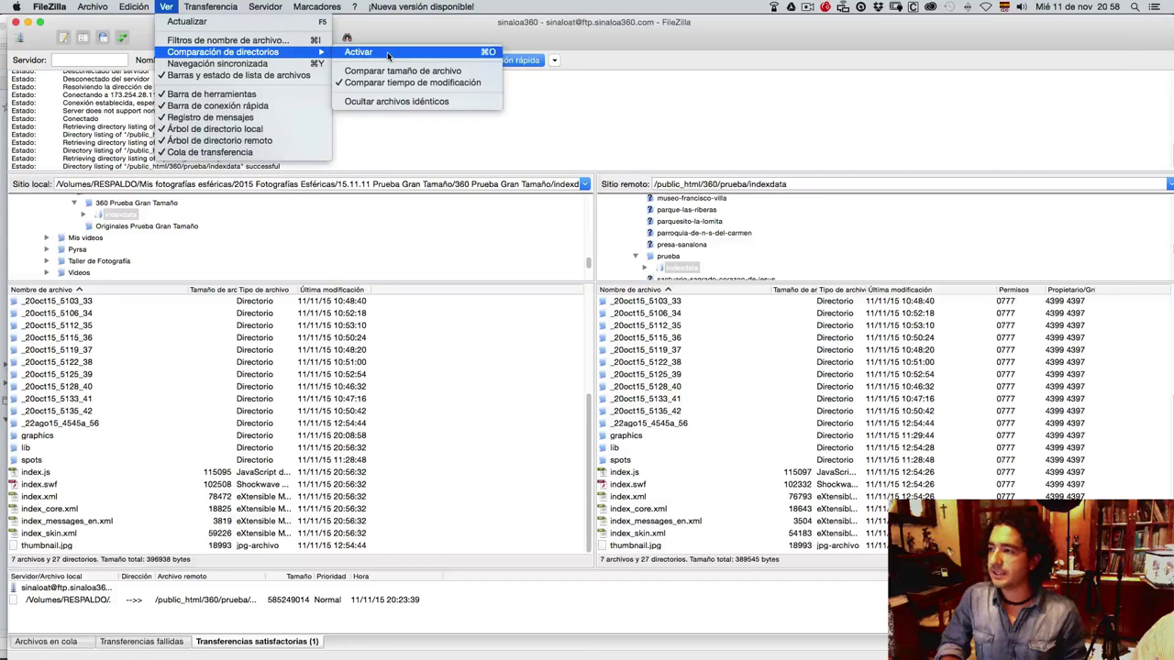
pyautogui.click(387, 53)
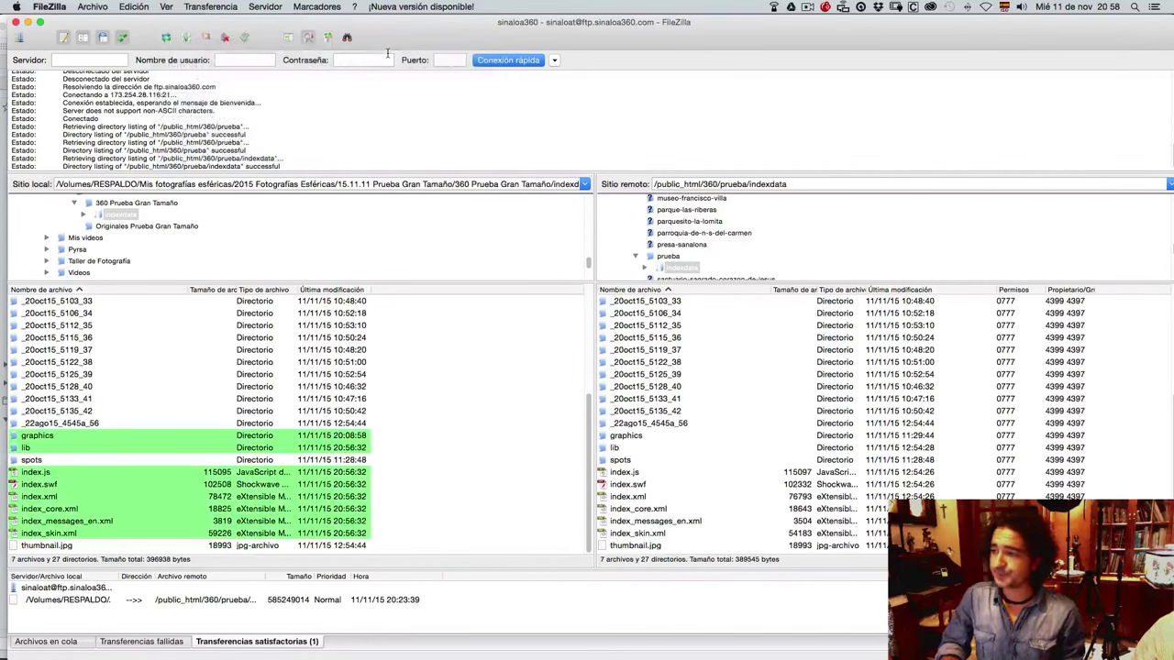
# Step: Upload the changed graphics and lib folders plus index.js, index.swf, index.xml, index_core.xml, index_messages_en.xml and index_skin.xml to the remote indexdata folder, always overwriting existing files
pyautogui.click(20, 437)
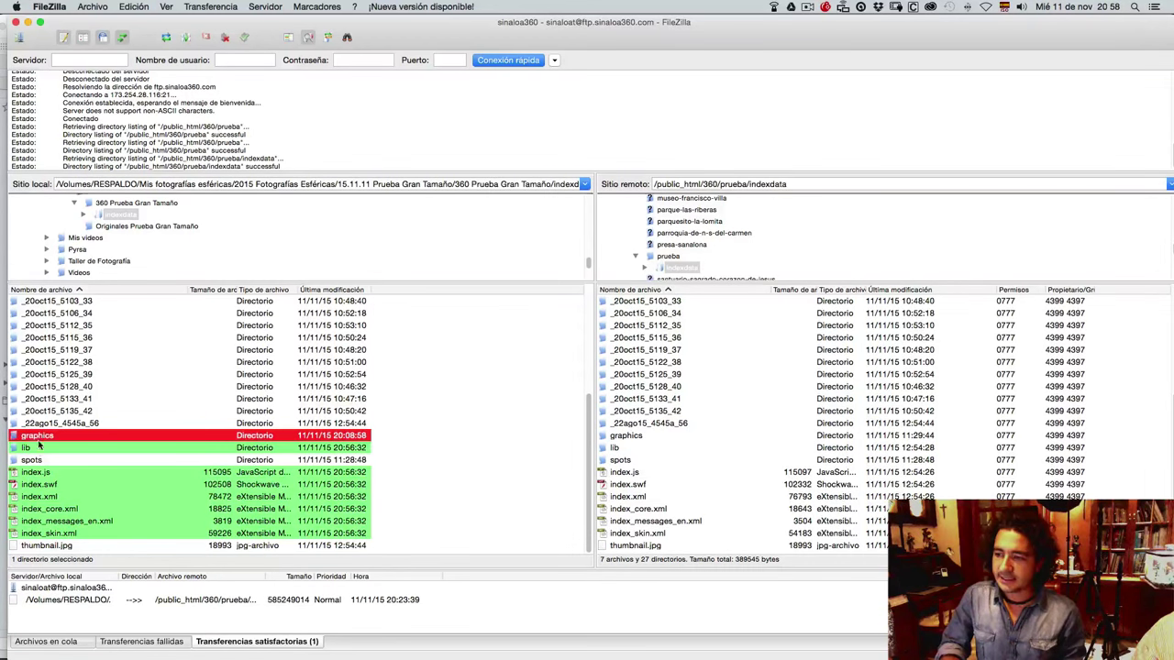
pyautogui.click(37, 448)
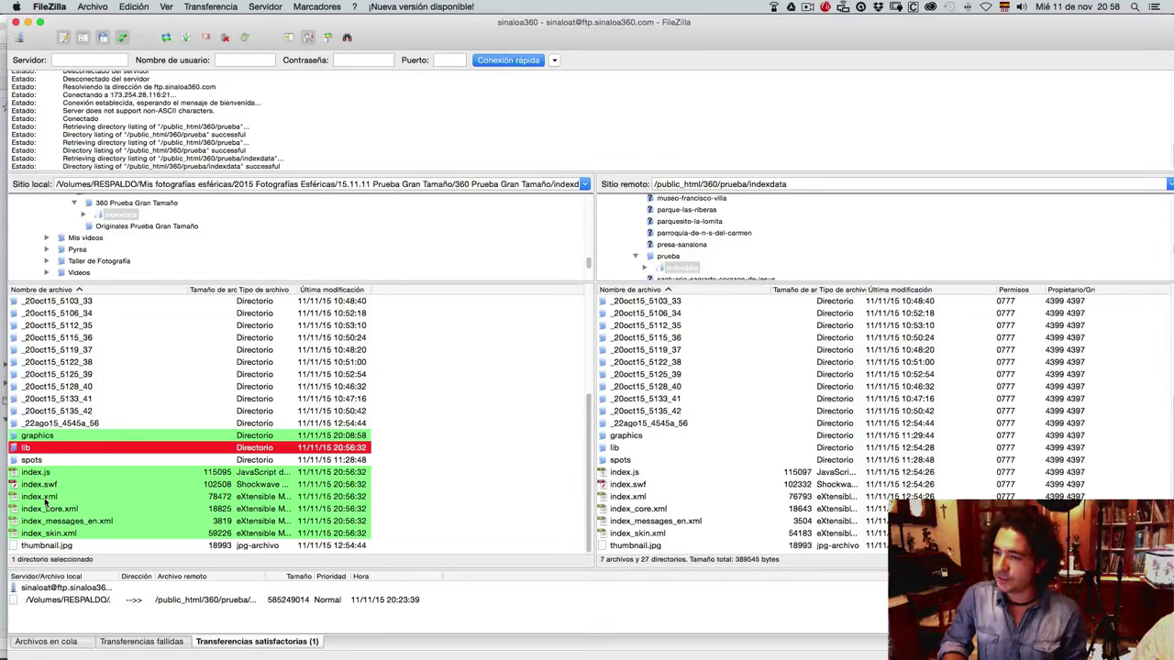
pyautogui.click(62, 435)
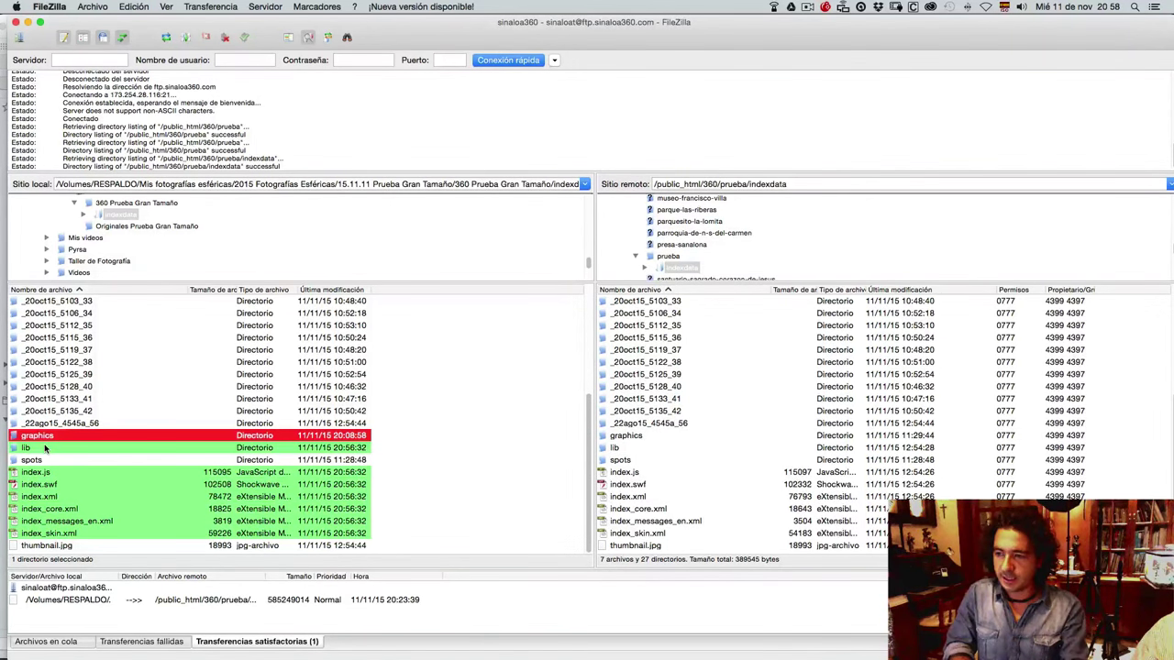
pyautogui.keyDown('super'); pyautogui.click(45, 448); pyautogui.keyUp('super')
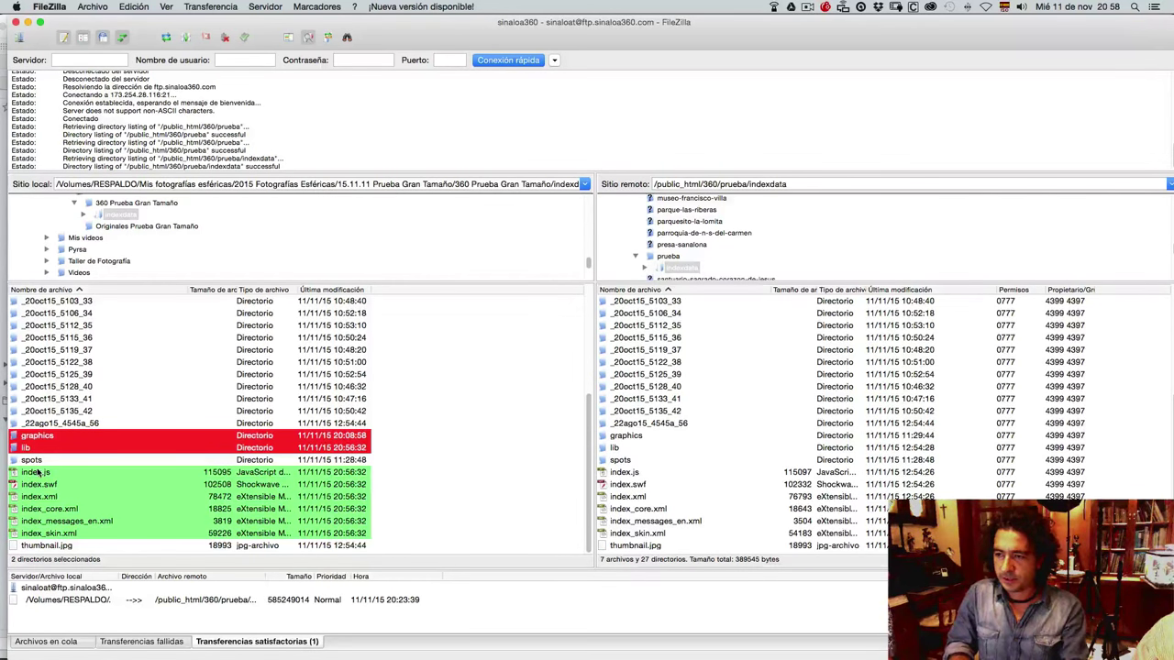
pyautogui.keyDown('super'); pyautogui.click(35, 473); pyautogui.keyUp('super')
pyautogui.keyDown('super'); pyautogui.click(34, 486); pyautogui.keyUp('super')
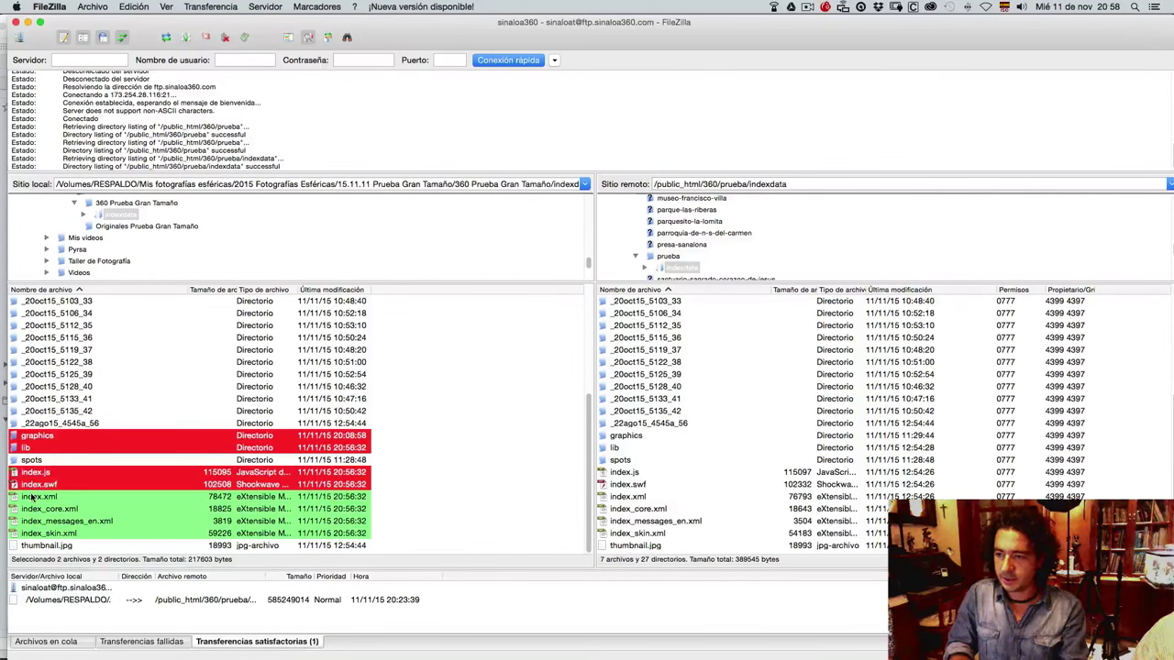
pyautogui.keyDown('super'); pyautogui.click(32, 496); pyautogui.keyUp('super')
pyautogui.keyDown('super'); pyautogui.click(30, 509); pyautogui.keyUp('super')
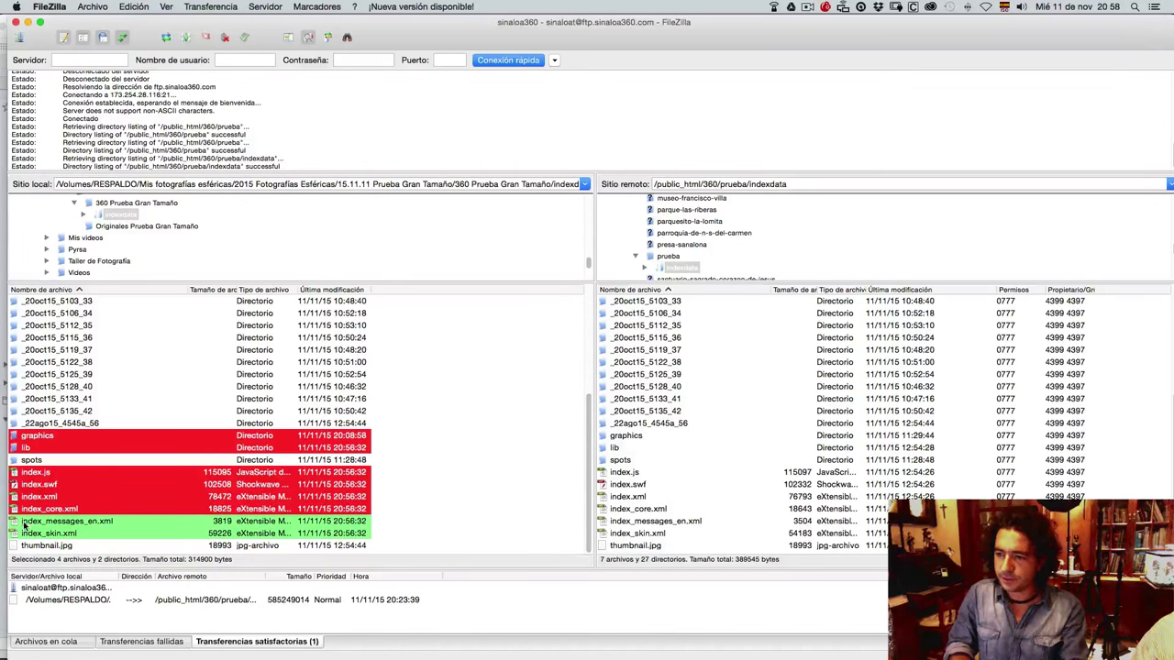
pyautogui.keyDown('super'); pyautogui.click(25, 522); pyautogui.keyUp('super')
pyautogui.keyDown('super'); pyautogui.click(18, 534); pyautogui.keyUp('super')
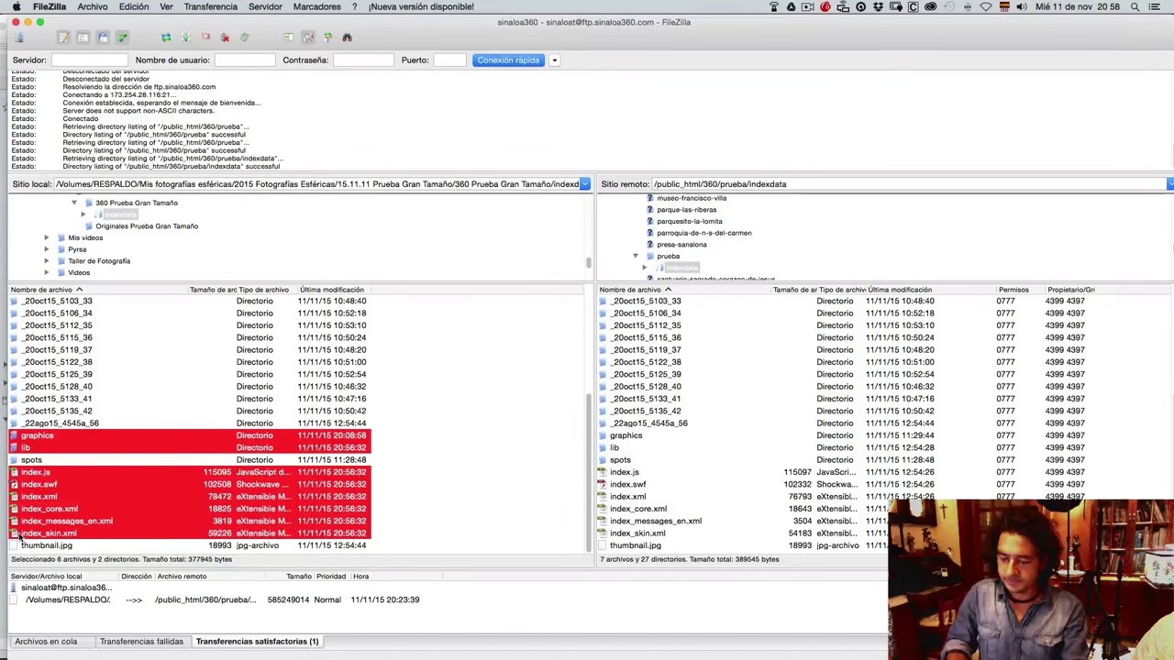
pyautogui.rightClick(18, 532)
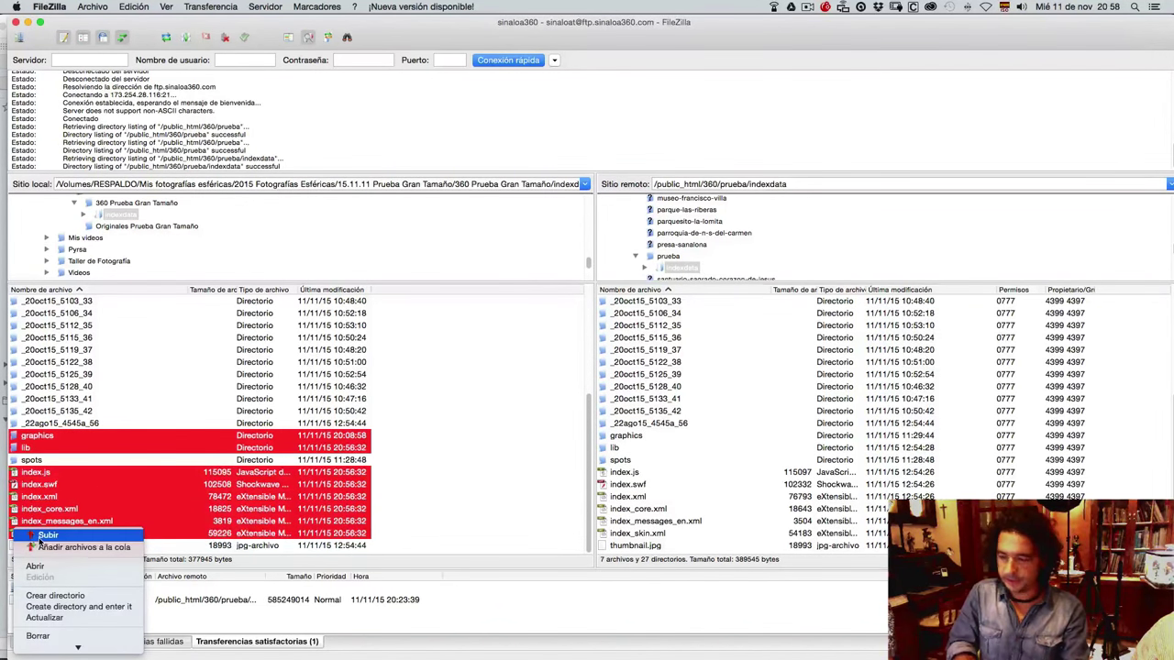
pyautogui.click(44, 536)
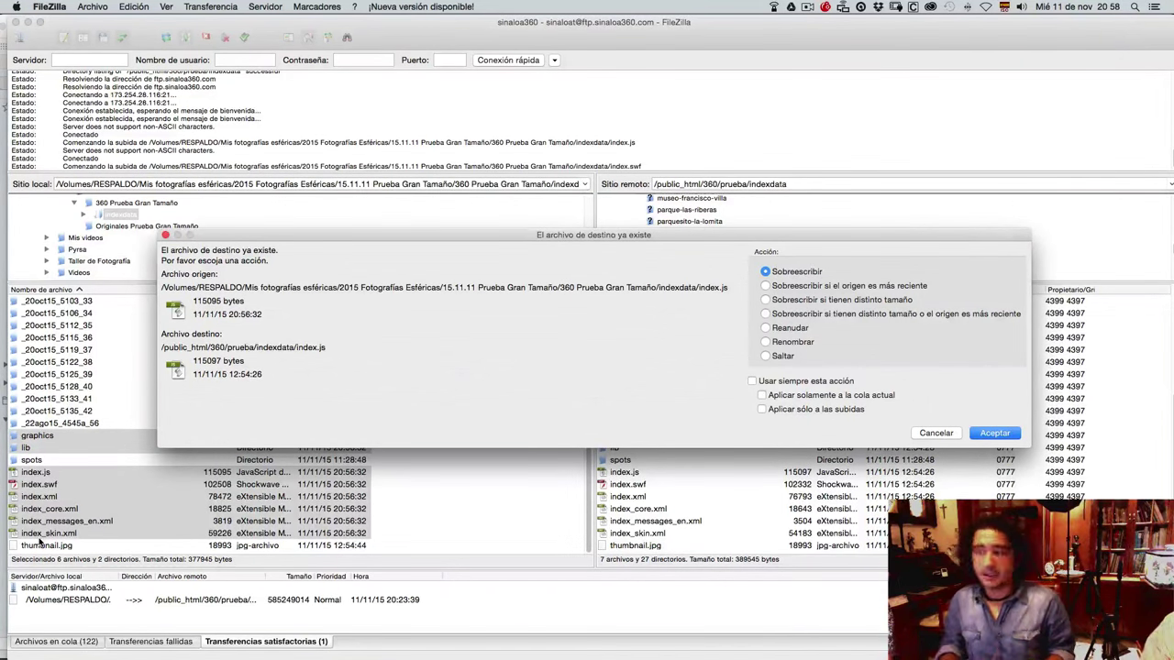
pyautogui.click(828, 383)
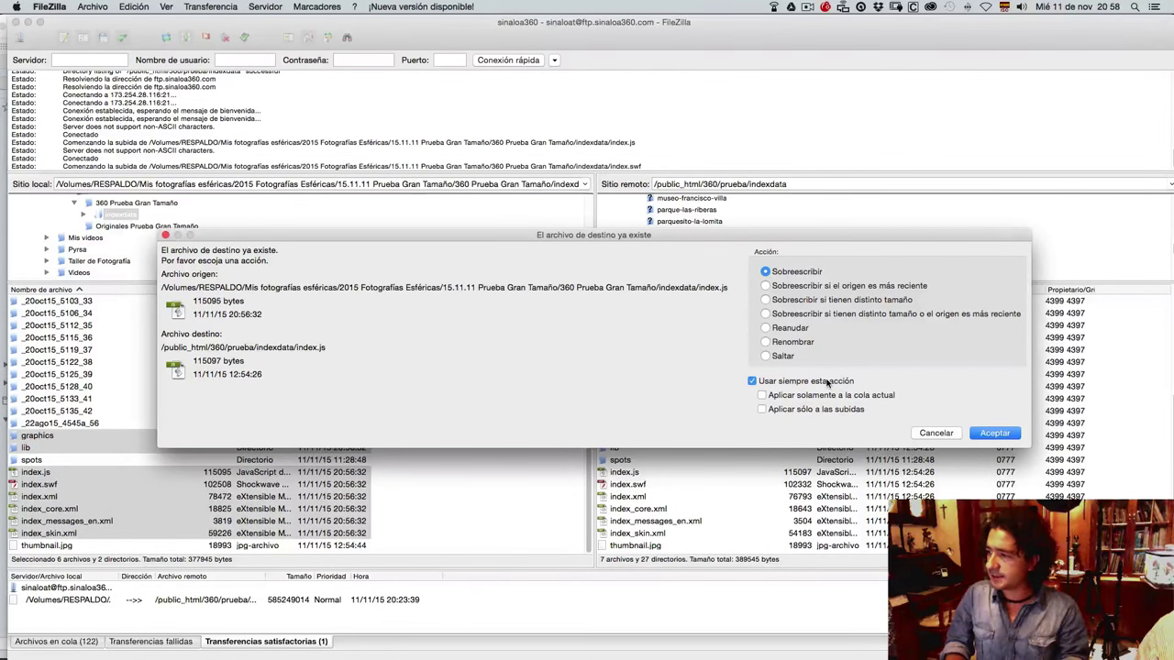
pyautogui.click(1008, 435)
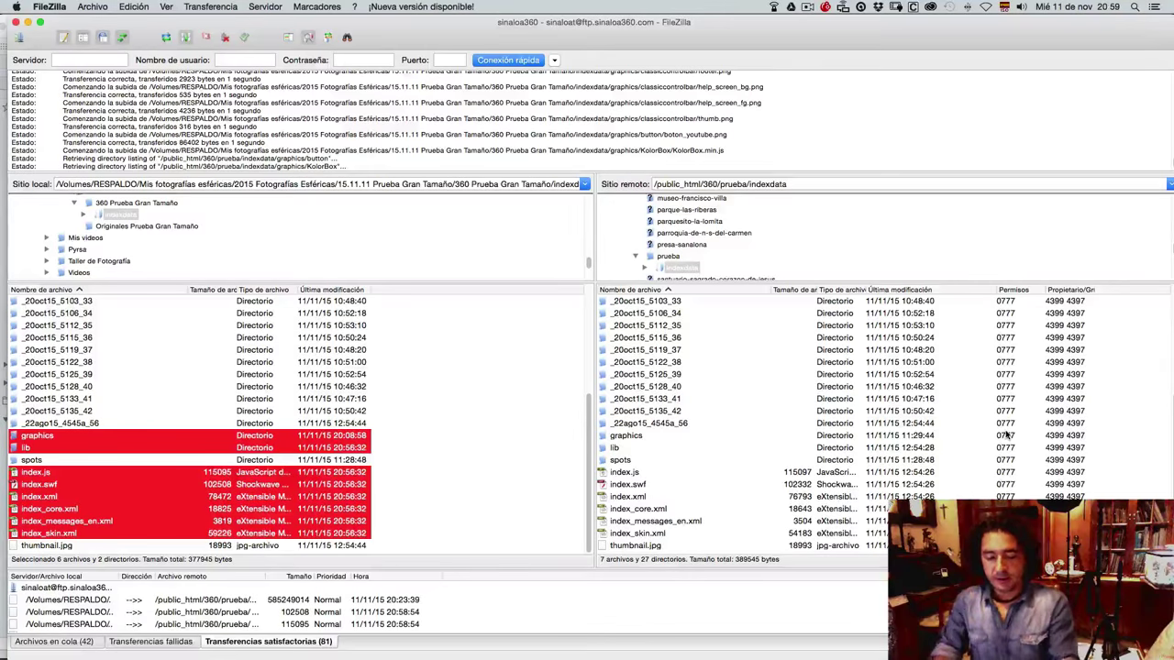
# Step: Switch to Panotour Pro and preview the rebuilt tour locally in the browser
pyautogui.press('super+Tab')
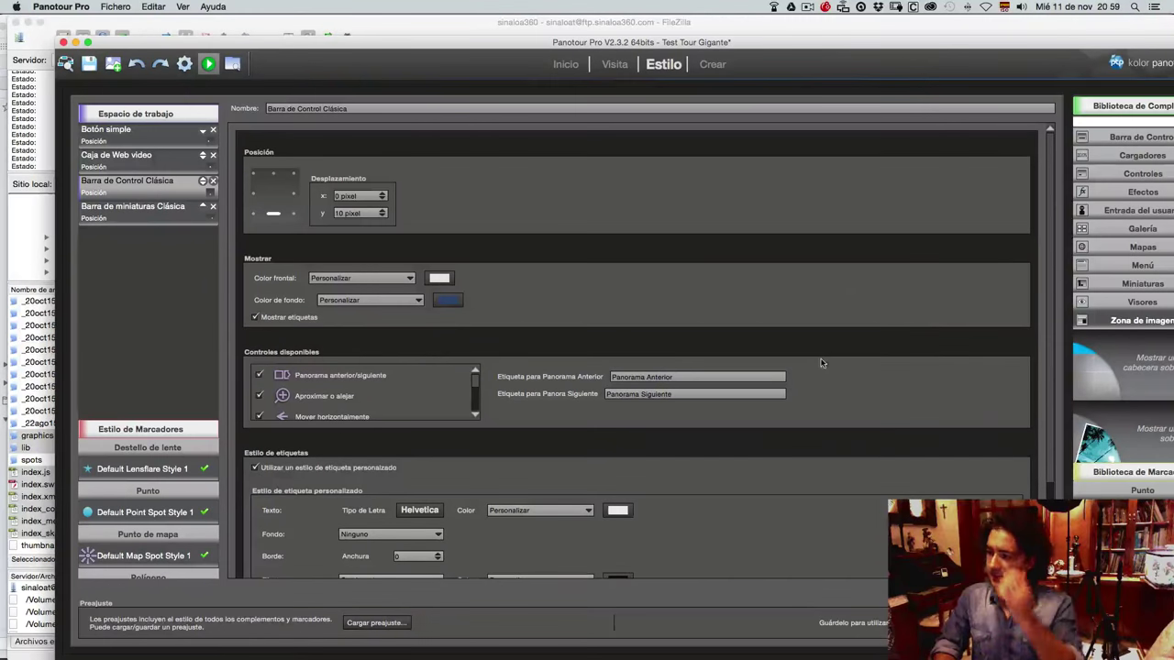
pyautogui.click(208, 65)
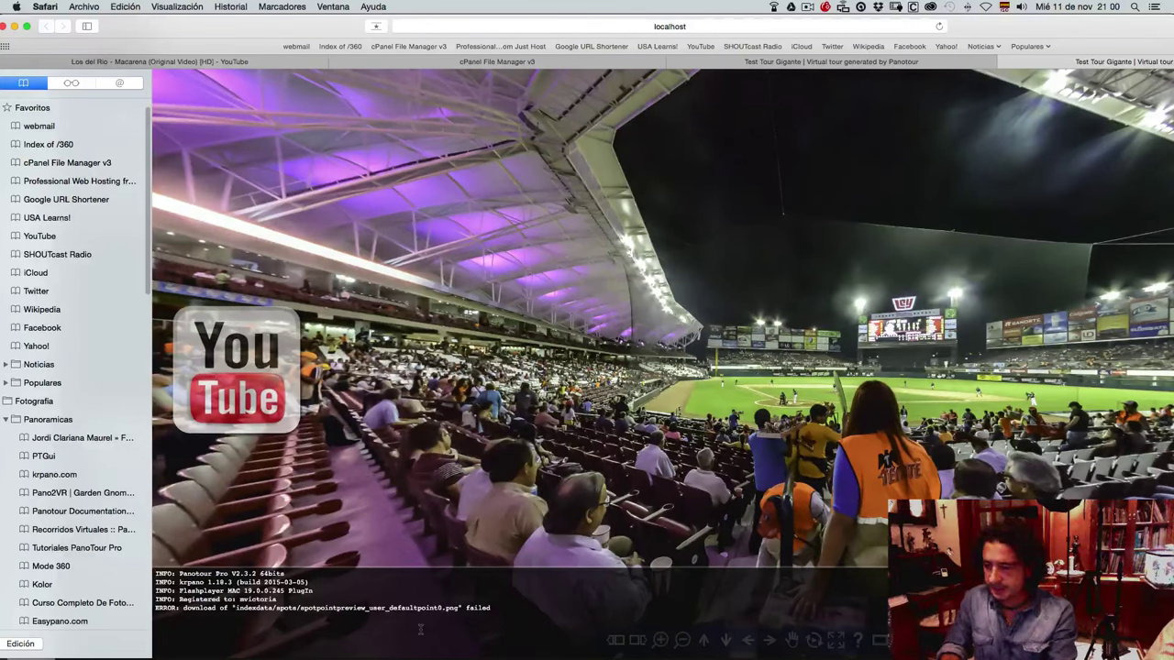
# Step: Switch to Panotour Pro, rebuild and preview the tour in the browser, and reopen the Botón simple settings for checking
pyautogui.press('super+Tab')
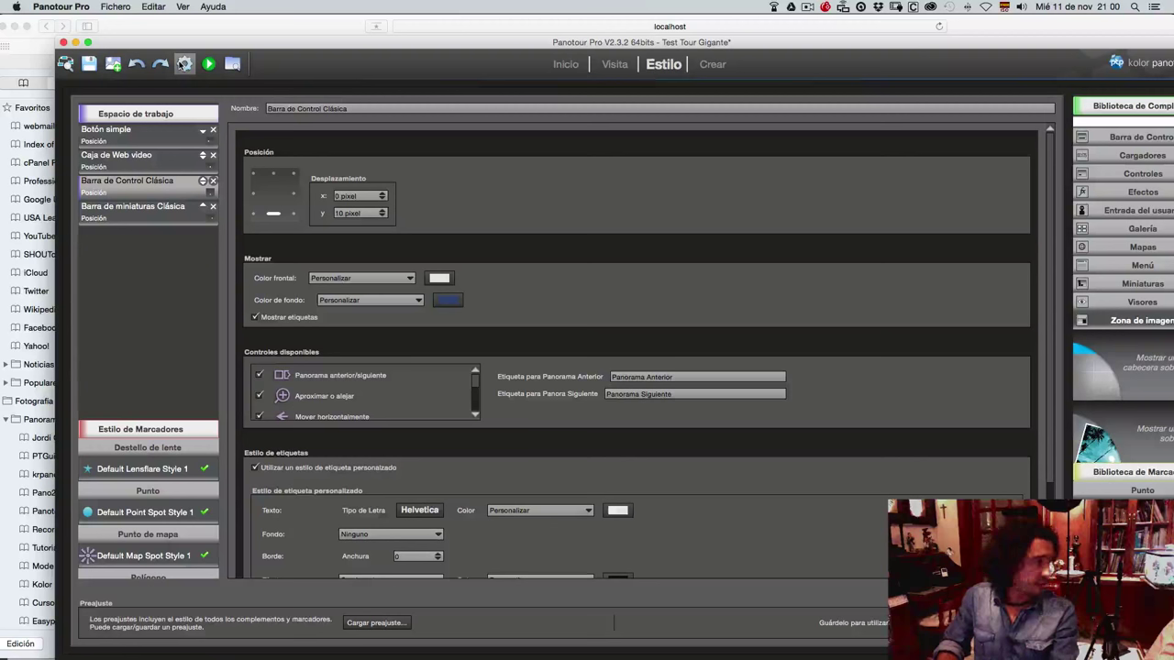
pyautogui.click(185, 63)
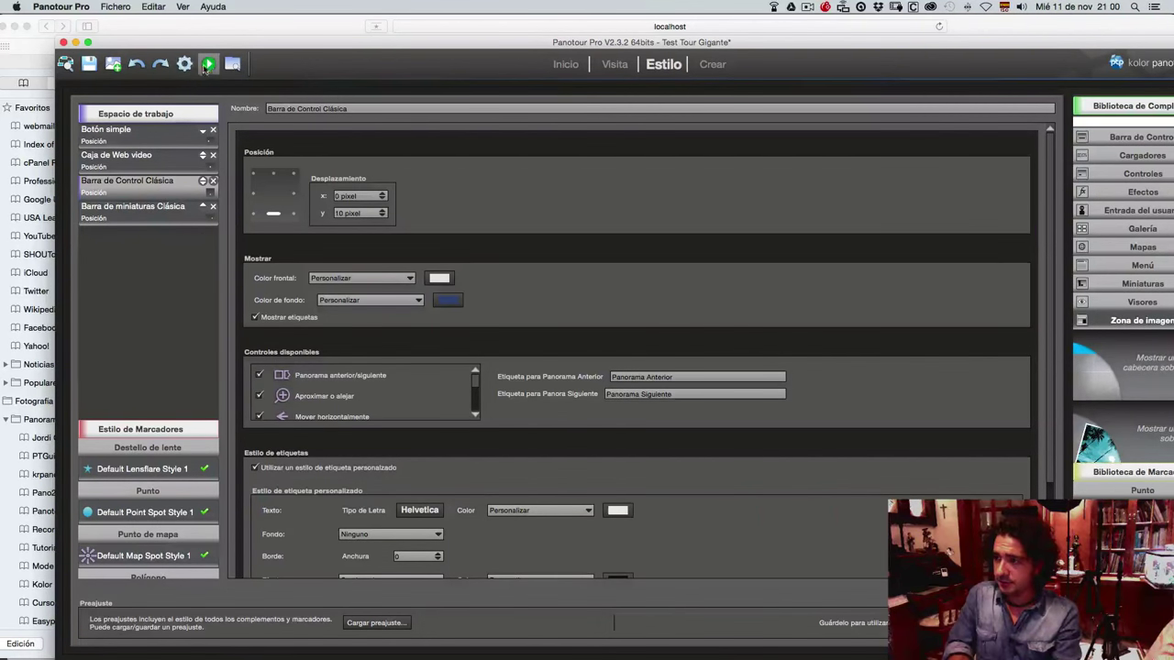
pyautogui.click(209, 64)
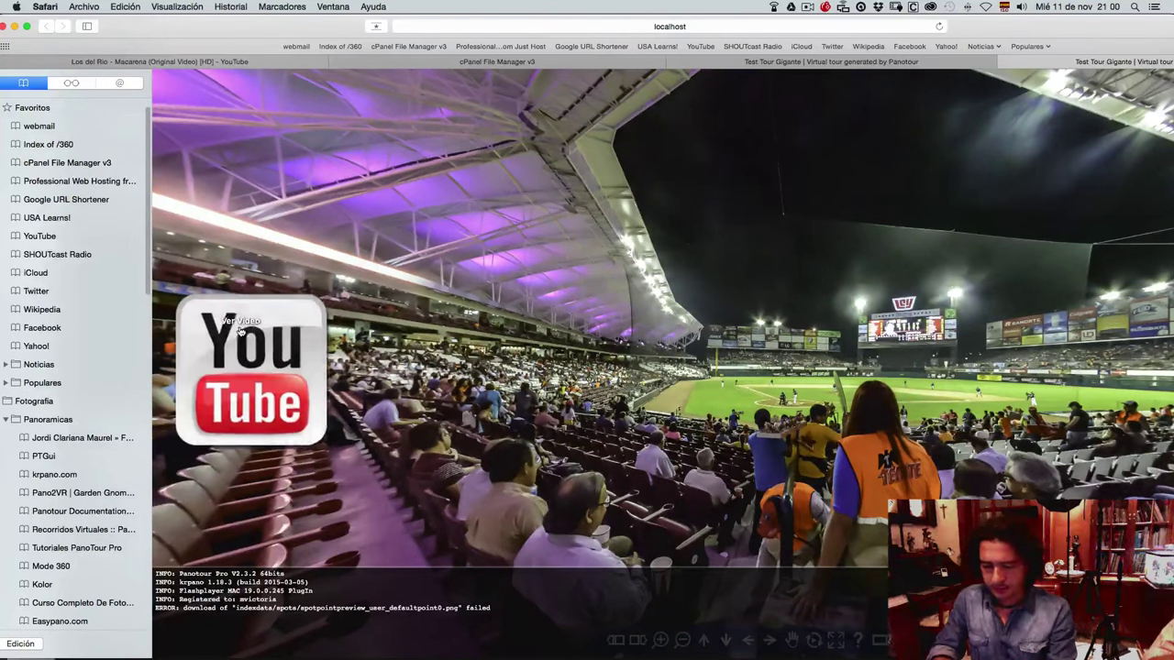
pyautogui.press('super+Tab')
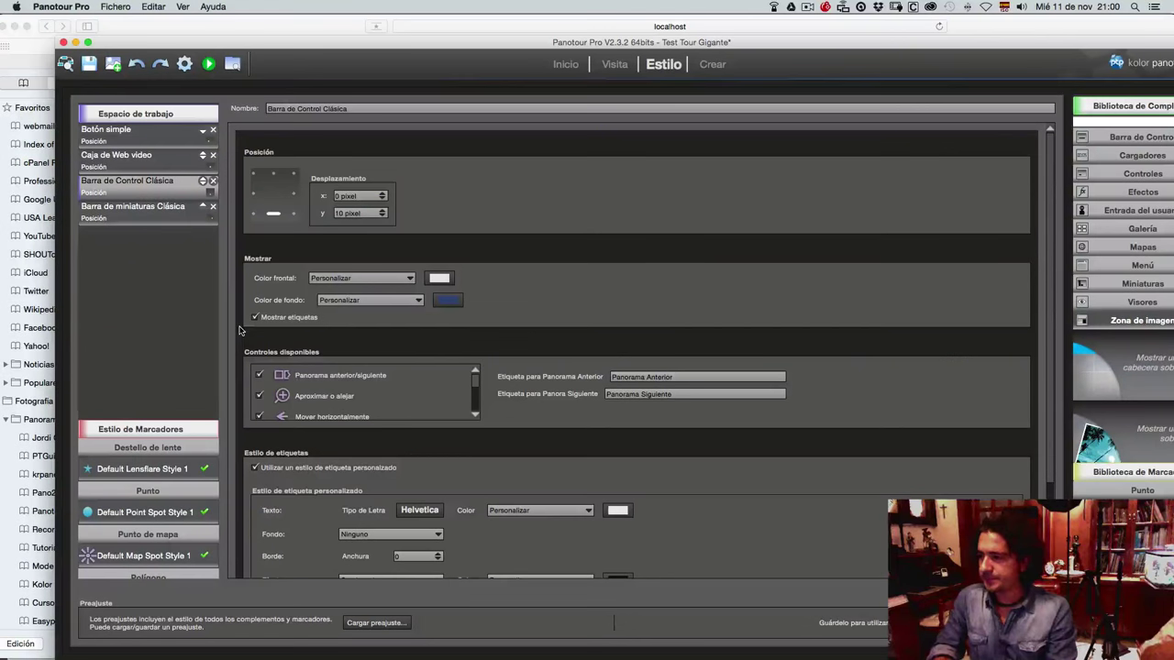
pyautogui.click(151, 134)
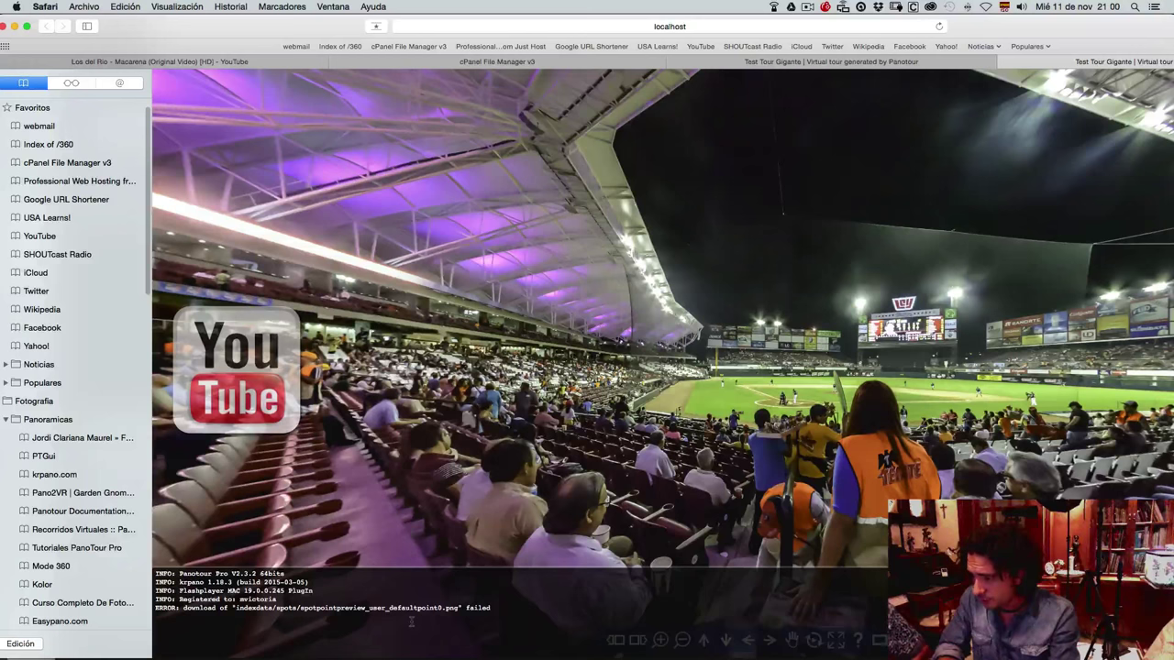
# Step: Switch to Finder and locate the hotspot PNG inside the spots folder of 360 Prueba Gran Tamaño's indexdata
pyautogui.press('super+Tab')
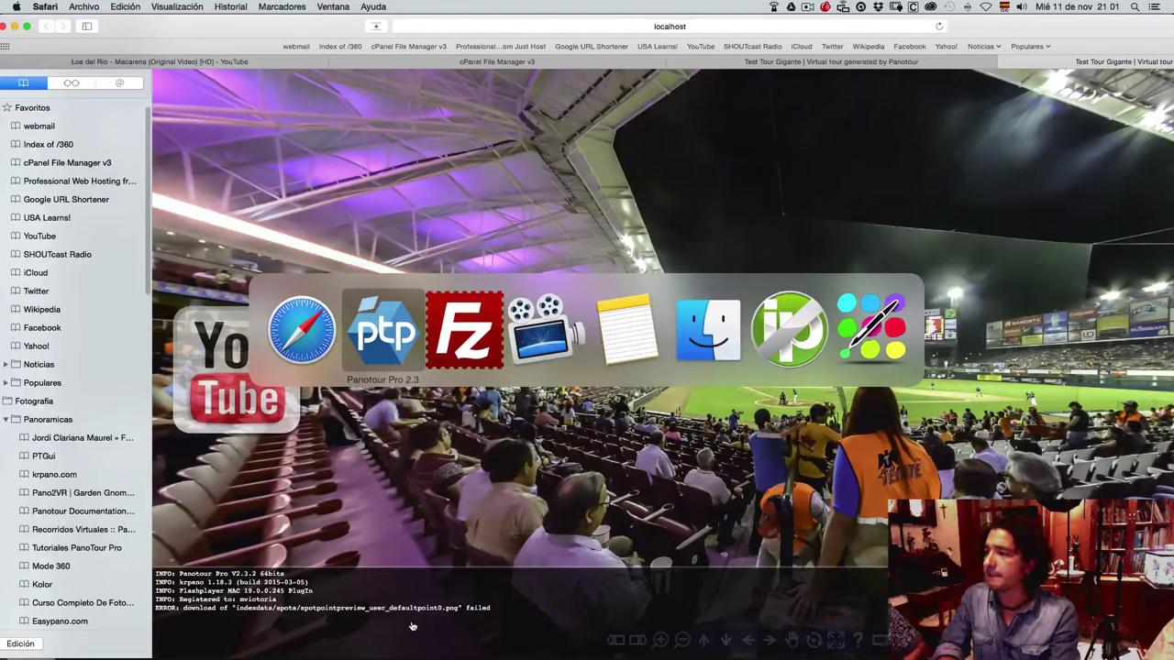
pyautogui.press('super+Tab')
pyautogui.press('super+Tab')
pyautogui.press('super+Tab')
pyautogui.press('super+Tab')
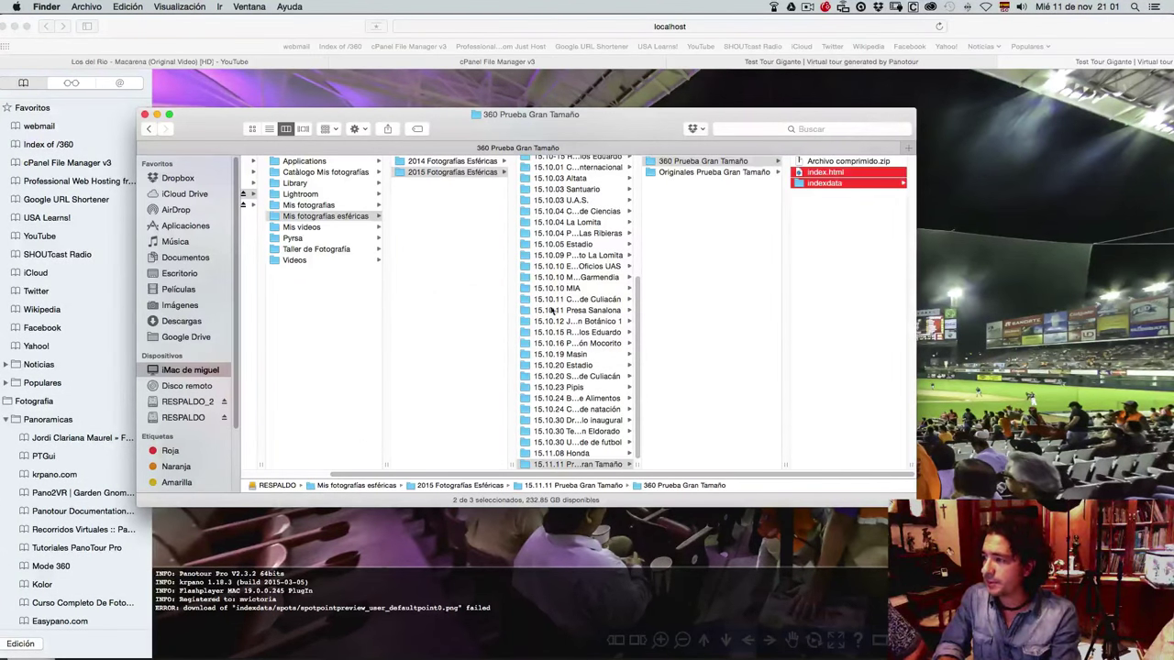
pyautogui.click(857, 209)
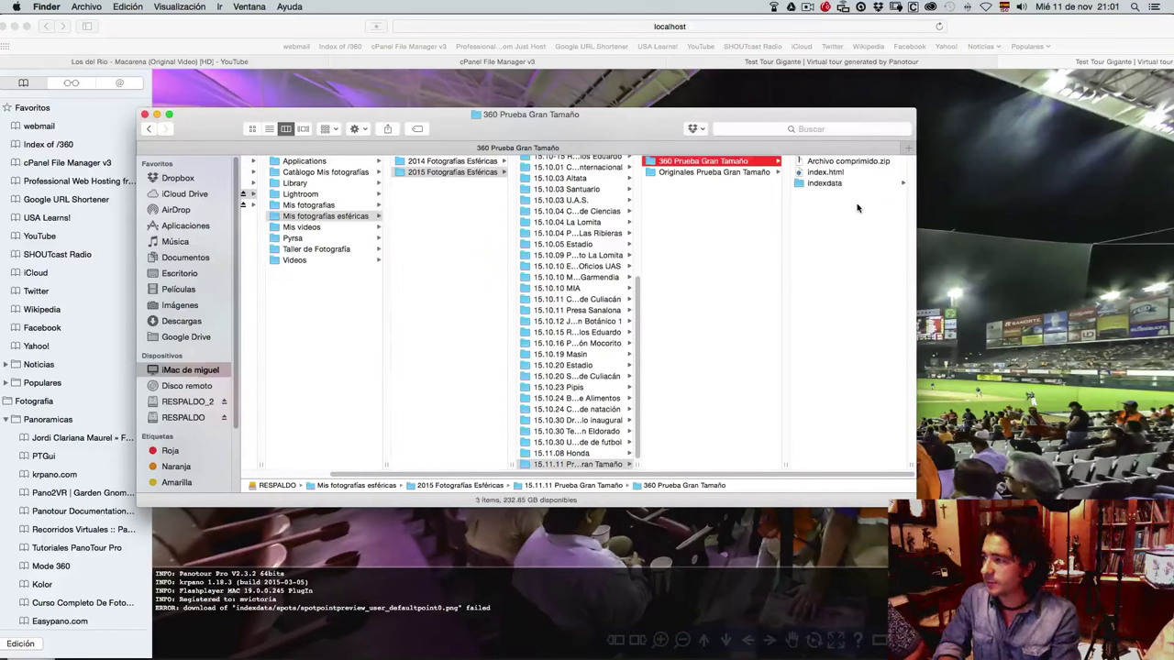
pyautogui.click(810, 184)
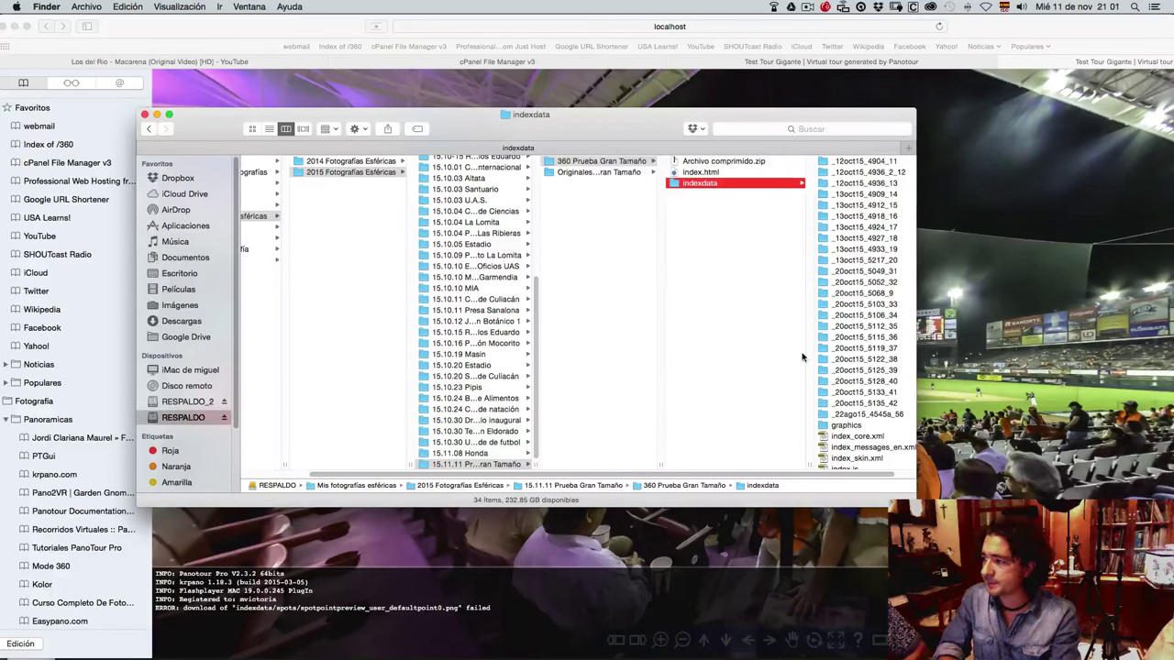
pyautogui.scroll(-3, 828, 429)
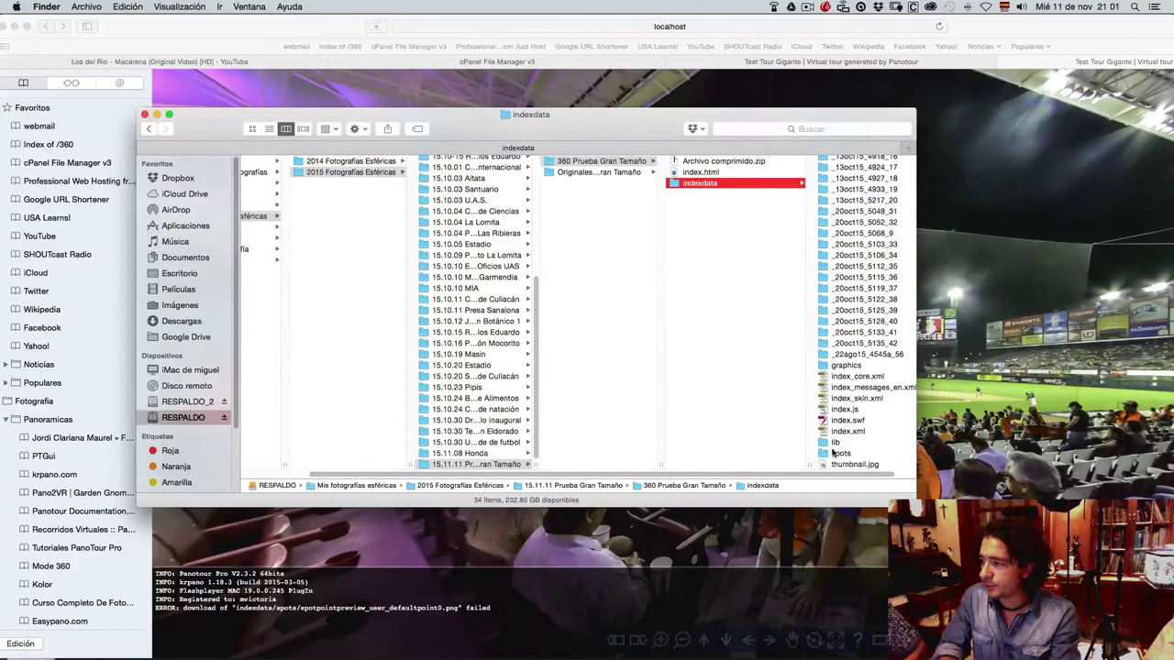
pyautogui.click(836, 453)
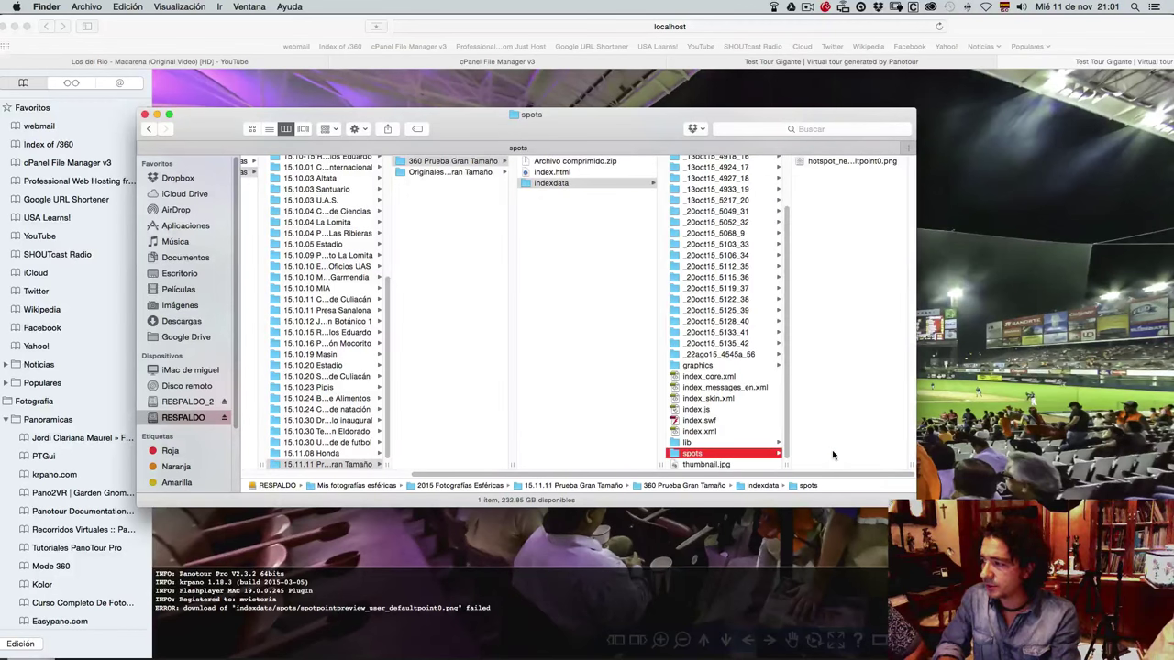
pyautogui.click(873, 162)
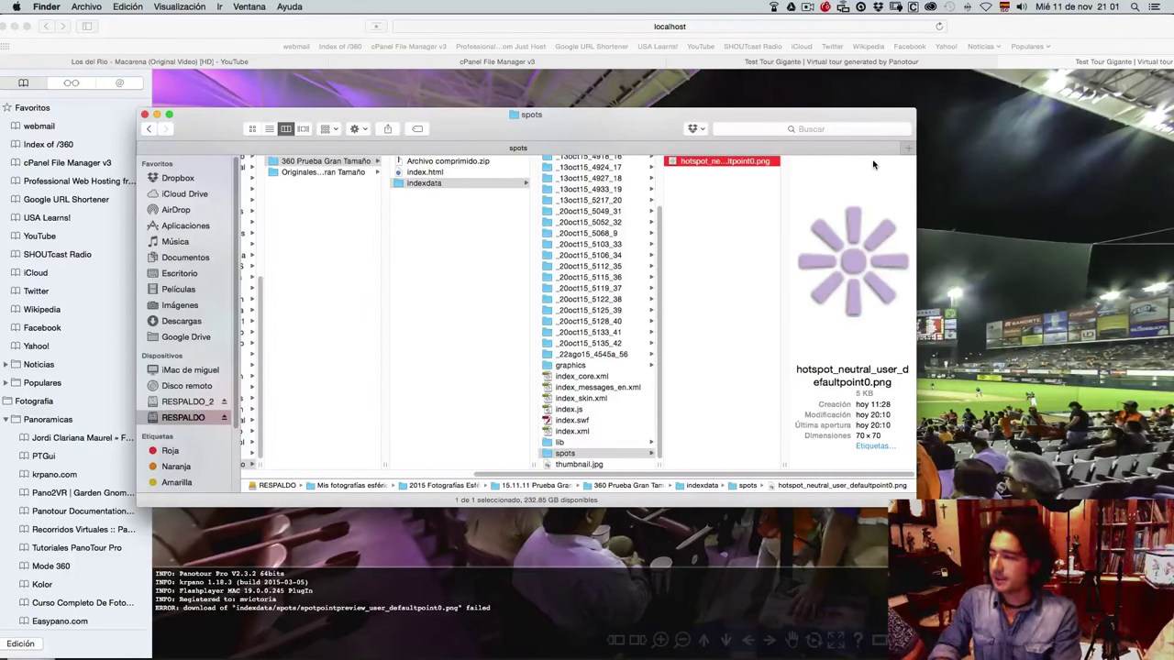
# Step: In Panotour Pro, set the Default Map Spot Style 1 icon to Clásico - Información and preview the tour
pyautogui.press('super+Tab')
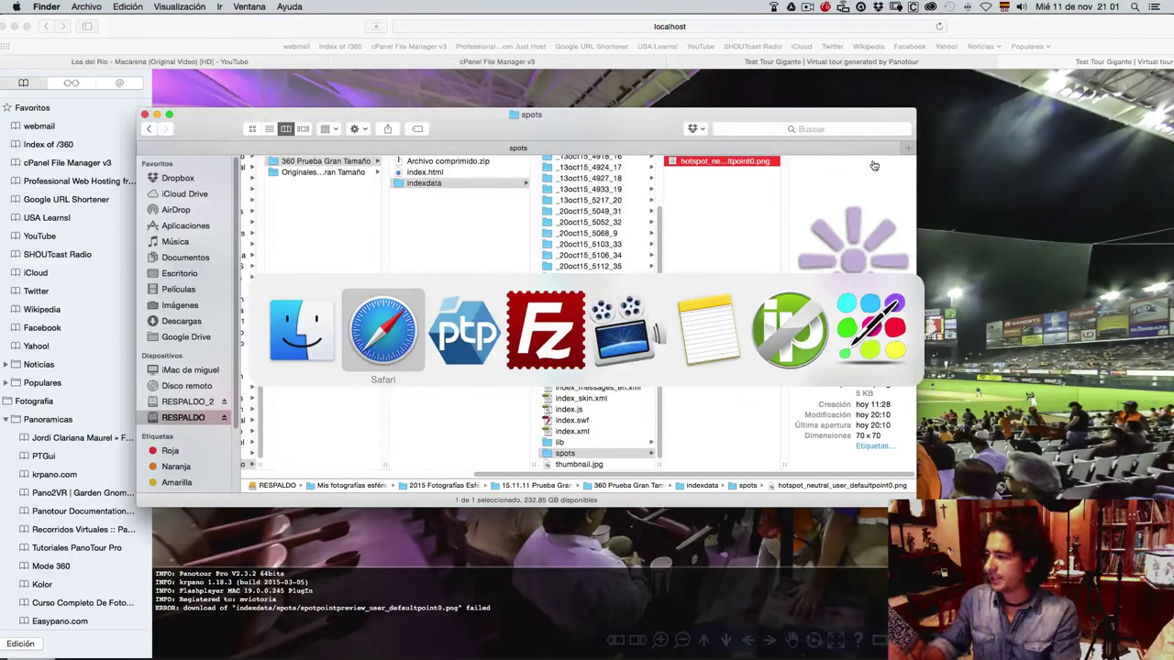
pyautogui.press('super+Tab')
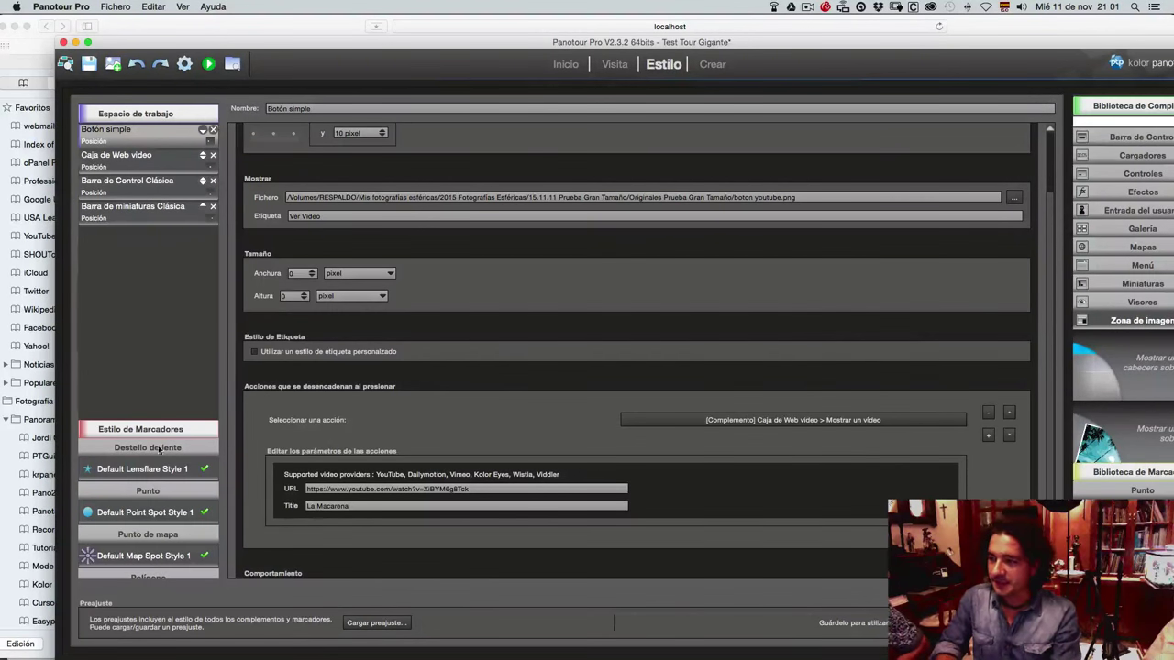
pyautogui.click(107, 561)
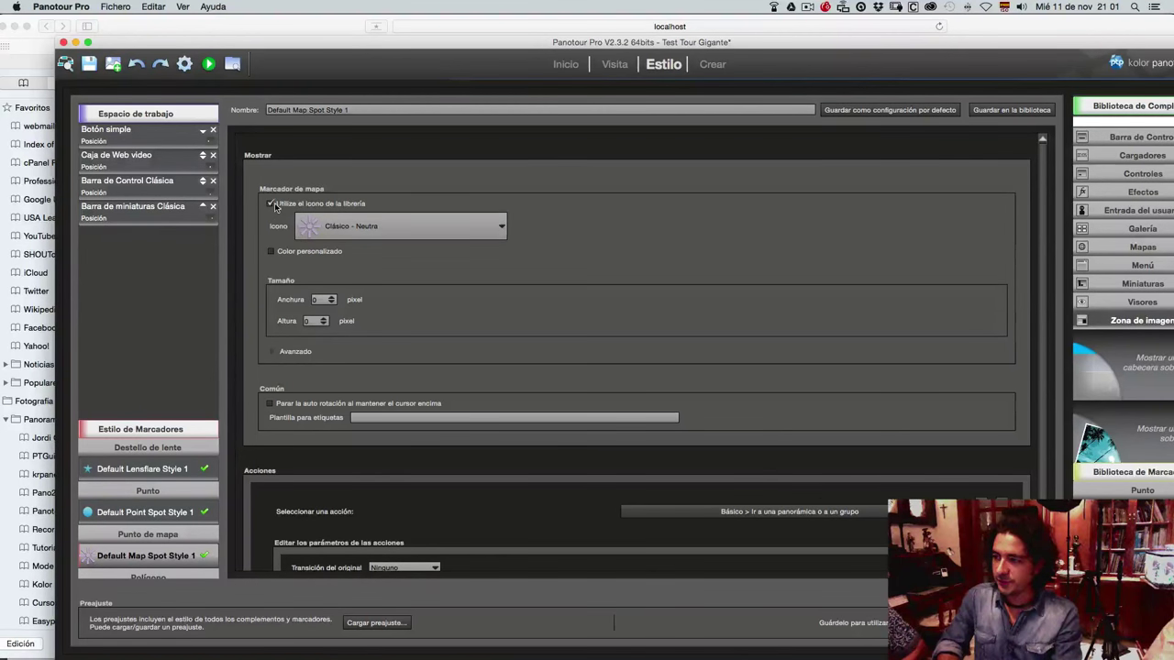
pyautogui.click(350, 228)
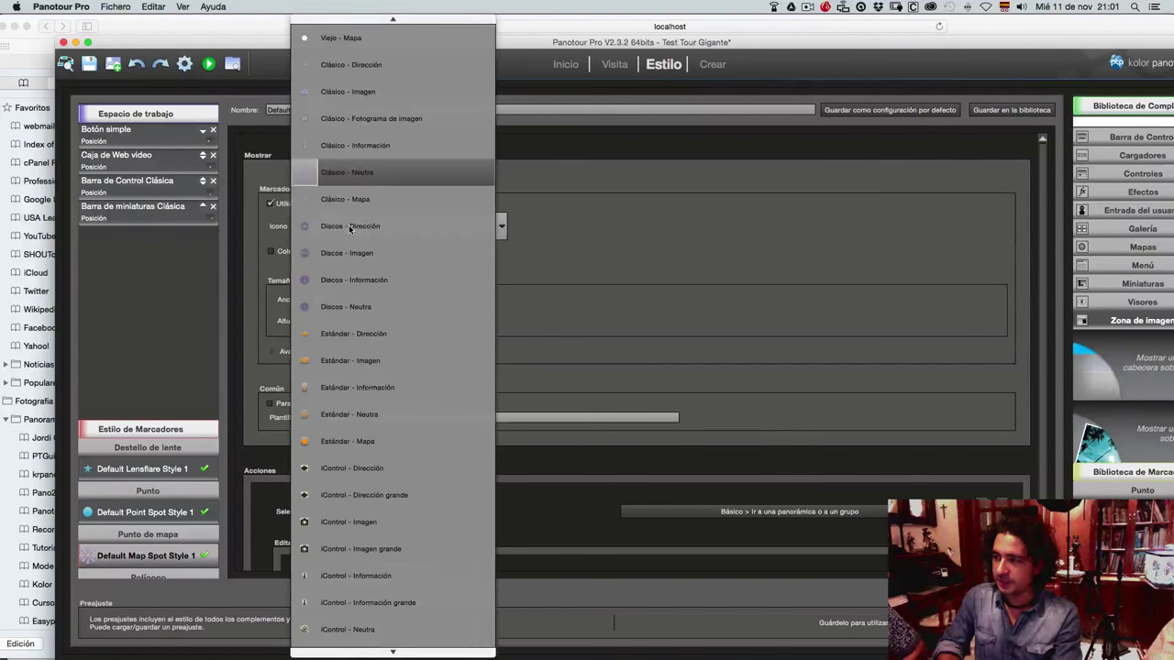
pyautogui.click(369, 148)
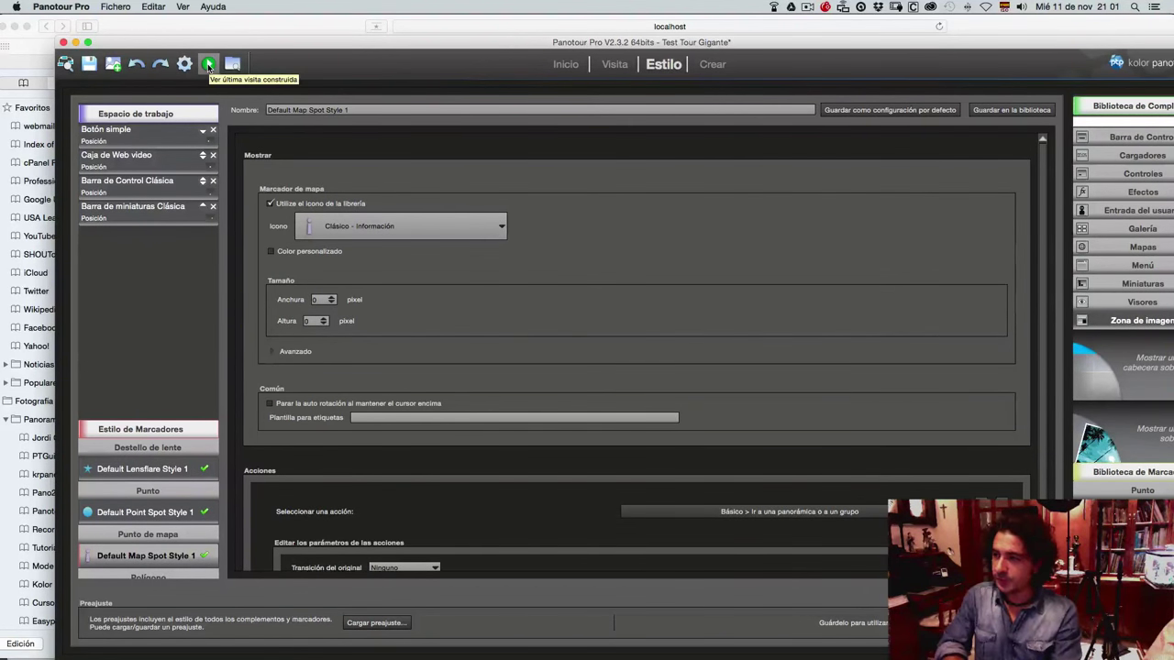
pyautogui.click(208, 66)
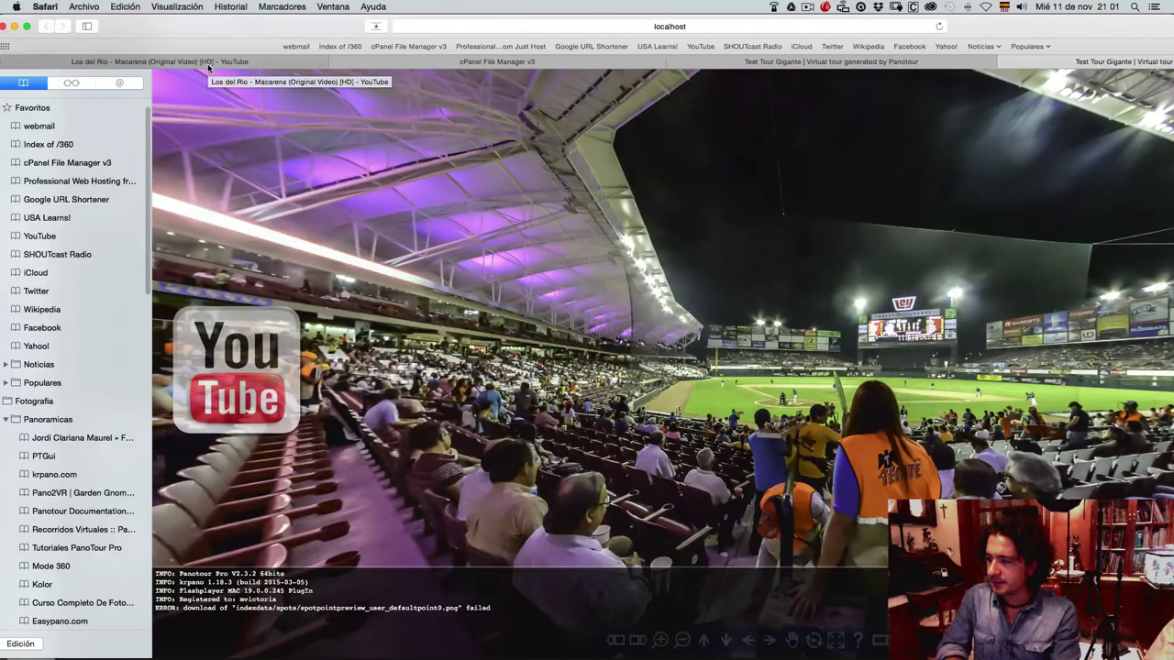
# Step: Return to Finder and inspect the file information of hotspot_neutral_user_defaultpoint0.png in the spots folder
pyautogui.press('super+Tab')
pyautogui.press('super+Tab')
pyautogui.press('super+Tab')
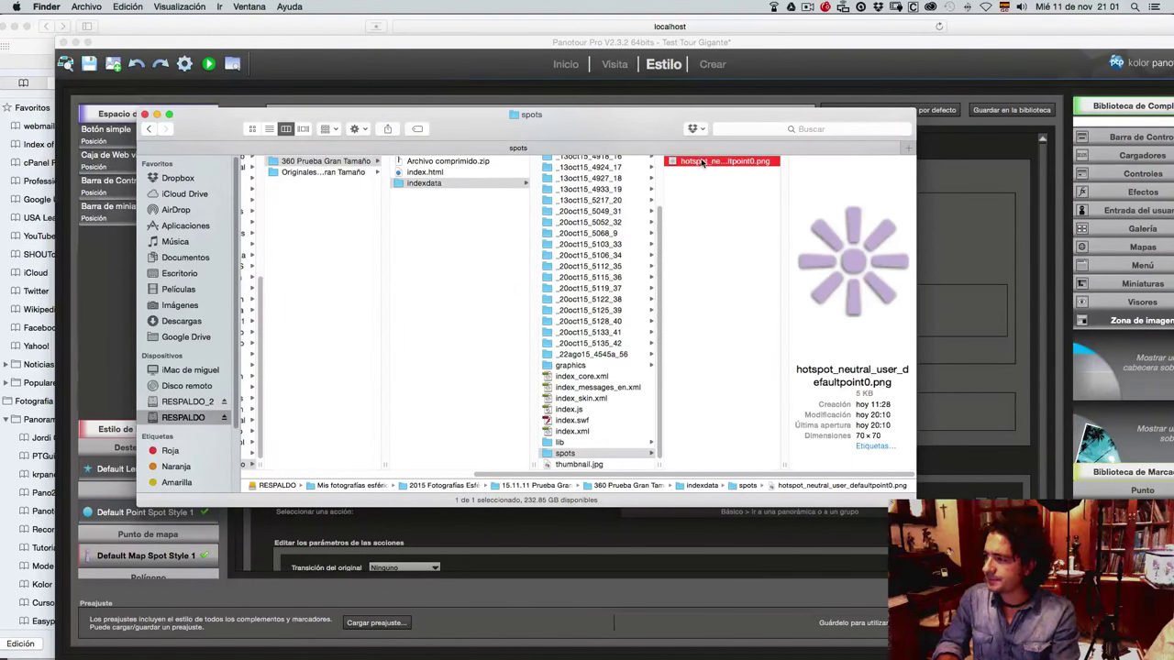
pyautogui.press('super+i')
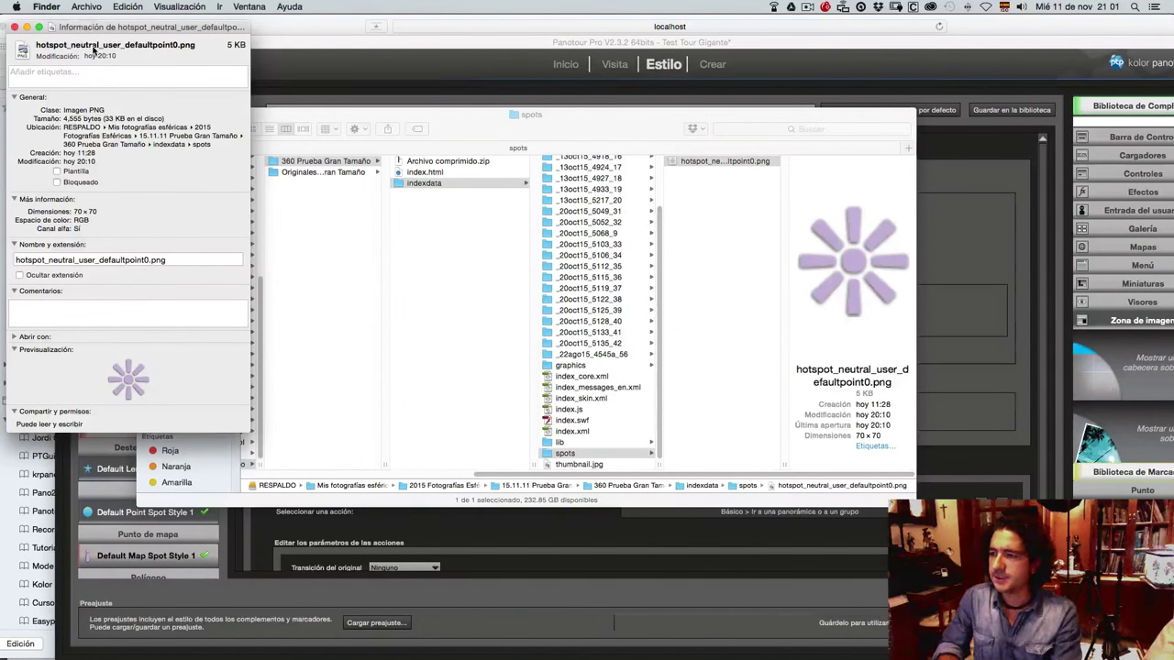
pyautogui.click(14, 27)
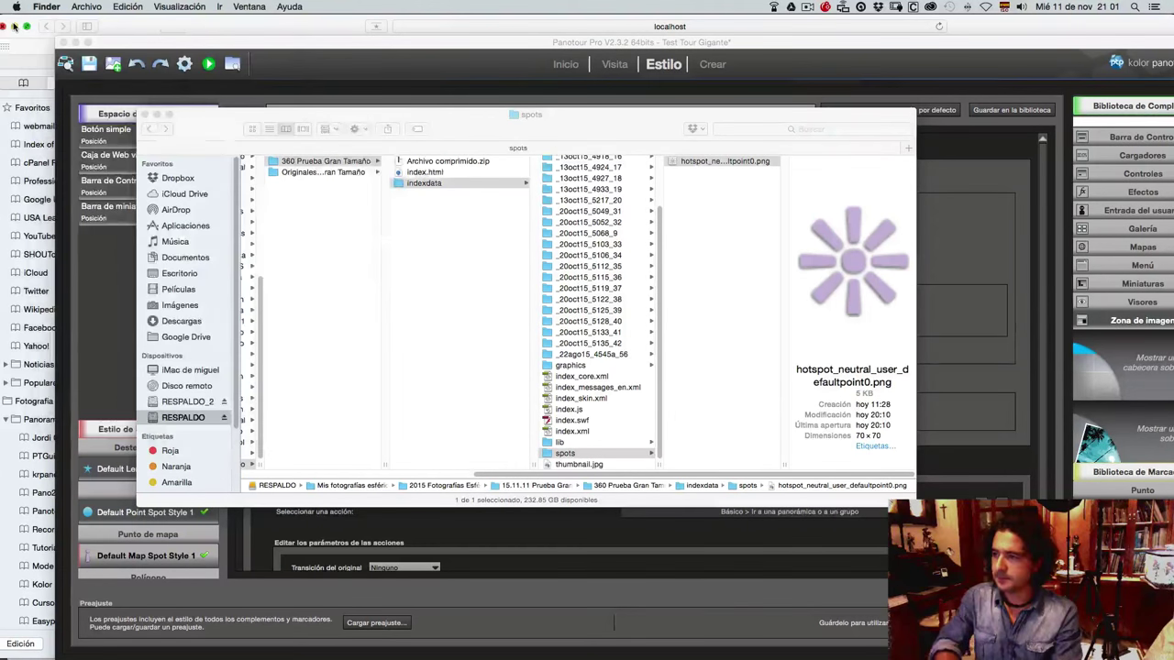
# Step: Open Panotour Pro's project file manager and expand the indexdata and graphics folders to examine the unneeded files
pyautogui.click(321, 65)
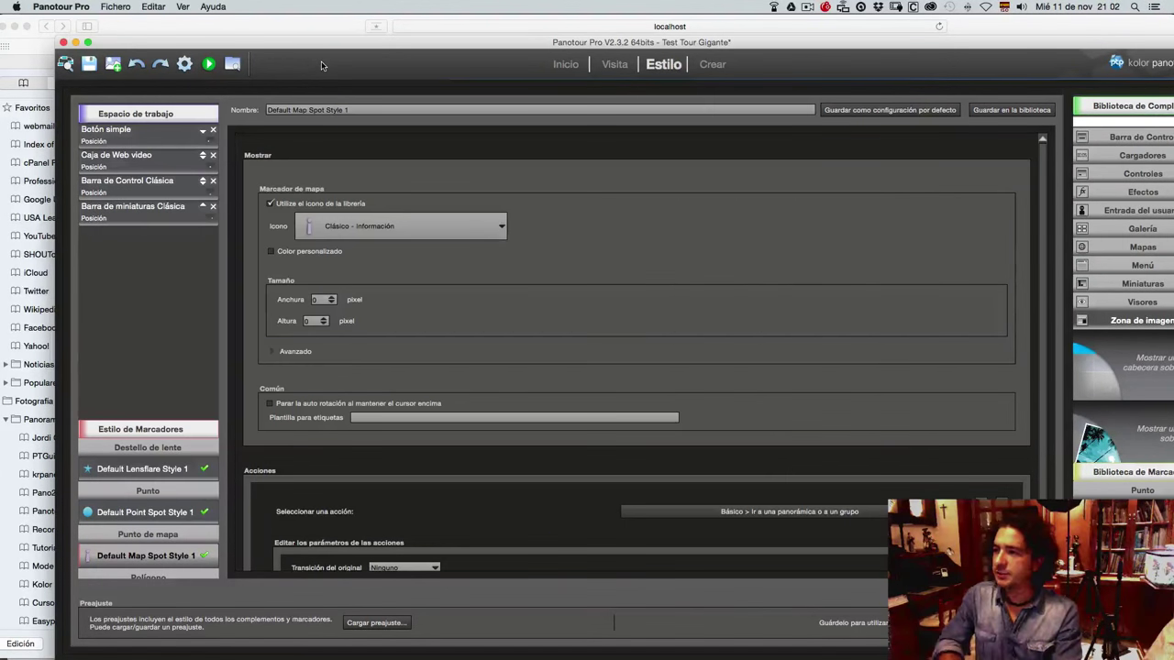
pyautogui.click(232, 64)
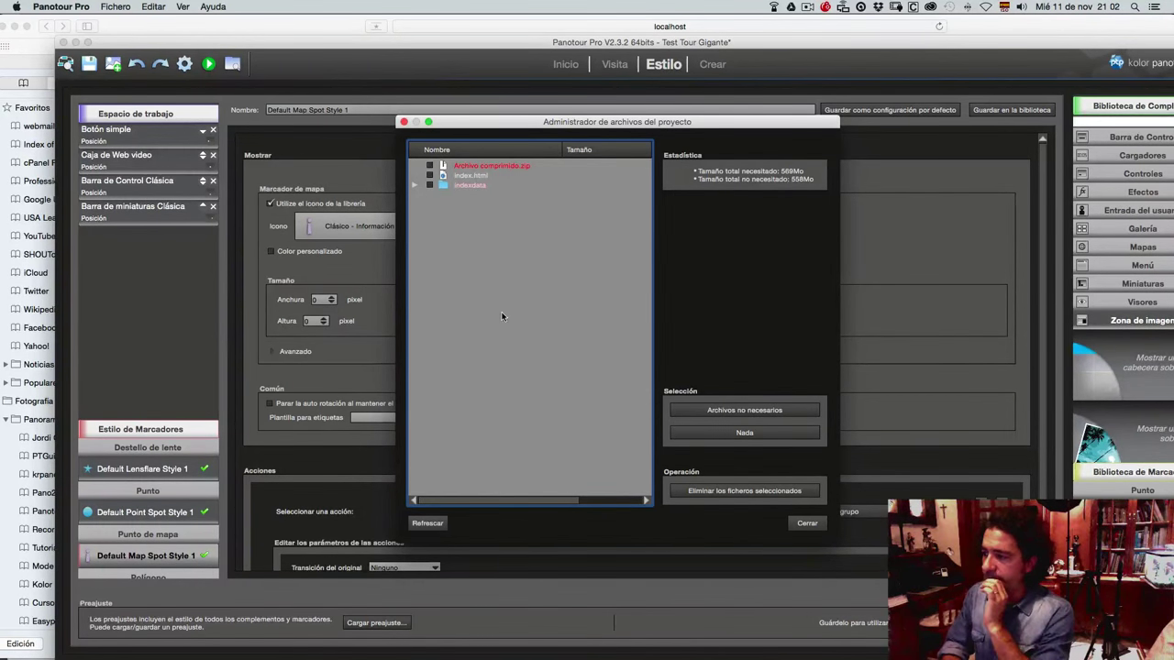
pyautogui.click(415, 186)
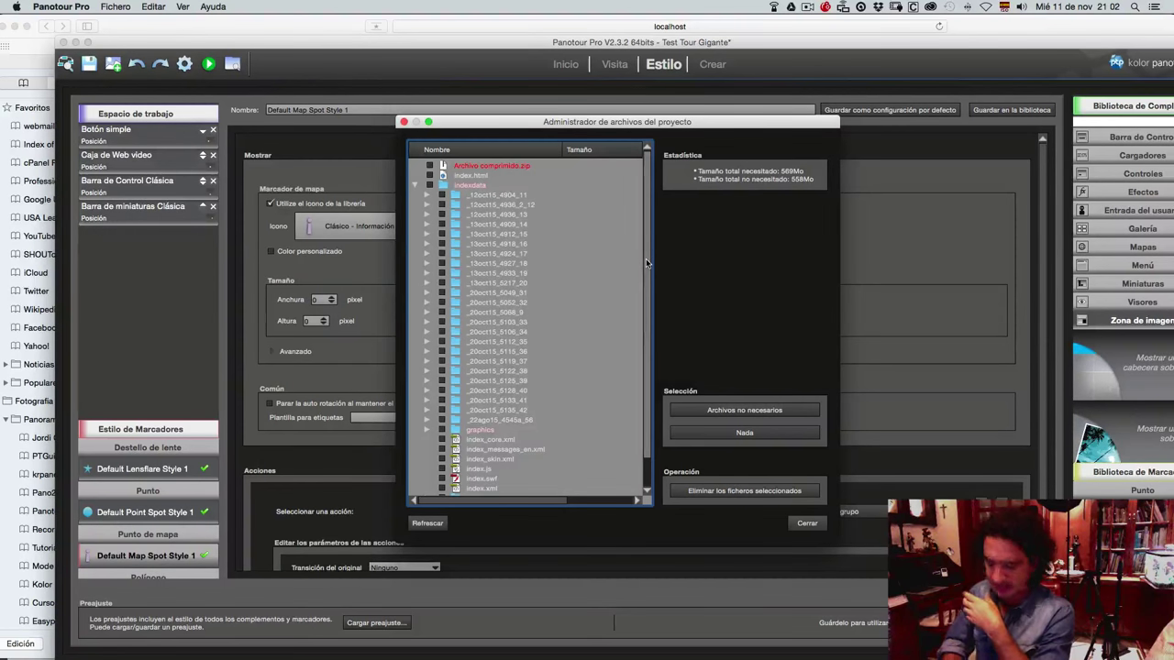
pyautogui.scroll(-2, 641, 296)
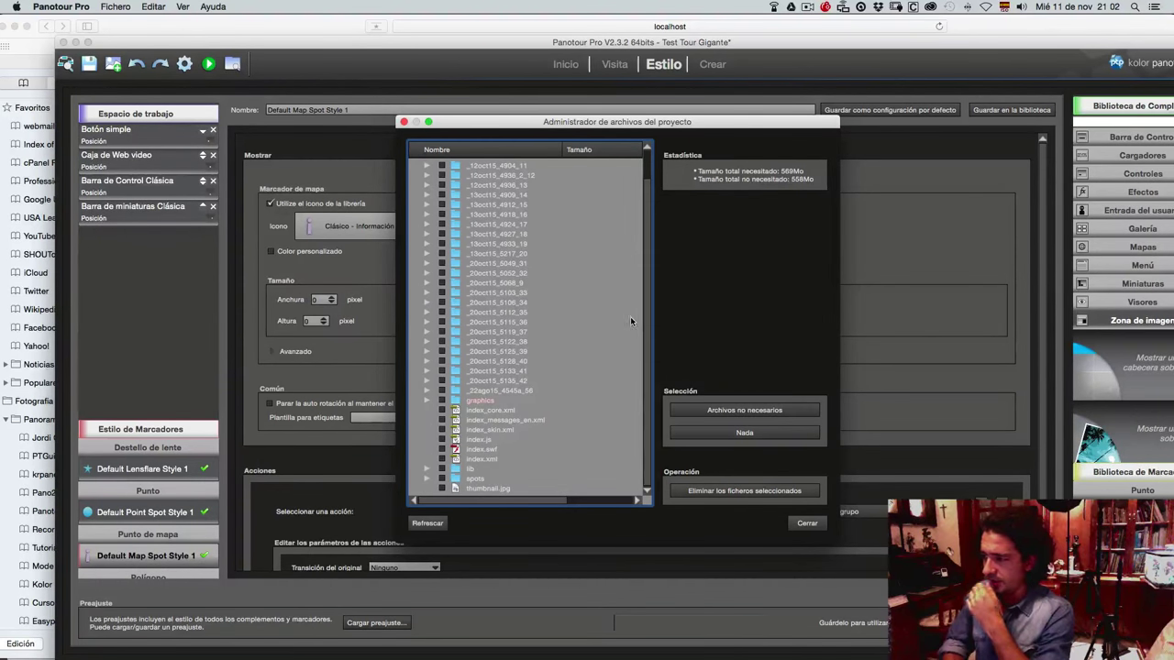
pyautogui.click(426, 403)
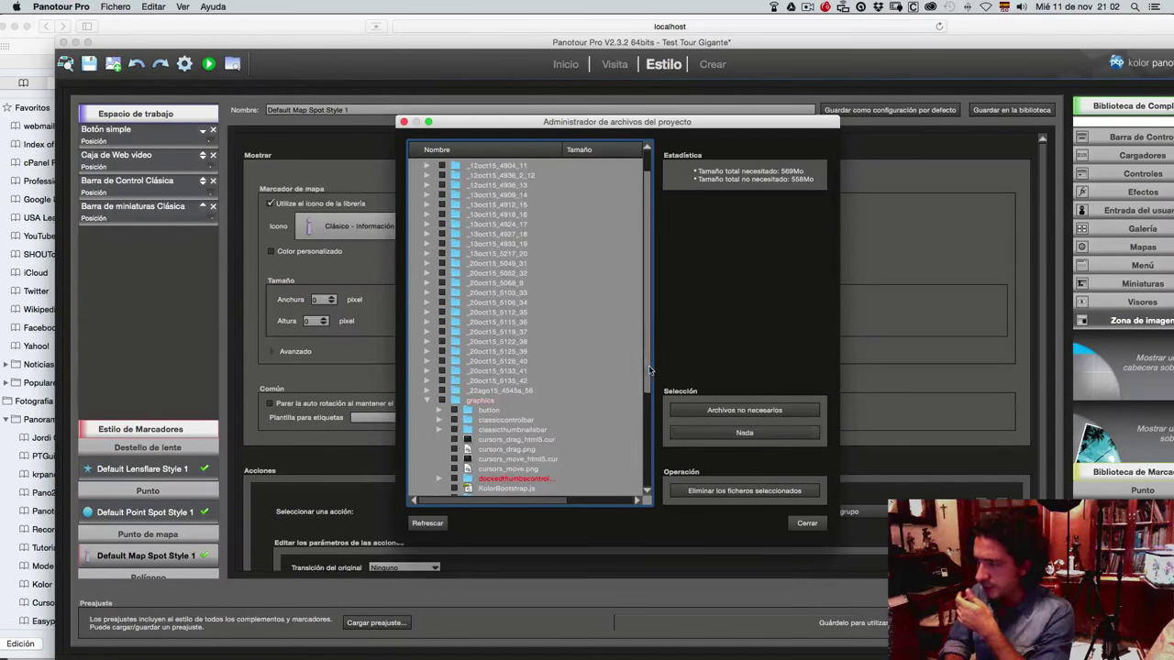
pyautogui.moveTo(645, 368); pyautogui.dragTo(639, 422)
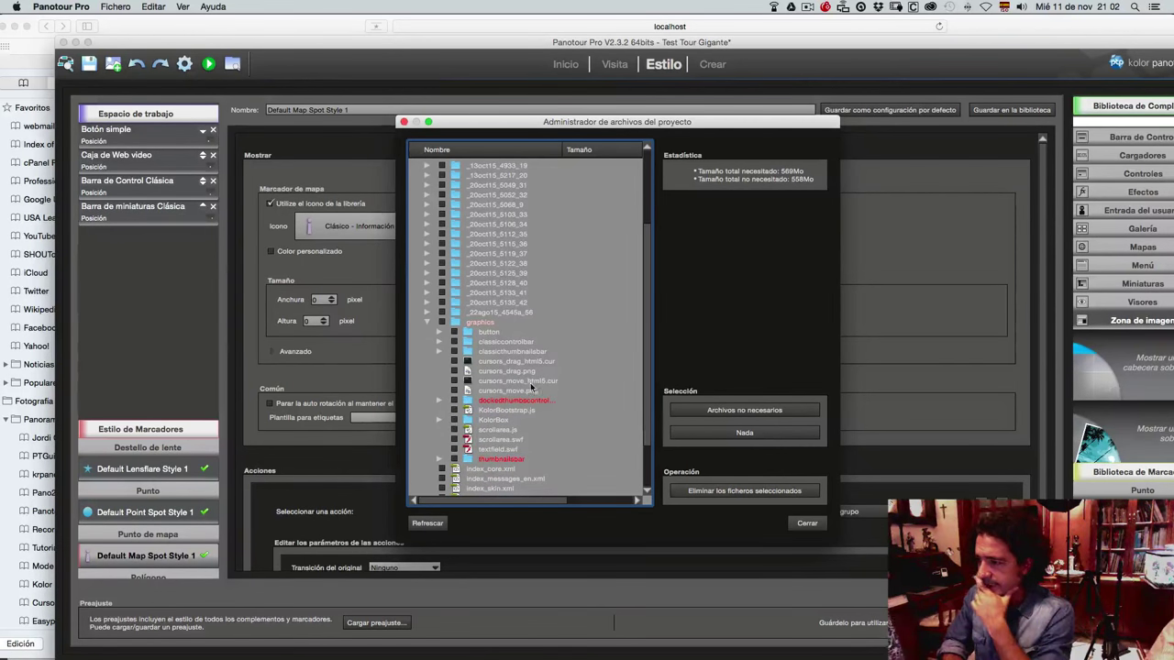
# Step: Delete the contents of the unneeded docked thumbs control and thumbnailsbar folders within graphics, and close the file manager
pyautogui.click(453, 402)
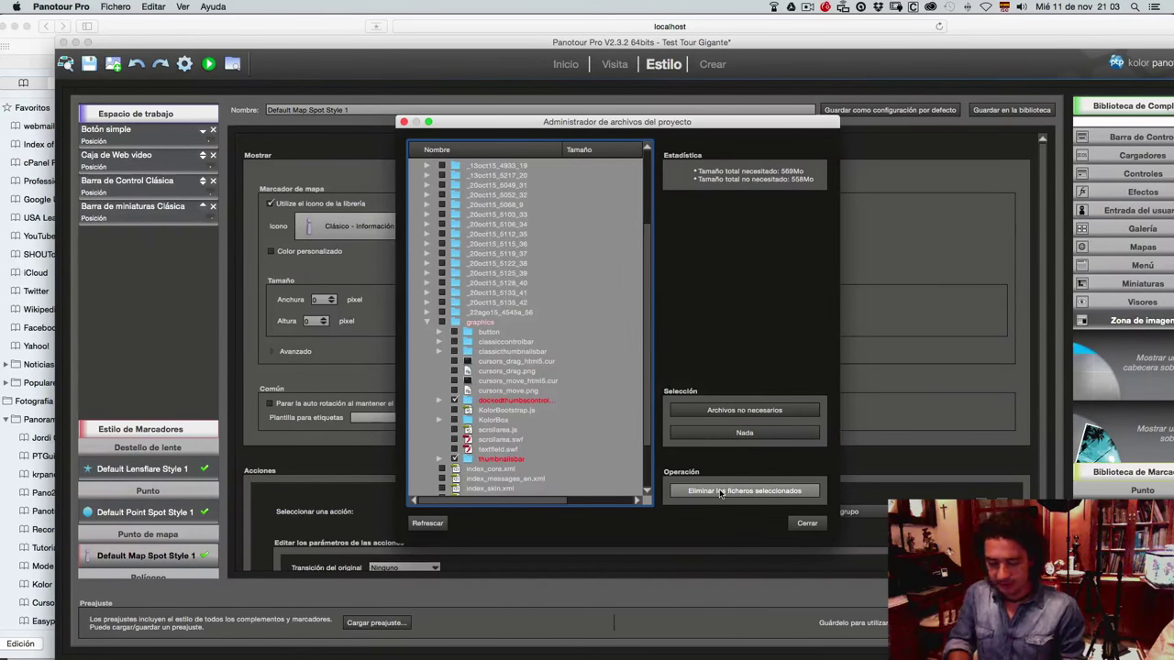
pyautogui.click(720, 493)
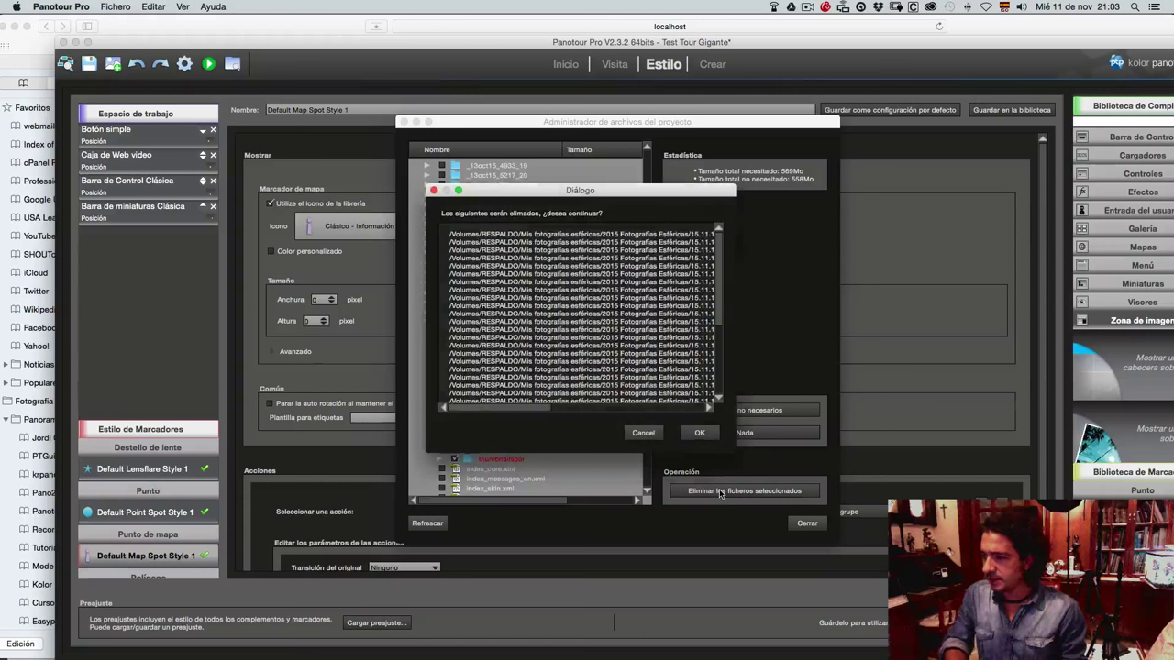
pyautogui.click(698, 434)
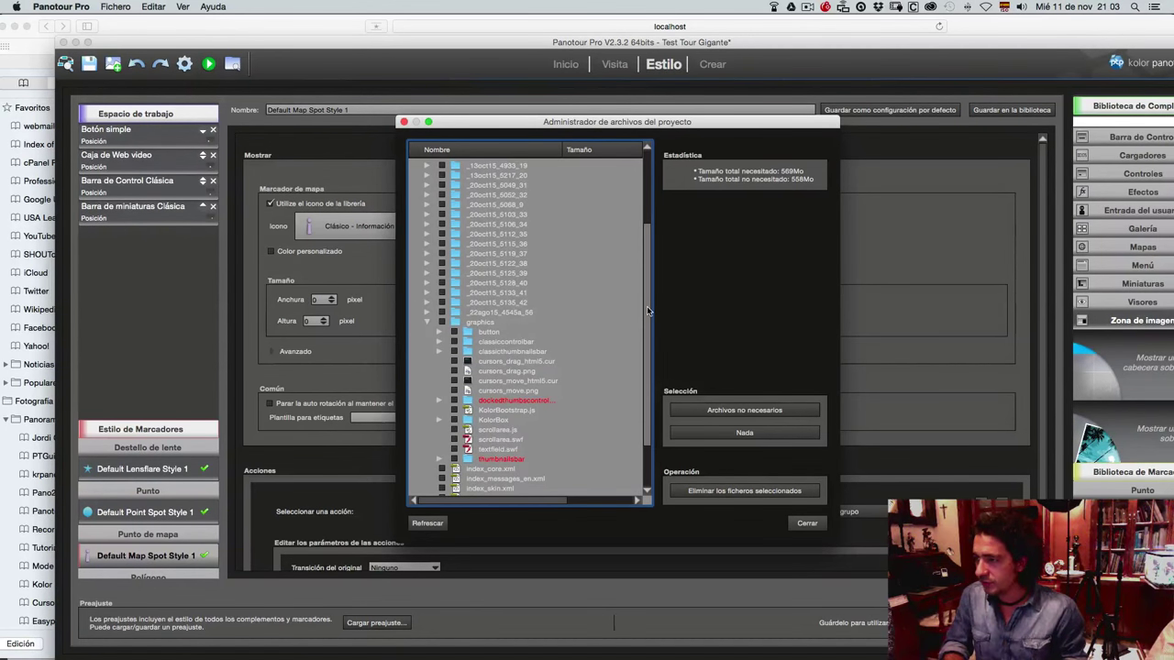
pyautogui.click(804, 523)
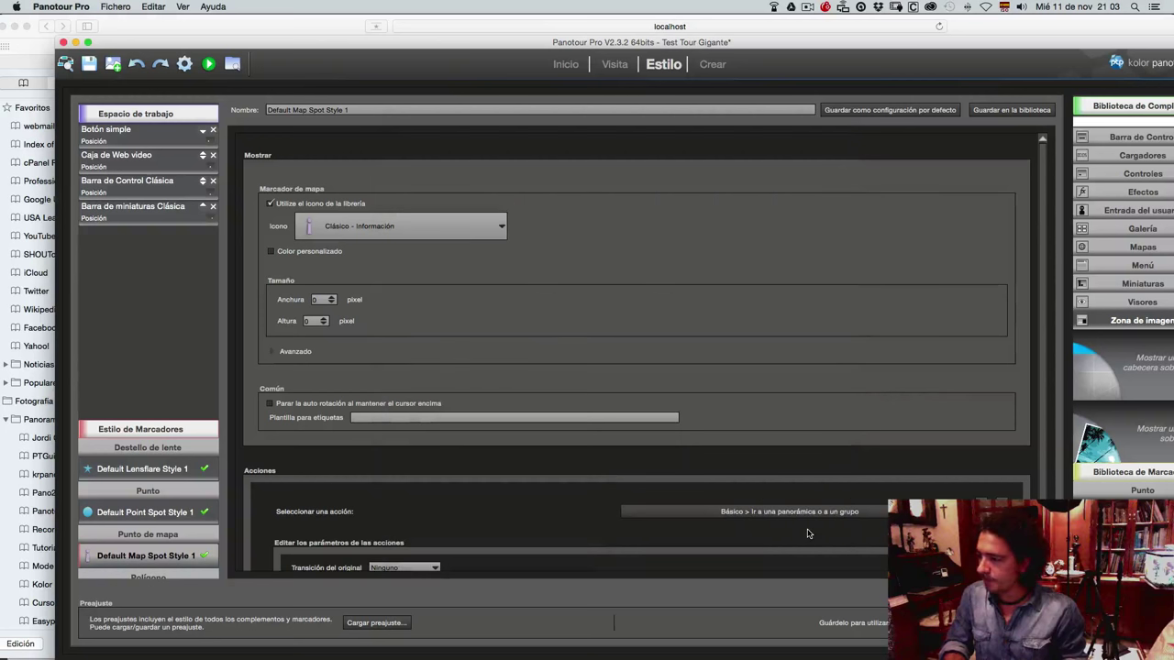
# Step: Set the Default Map Spot Style 1 icon back to Clásico - Neutra and preview the tour in the browser
pyautogui.click(335, 228)
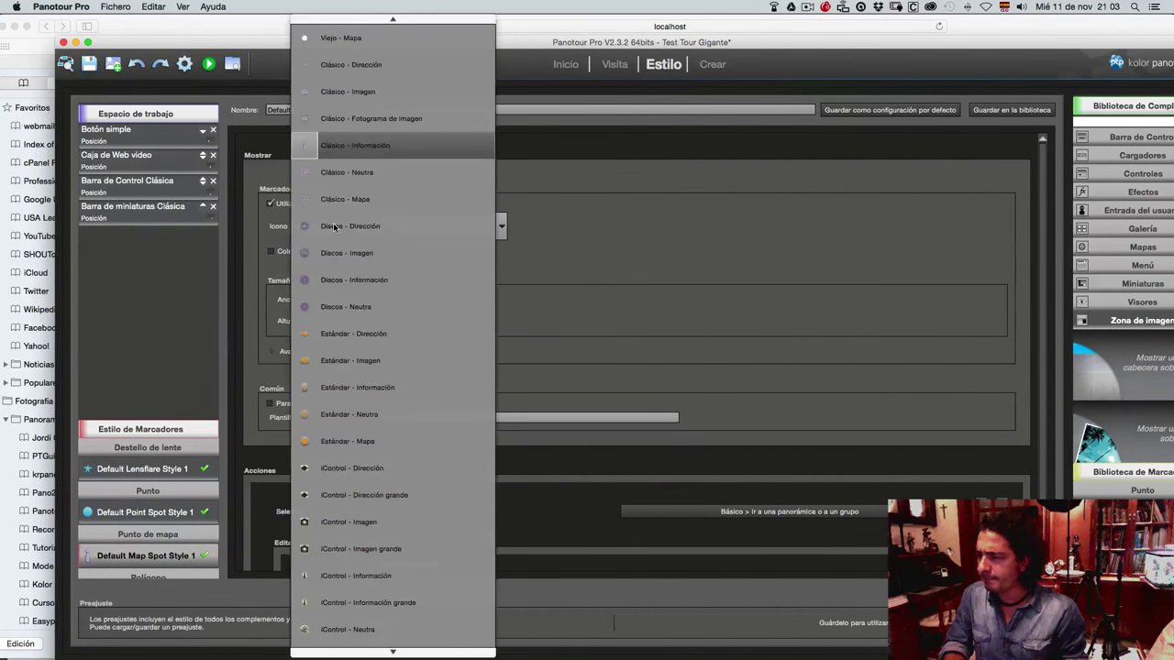
pyautogui.click(375, 172)
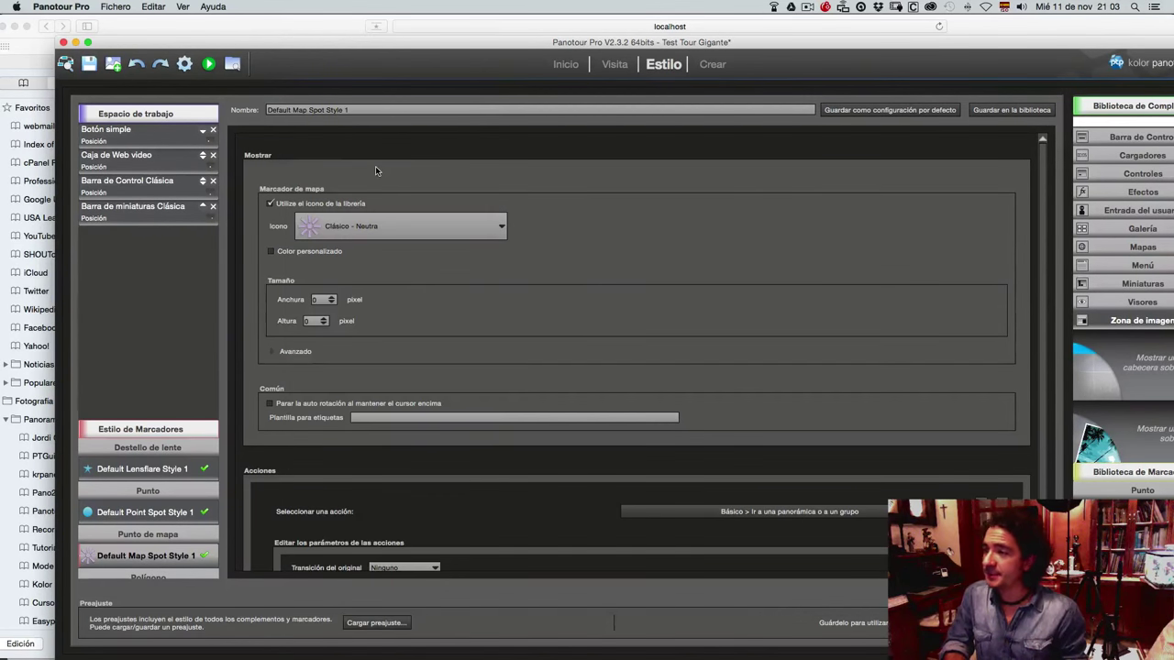
pyautogui.click(209, 64)
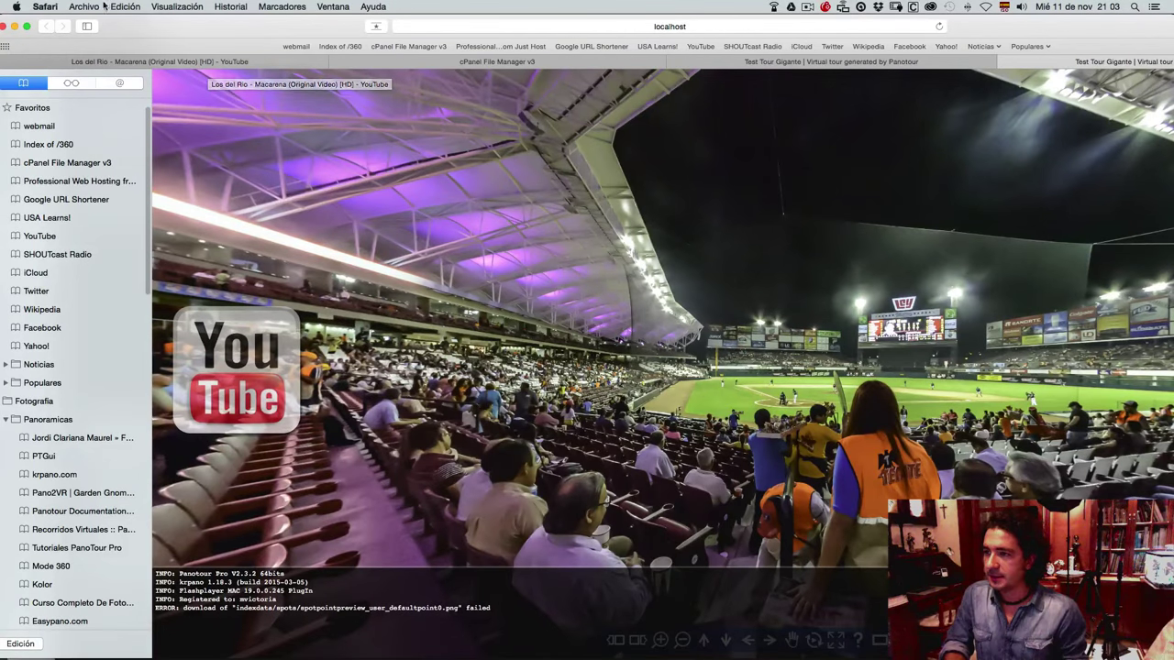
# Step: Clear the Safari browsing history for la última hora and reload the local tour preview
pyautogui.click(46, 6)
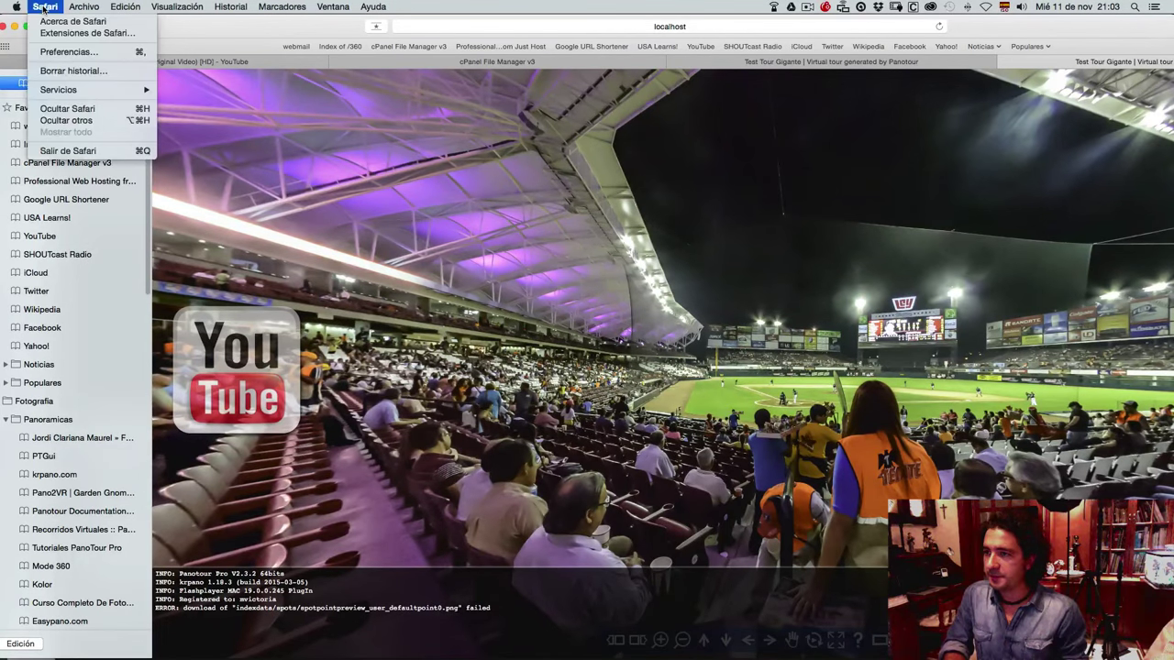
pyautogui.click(55, 76)
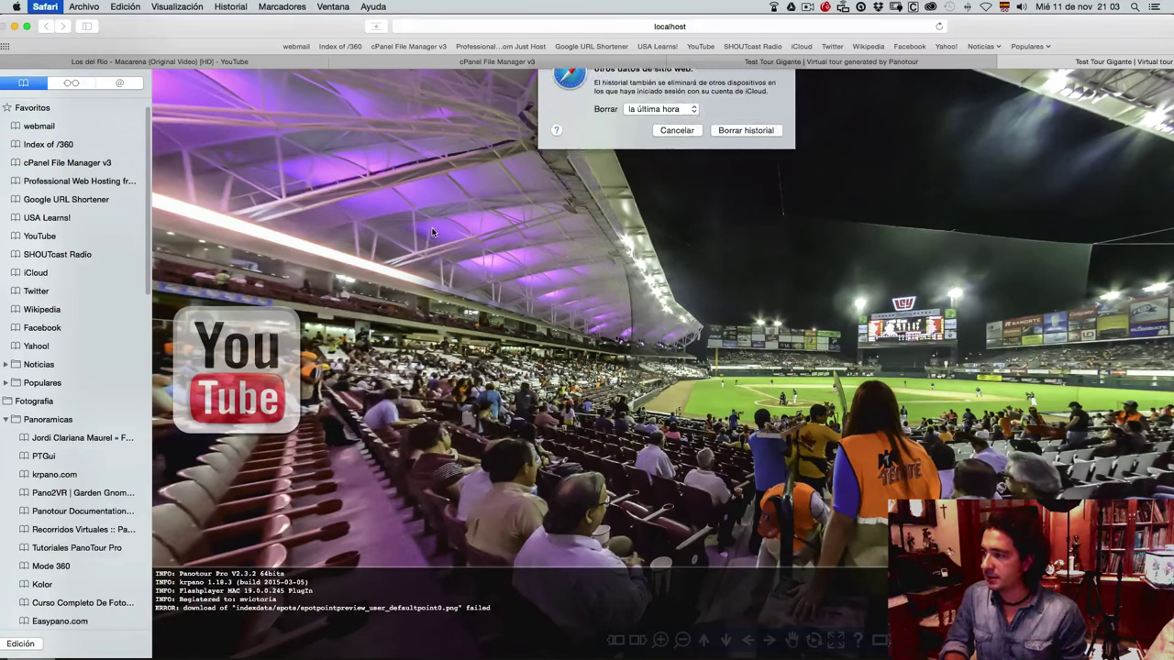
pyautogui.click(758, 161)
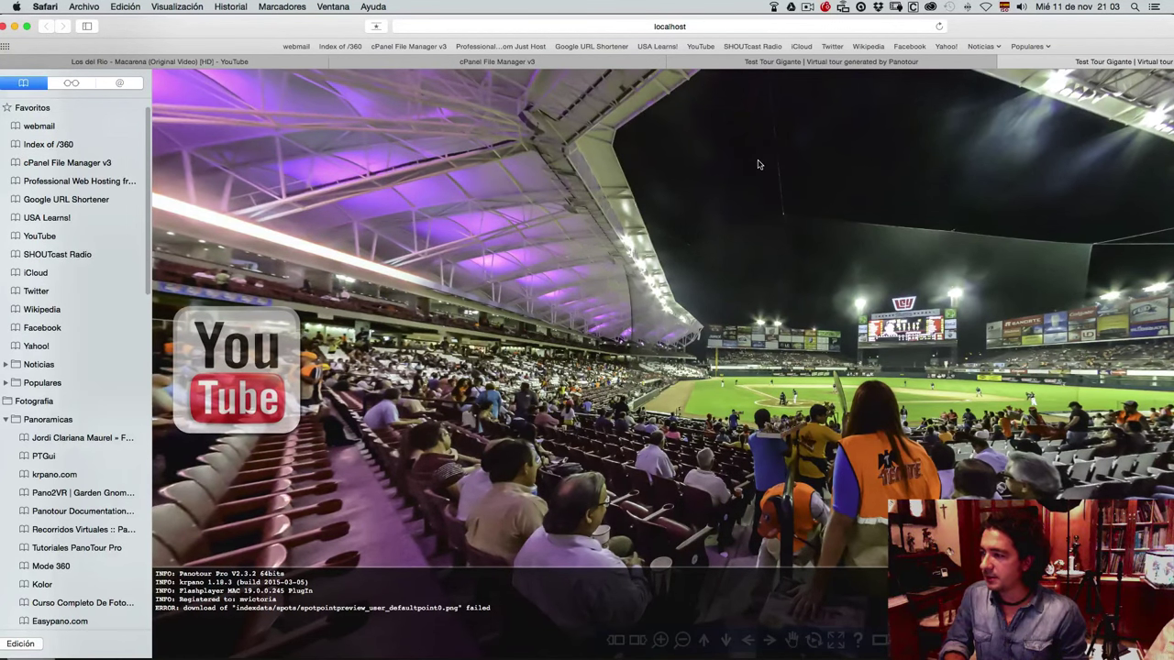
pyautogui.click(938, 28)
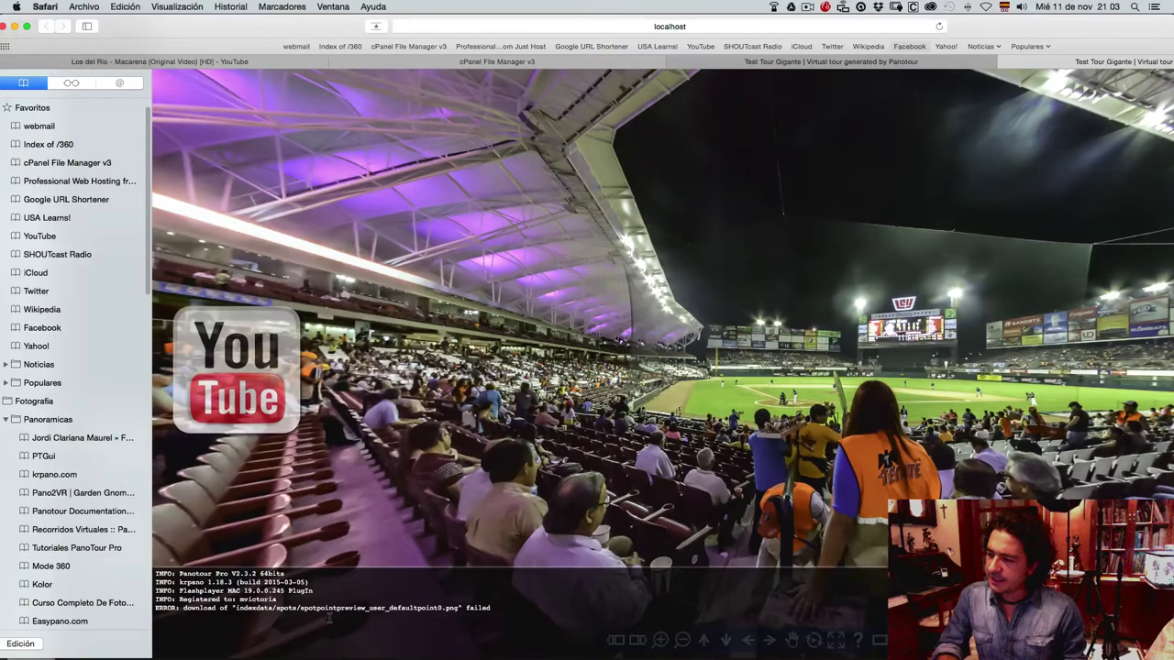
# Step: Switch to Panotour Pro, enable the library icon Clásico - Neutra for Default Point Spot Style 1, and preview the tour in a freshly reloaded browser page
pyautogui.press('super+Tab')
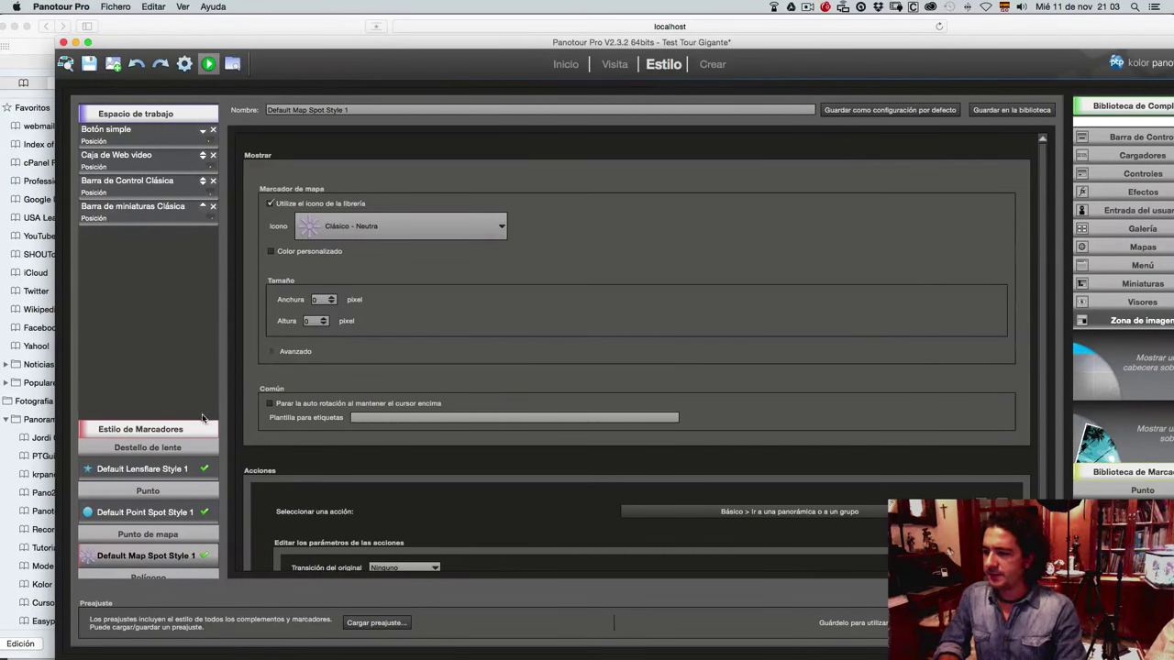
pyautogui.scroll(-1, 130, 559)
pyautogui.scroll(-5, 131, 560)
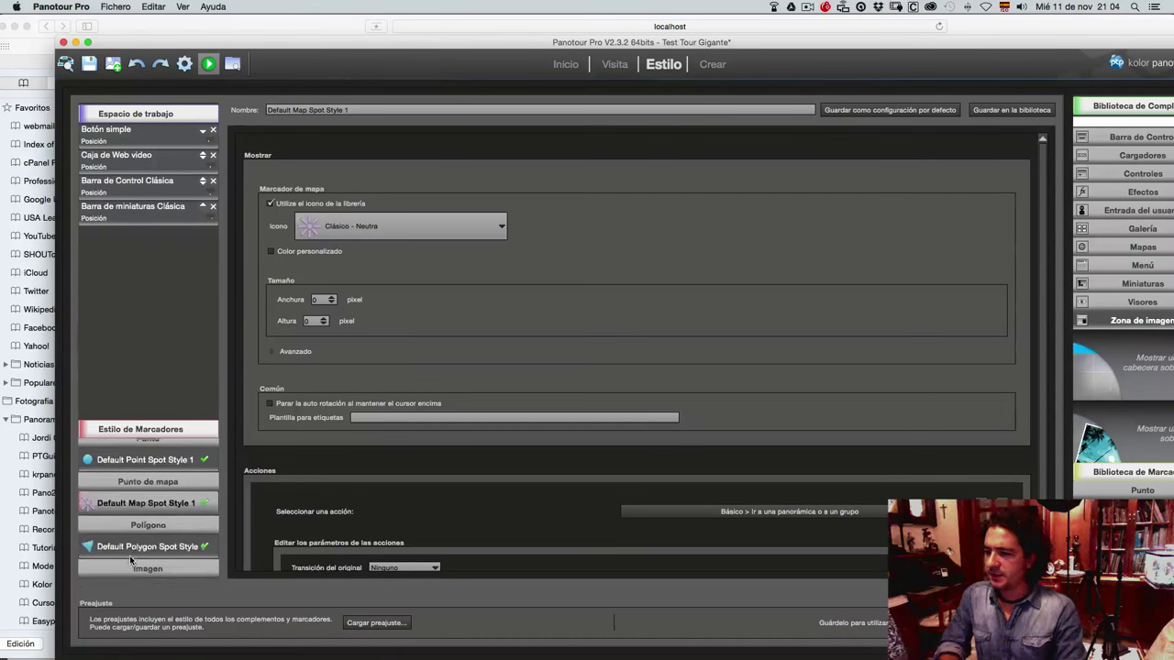
pyautogui.scroll(6, 131, 561)
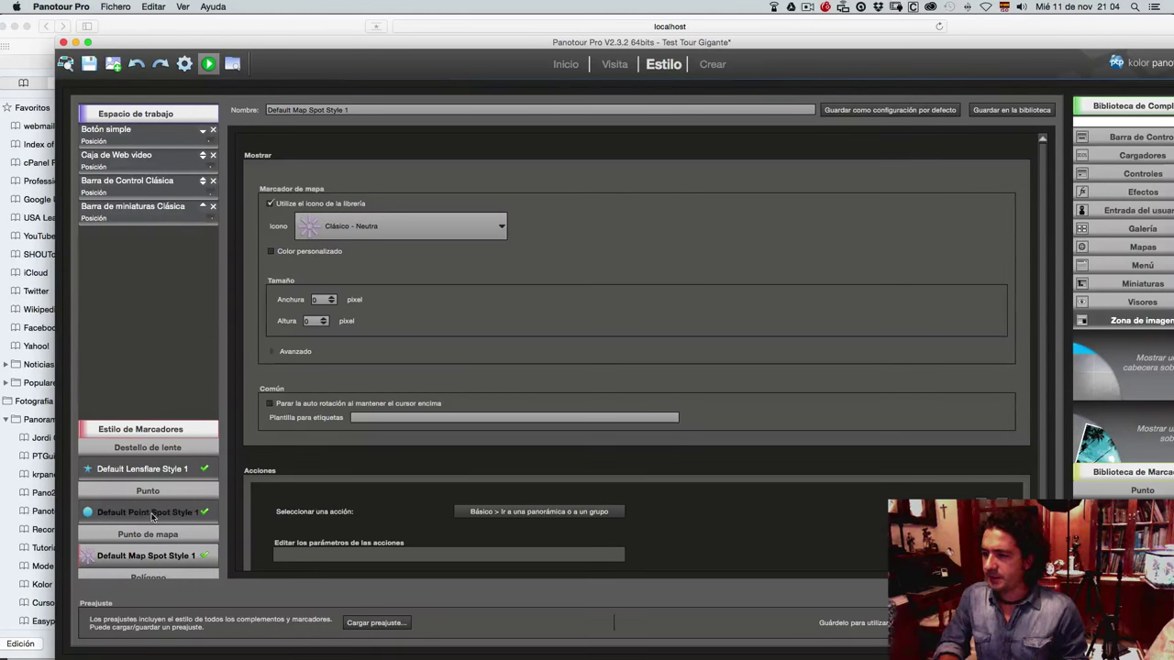
pyautogui.click(152, 516)
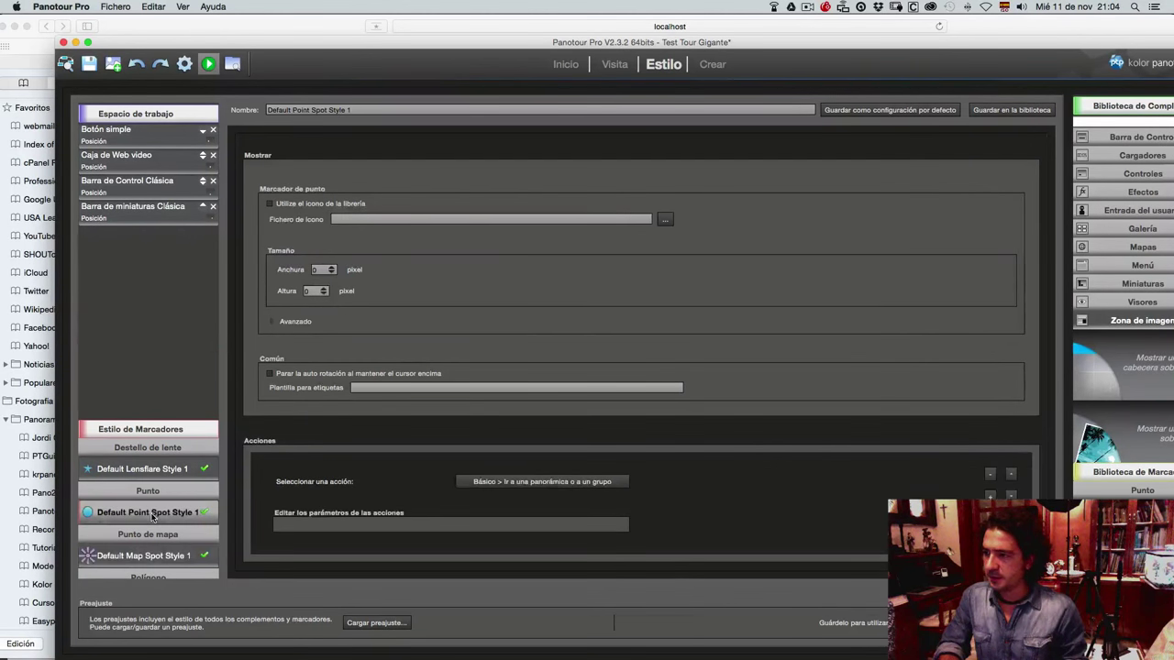
pyautogui.click(316, 205)
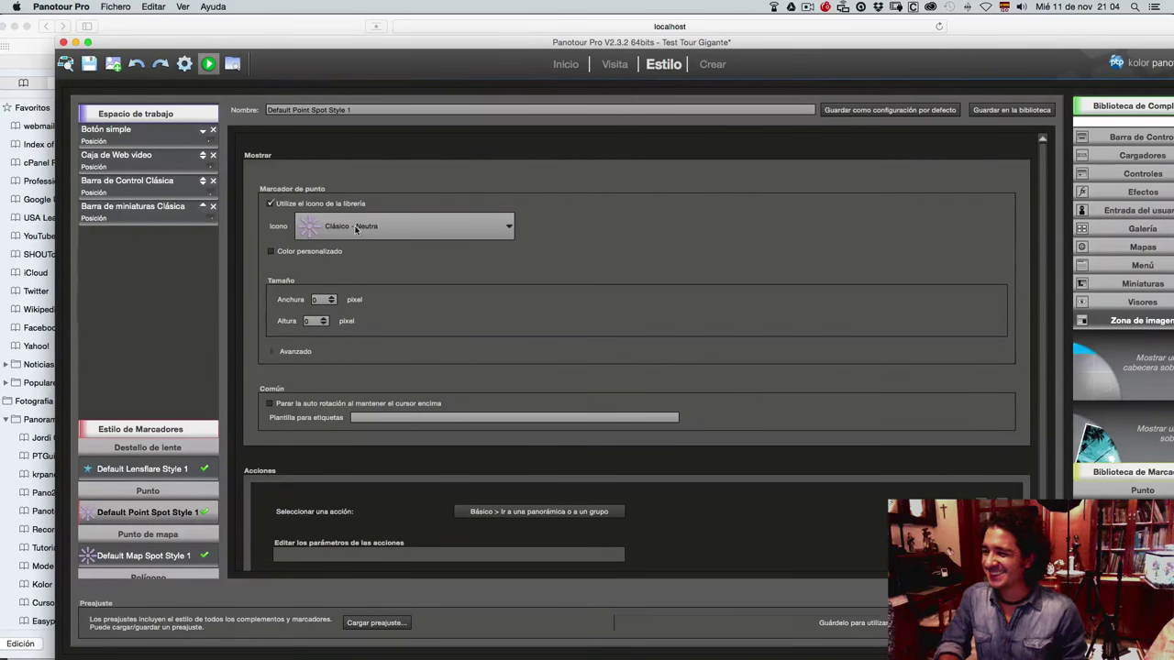
pyautogui.click(210, 65)
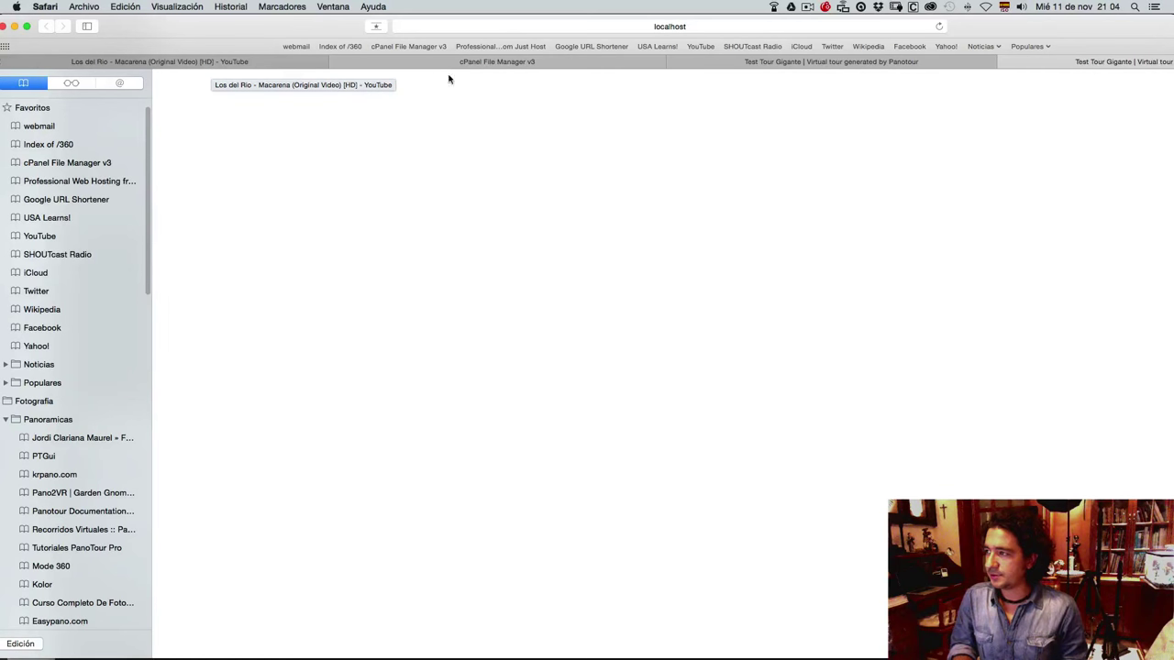
pyautogui.click(939, 27)
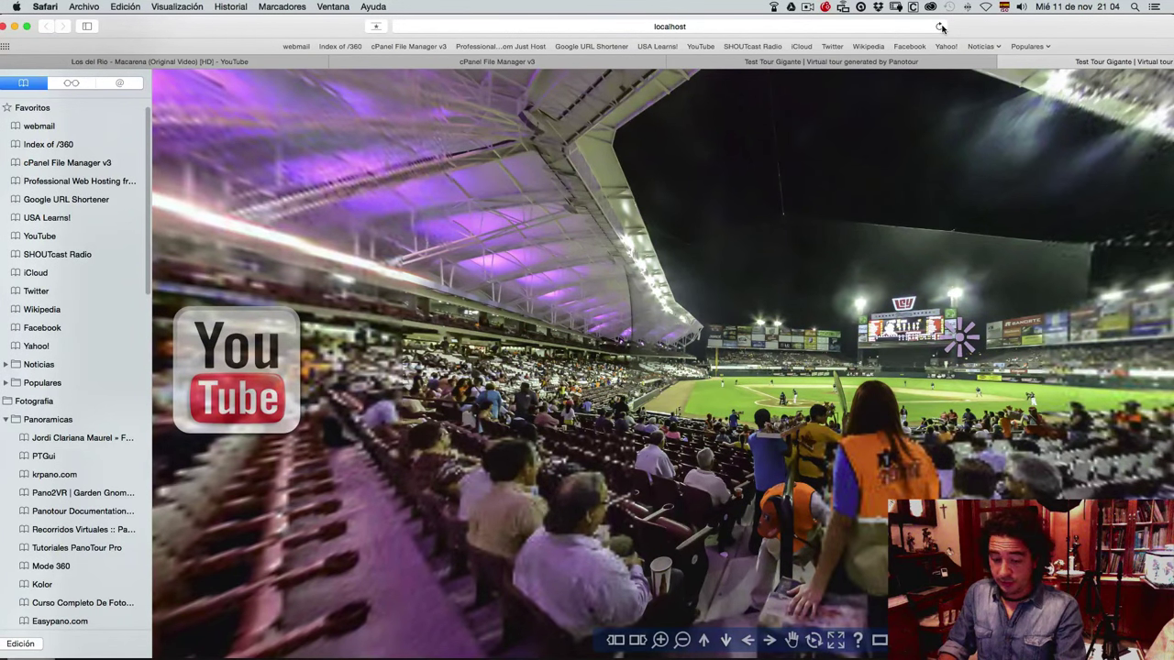
# Step: Switch to FileZilla, refresh the indexdata file listings, show the transfer queue, and compare the local and remote directories
pyautogui.press('super+Tab')
pyautogui.press('super+Tab')
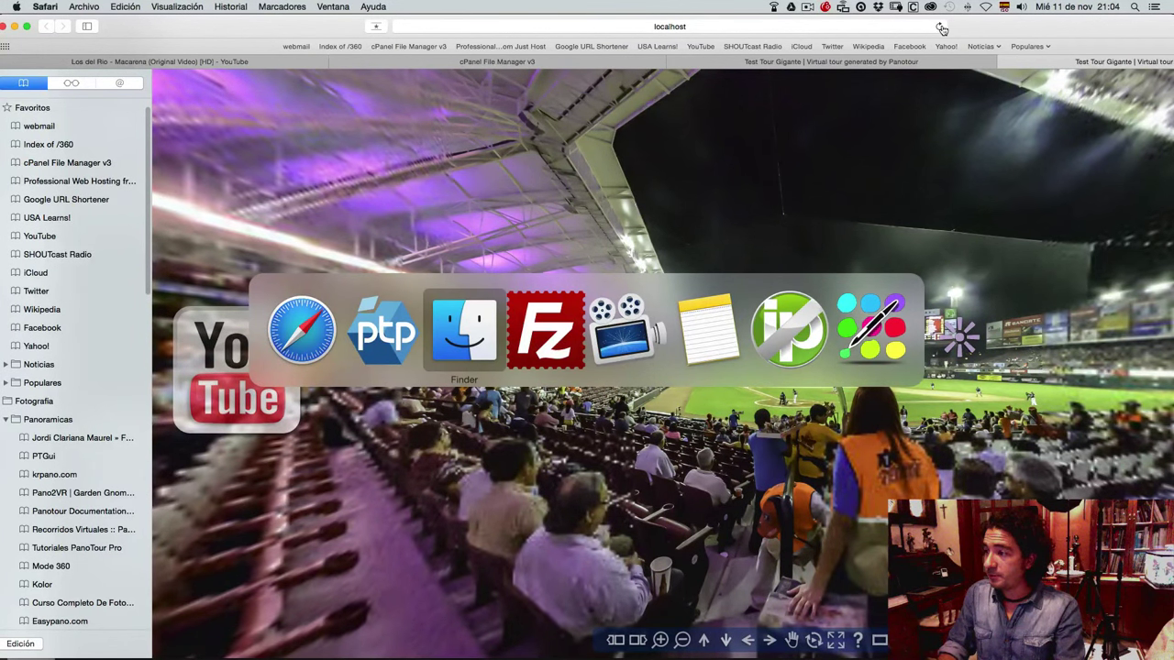
pyautogui.press('super+Tab')
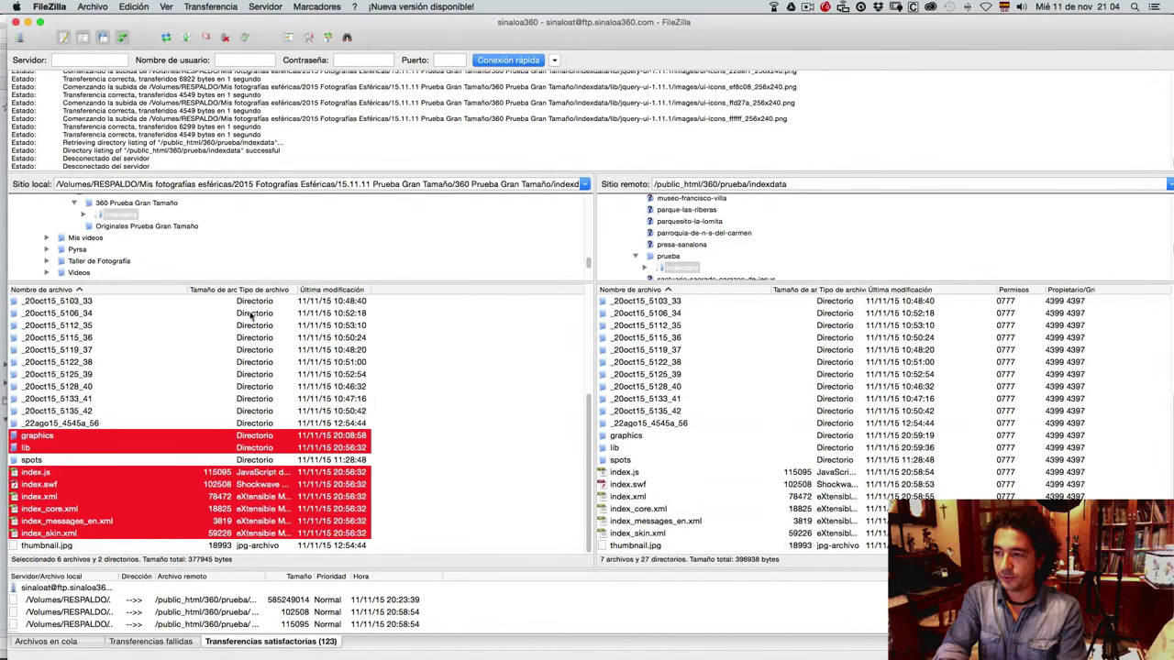
pyautogui.click(412, 506)
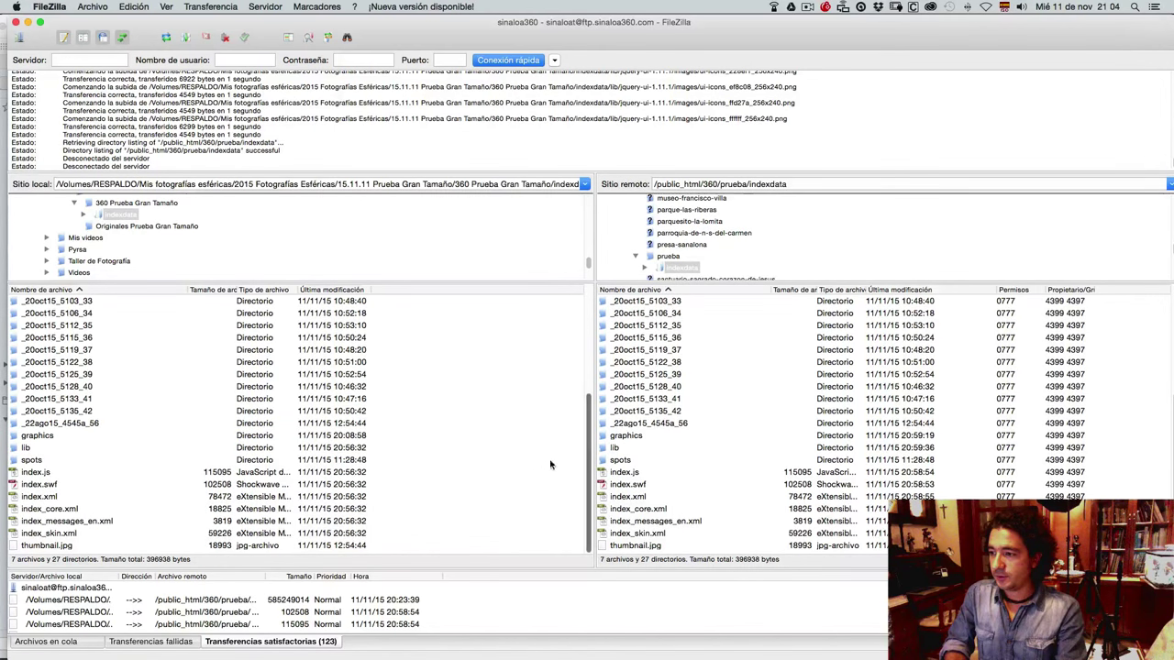
pyautogui.click(166, 38)
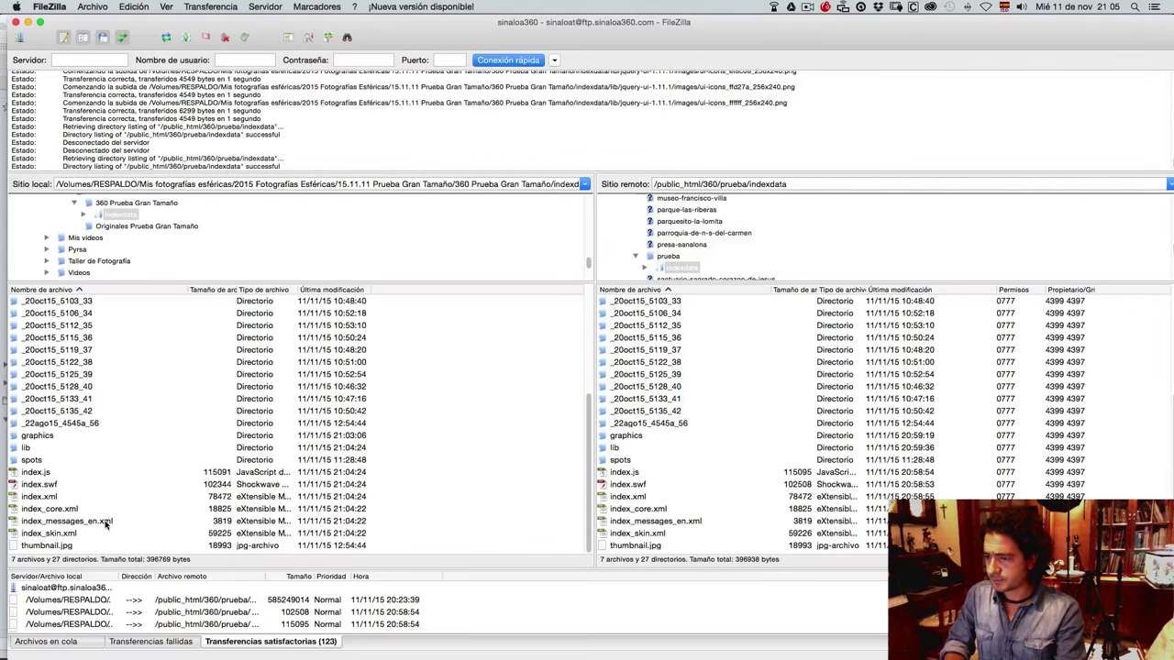
pyautogui.click(57, 639)
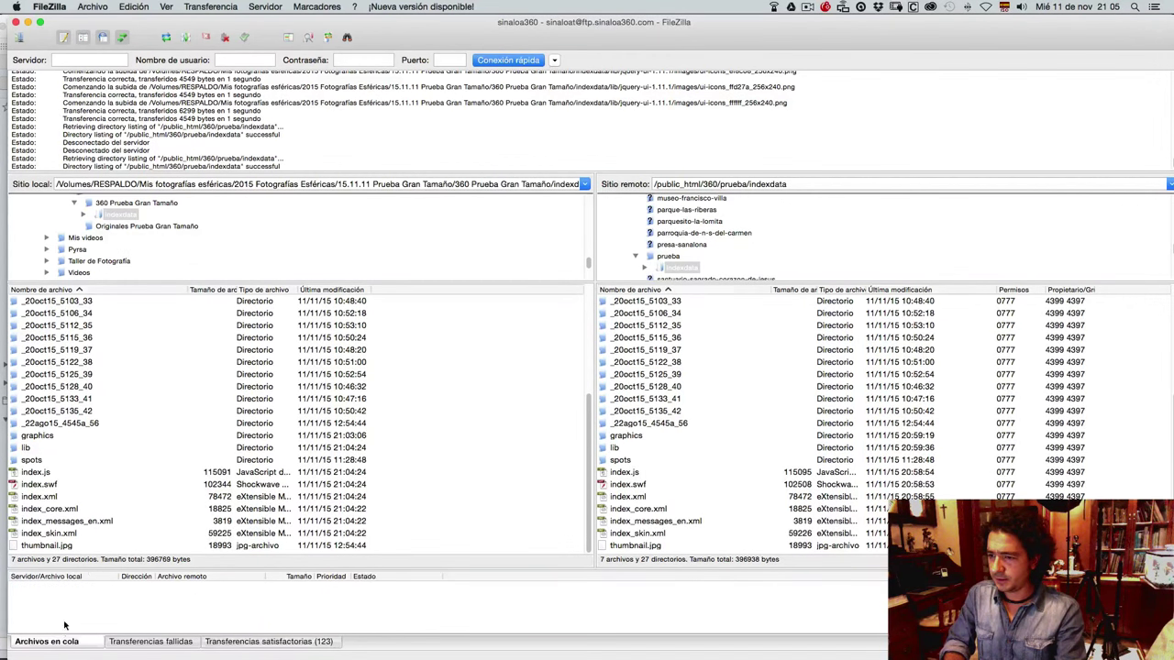
pyautogui.press('super+o')
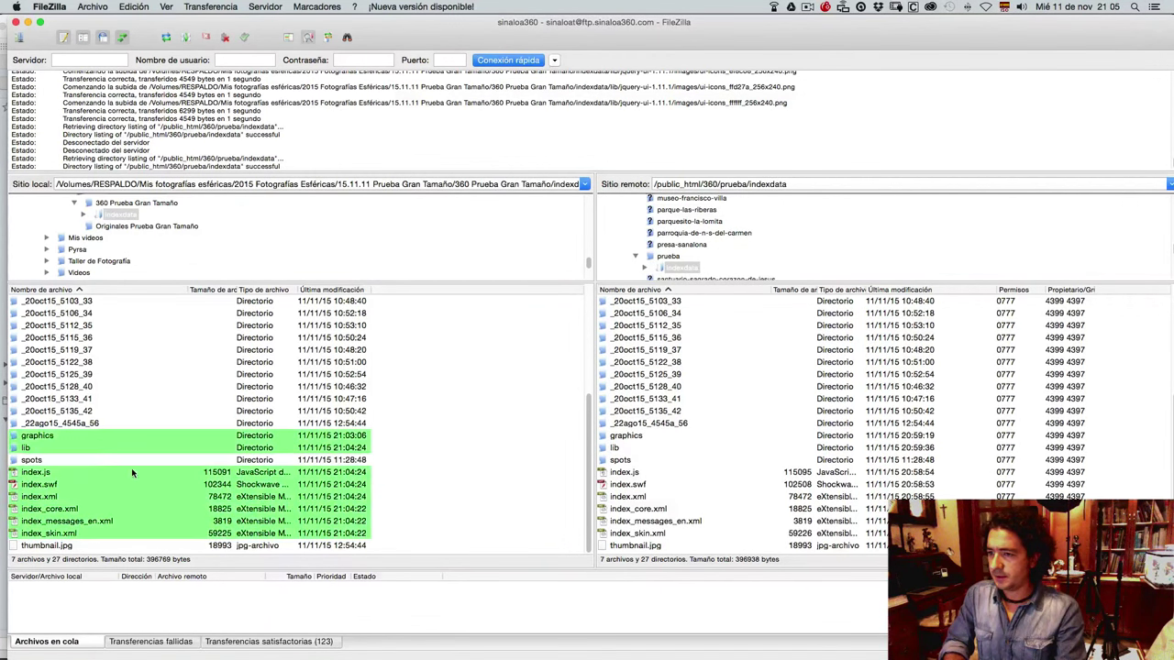
# Step: Upload the changed graphics and lib folders and the six changed index files from the local indexdata folder to the server
pyautogui.click(51, 436)
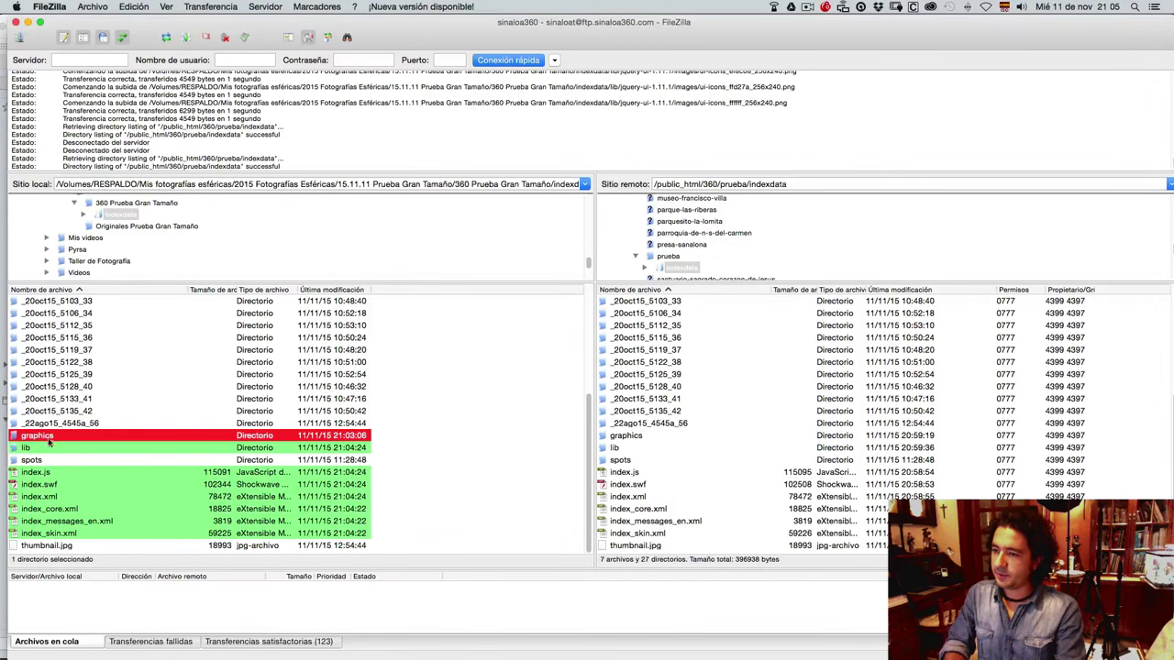
pyautogui.keyDown('super'); pyautogui.click(33, 449); pyautogui.keyUp('super')
pyautogui.keyDown('super'); pyautogui.click(33, 472); pyautogui.keyUp('super')
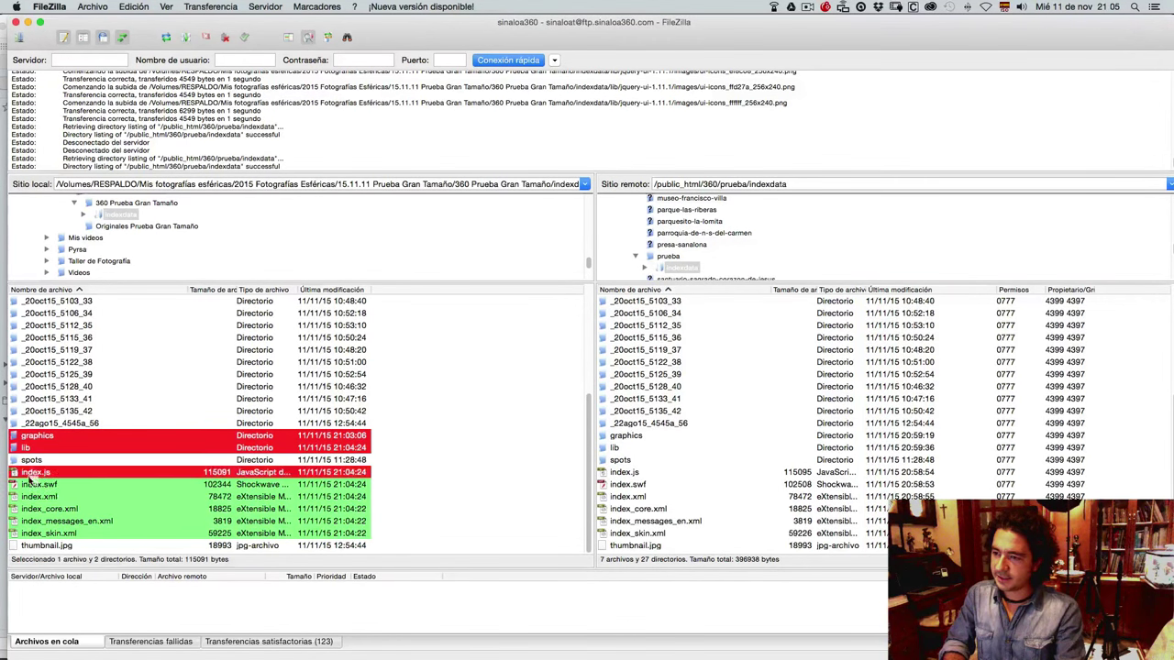
pyautogui.keyDown('super'); pyautogui.click(33, 484); pyautogui.keyUp('super')
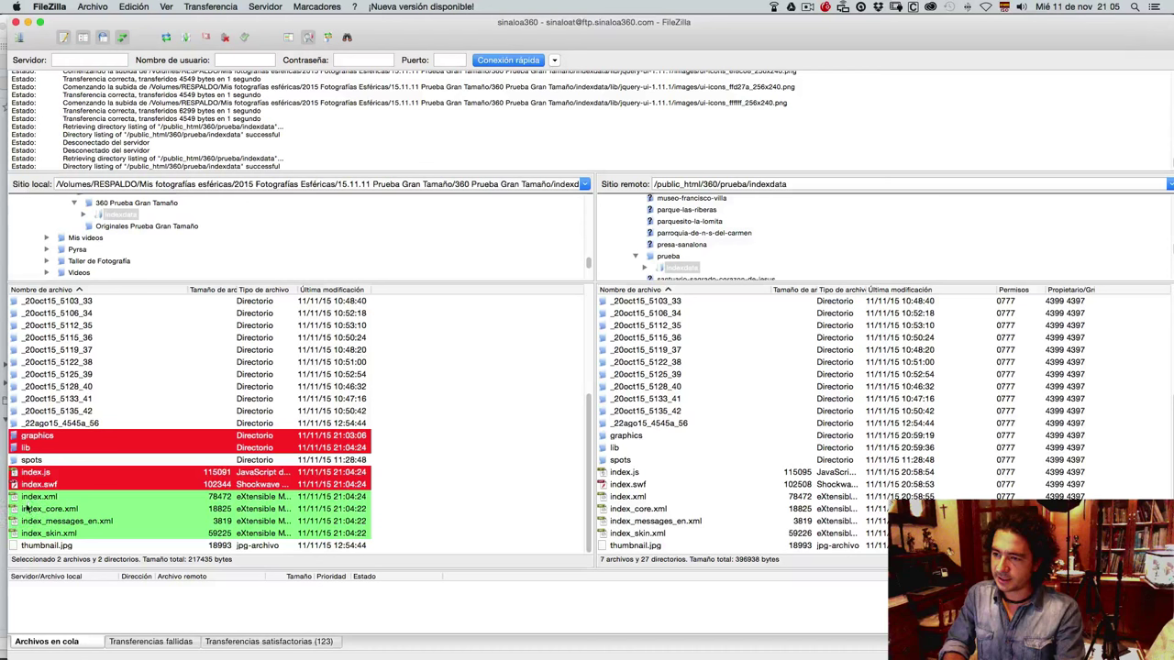
pyautogui.keyDown('super'); pyautogui.click(26, 509); pyautogui.keyUp('super')
pyautogui.keyDown('super'); pyautogui.click(25, 521); pyautogui.keyUp('super')
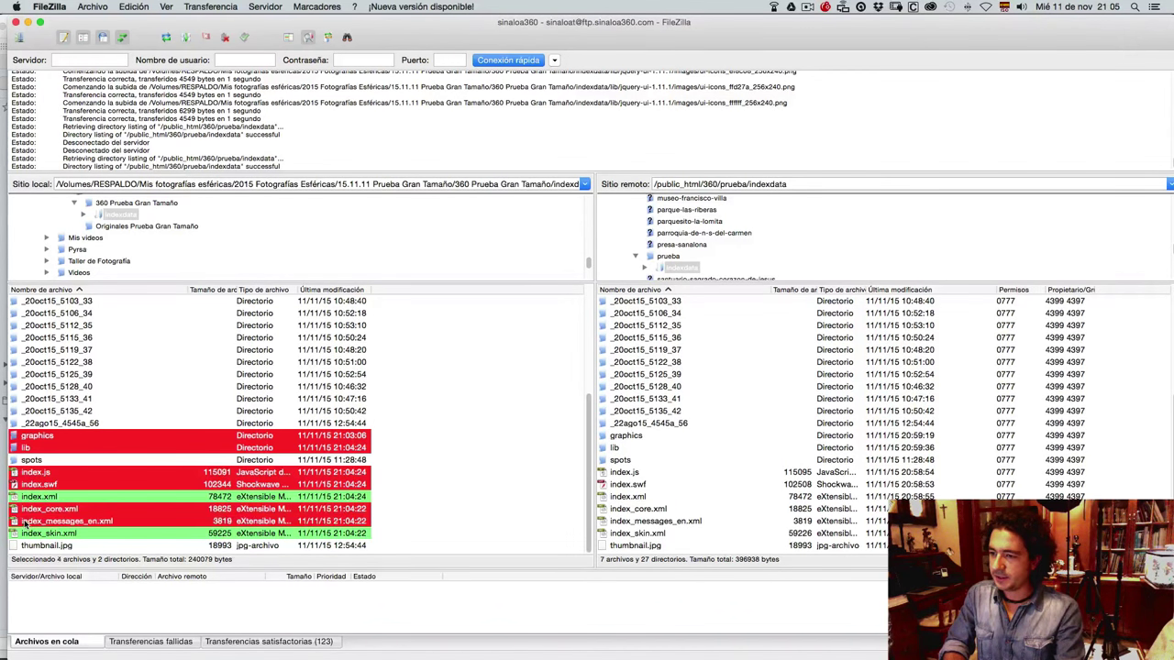
pyautogui.keyDown('super'); pyautogui.click(27, 534); pyautogui.keyUp('super')
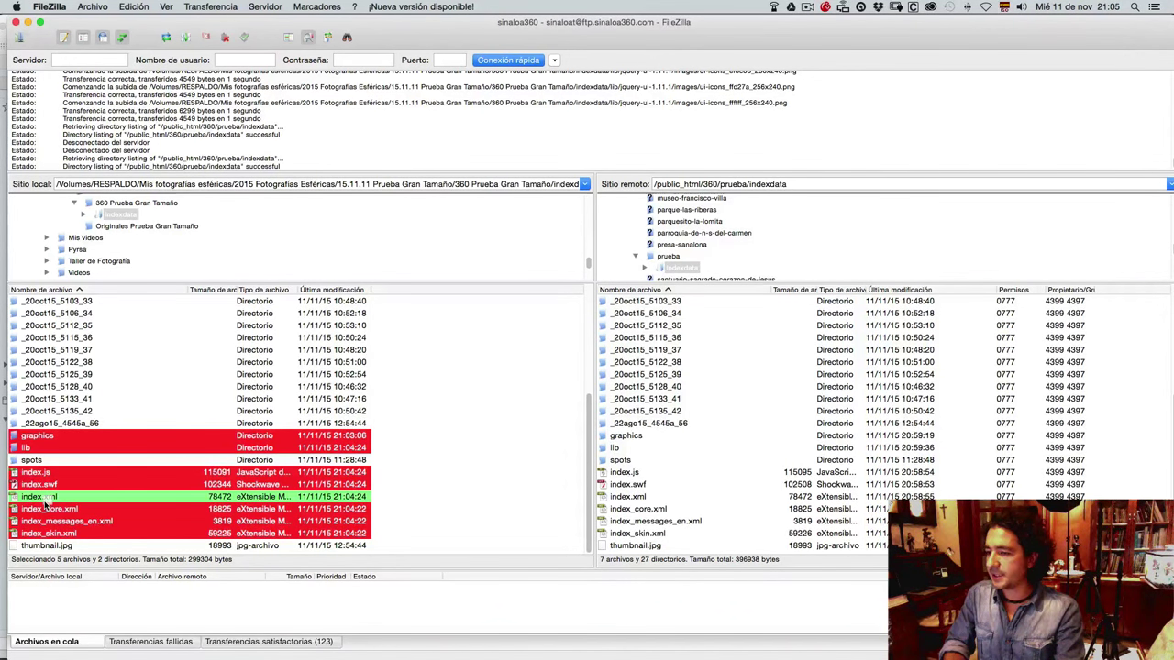
pyautogui.keyDown('super'); pyautogui.click(44, 500); pyautogui.keyUp('super')
pyautogui.rightClick(54, 501)
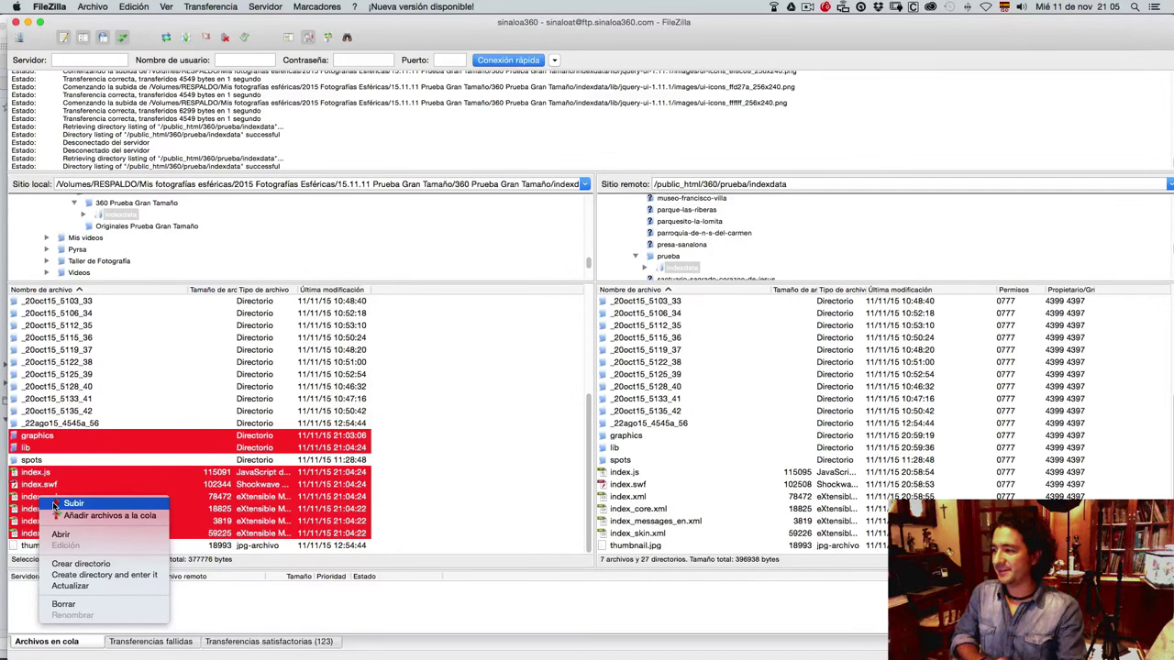
pyautogui.click(54, 503)
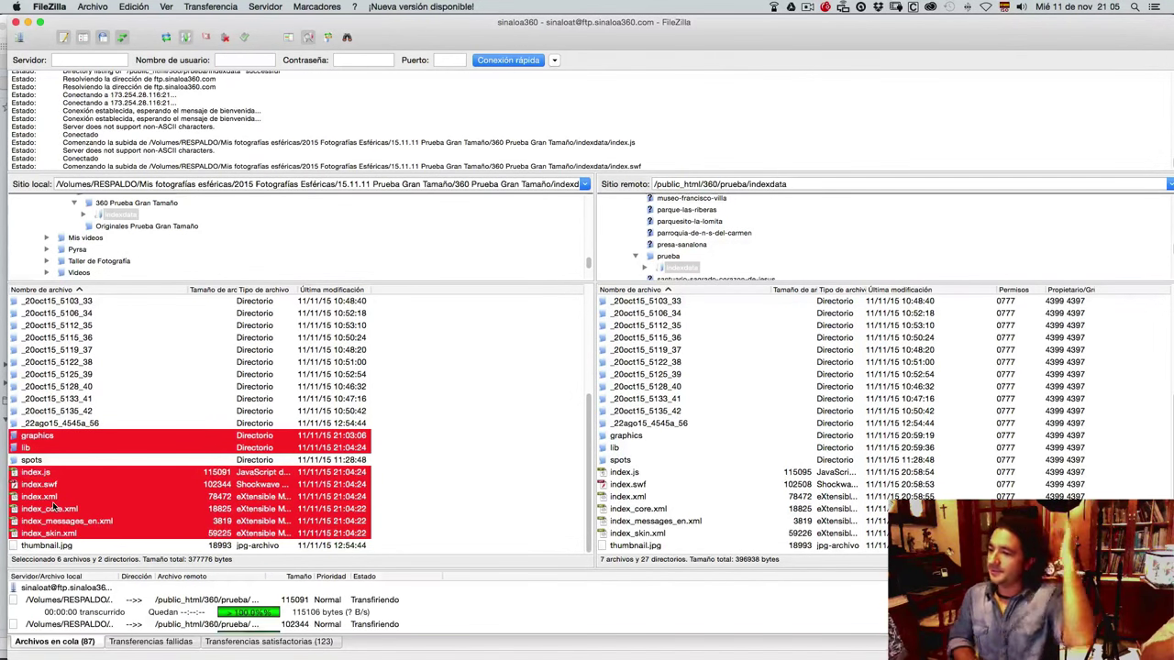